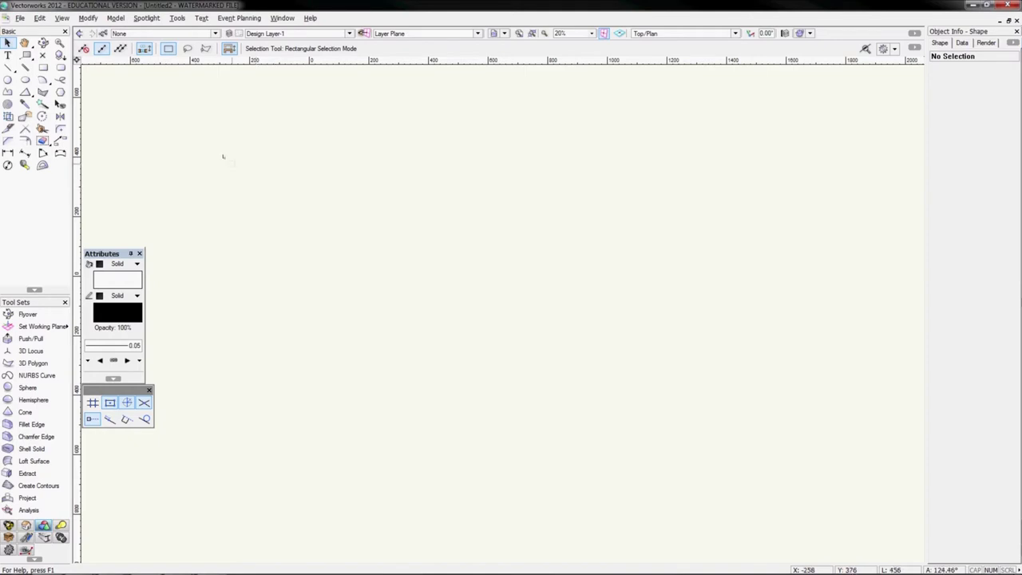
Draw a single horizontal line about 1236 mm long across the upper part of the drawing.
{"action": "left_click", "coordinate": [8, 69]}
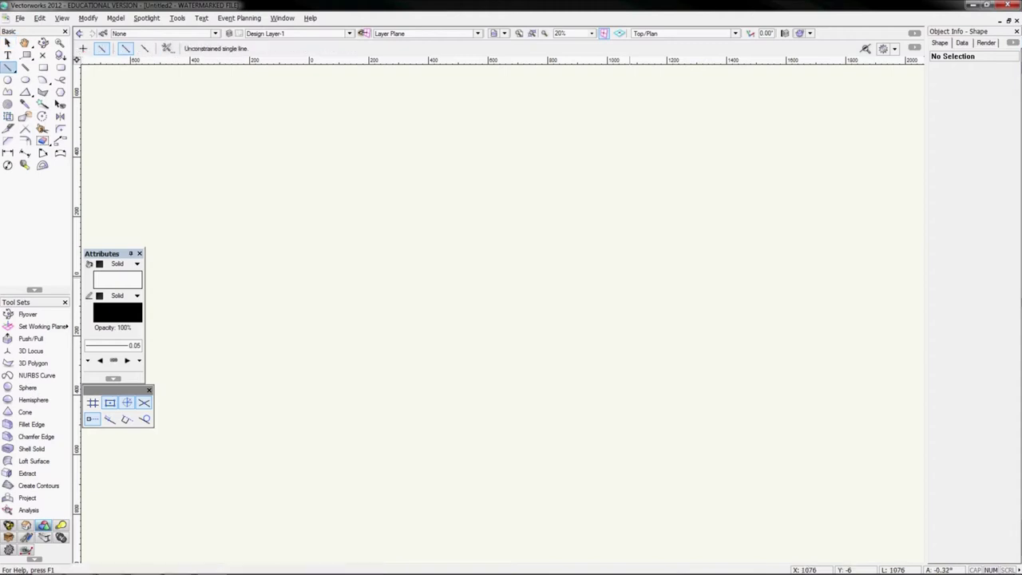
{"action": "left_click", "coordinate": [283, 225]}
{"action": "left_click", "coordinate": [651, 225]}
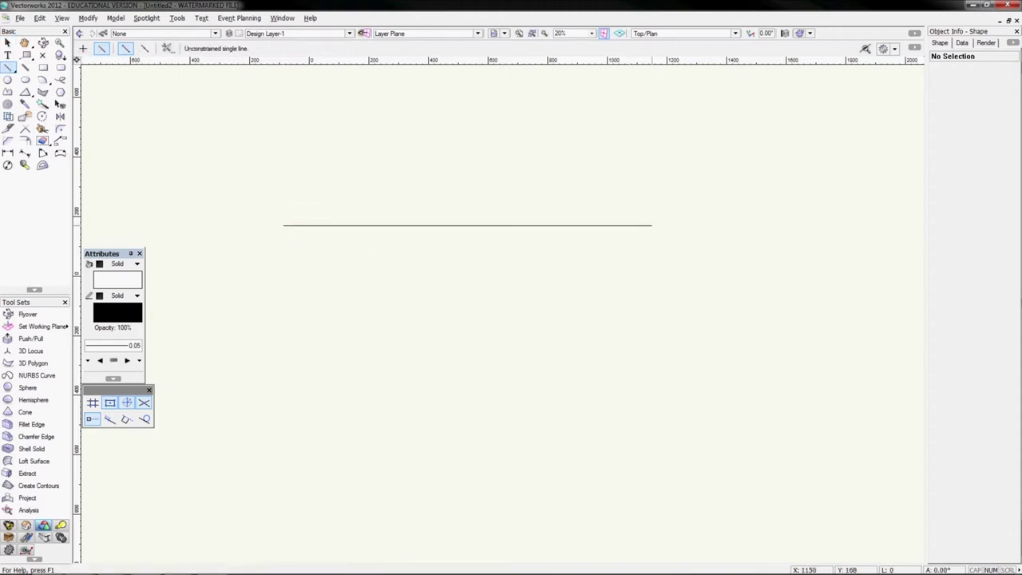
Draw an open zigzag corner-point polyline with seven vertices below the line, about 1870 mm wide and 470 mm high.
{"action": "left_click", "coordinate": [8, 92]}
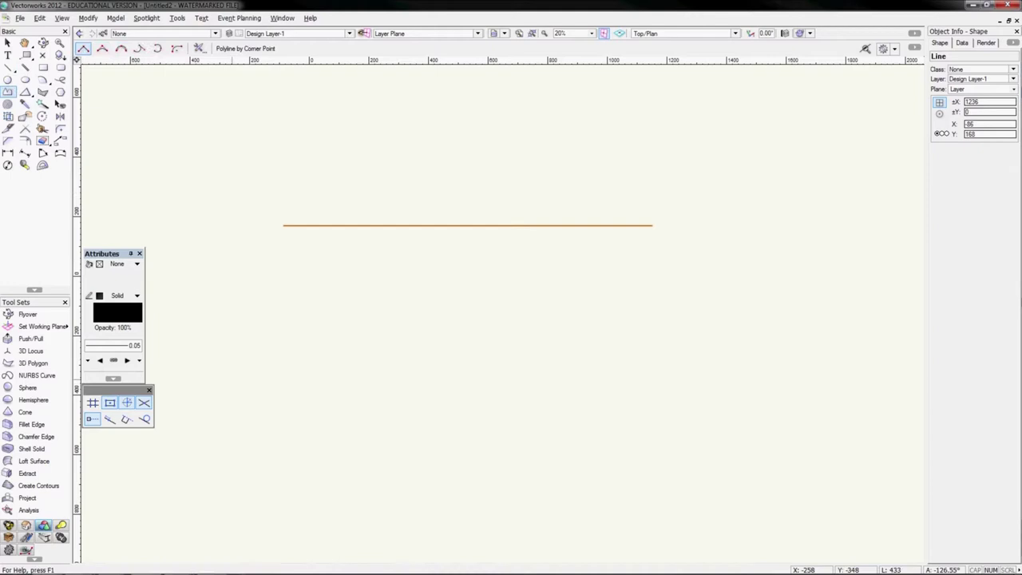
{"action": "left_click", "coordinate": [254, 448]}
{"action": "left_click", "coordinate": [296, 373]}
{"action": "left_click", "coordinate": [357, 478]}
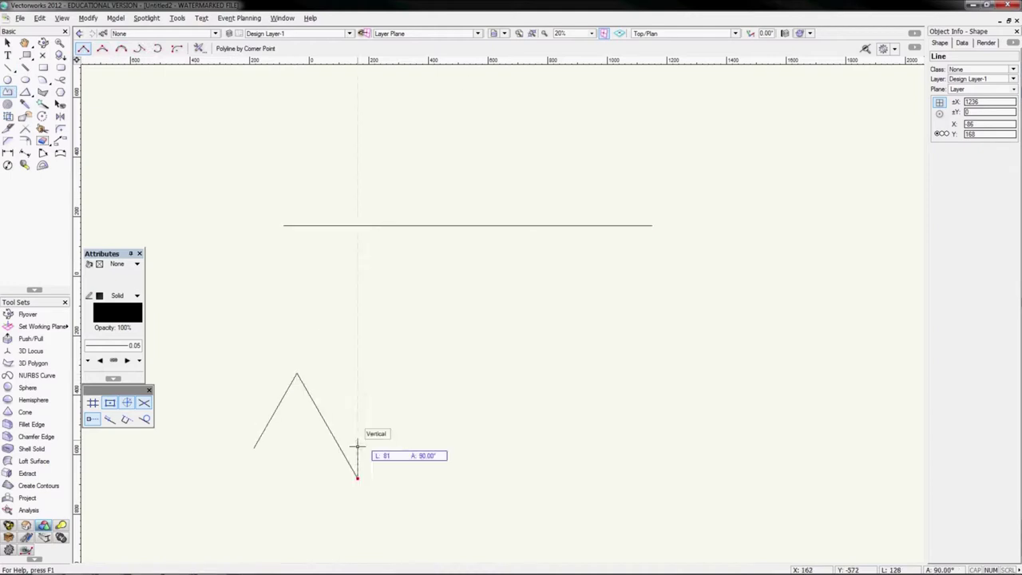
{"action": "left_click", "coordinate": [451, 348]}
{"action": "left_click", "coordinate": [550, 484]}
{"action": "left_click", "coordinate": [664, 347]}
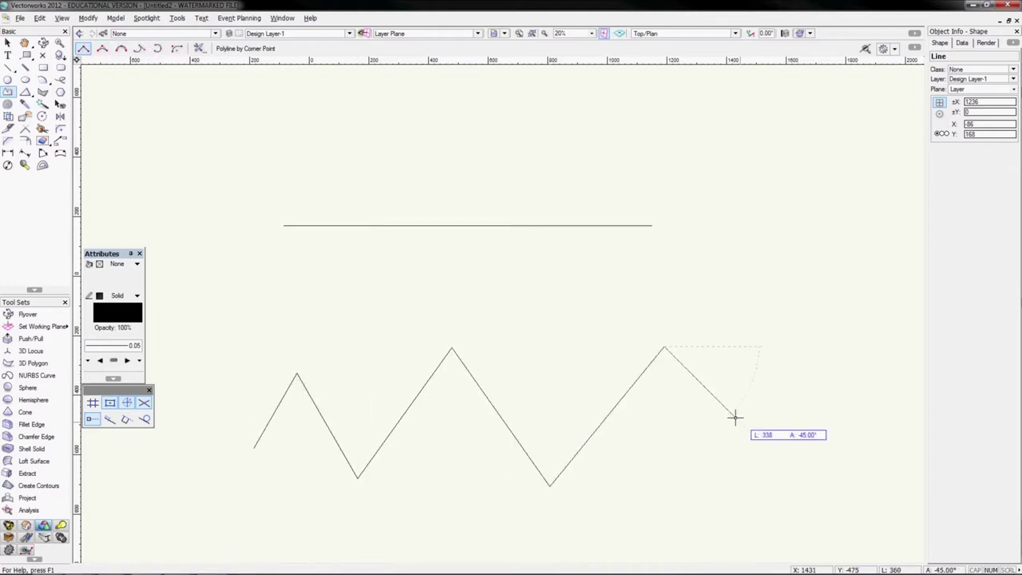
{"action": "double_click", "coordinate": [810, 469]}
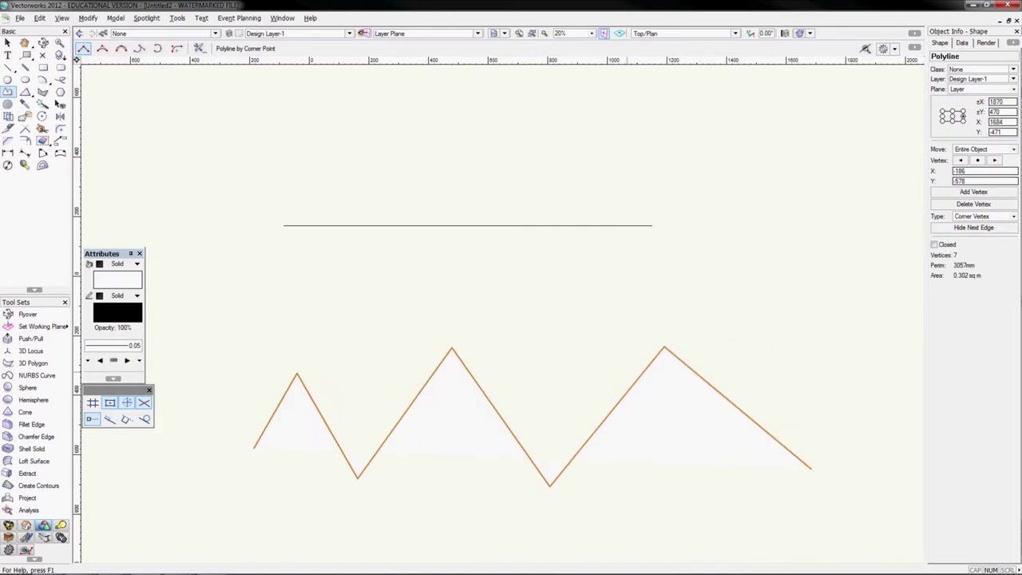
Draw a circle by radius with a radius of 15 mm, above and to the left of the horizontal line.
{"action": "left_click", "coordinate": [8, 80]}
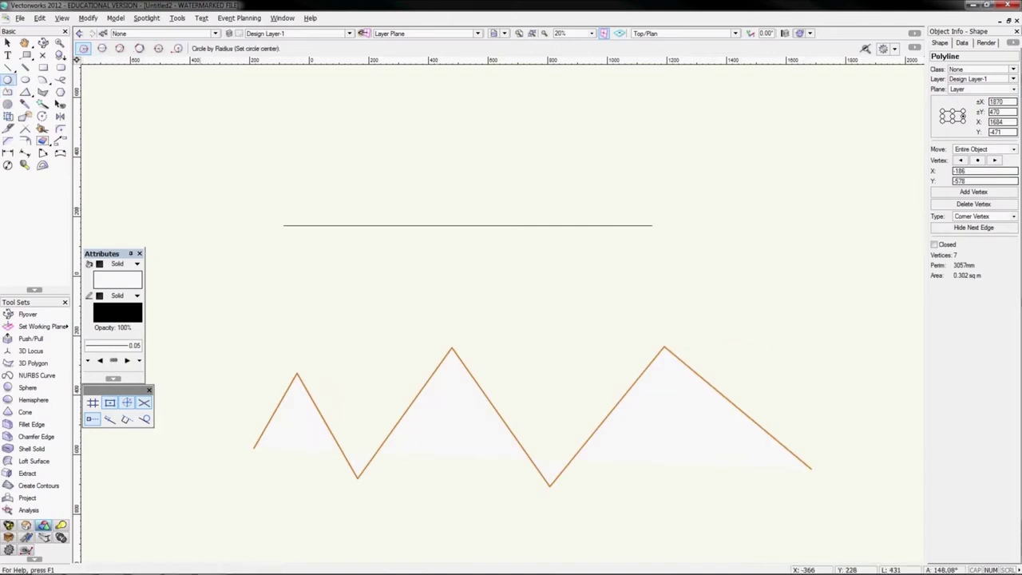
{"action": "left_click", "coordinate": [181, 165]}
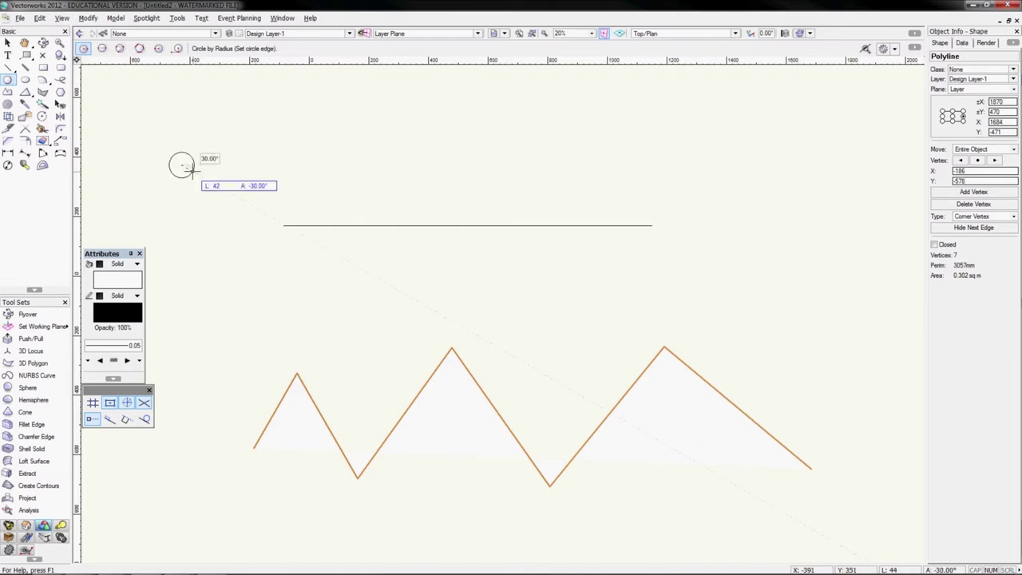
{"action": "key", "text": "Tab"}
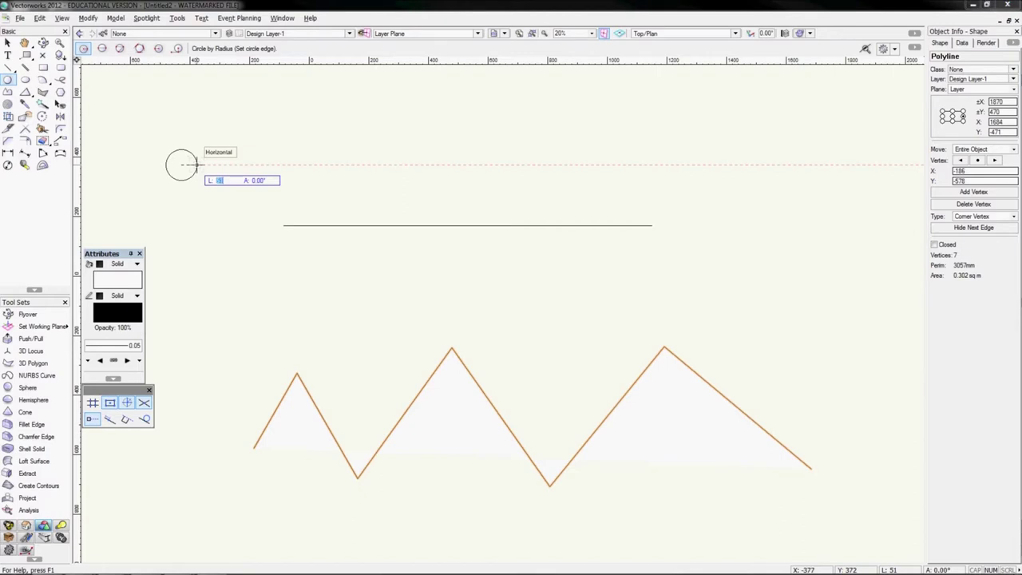
{"action": "type", "text": "15"}
{"action": "key", "text": "Return"}
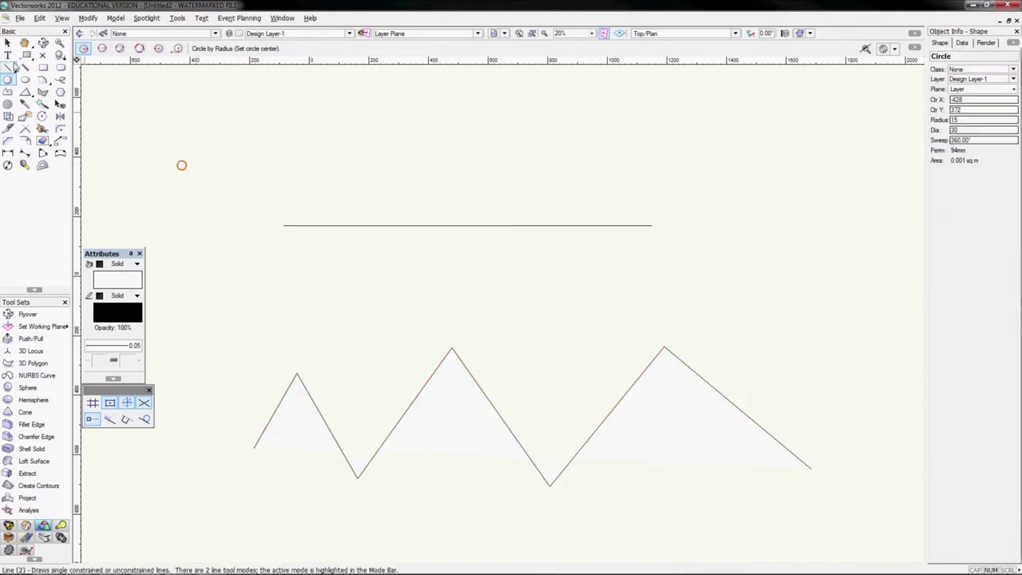
Duplicate the small circle straight downward, placing the copy above and to the left of the zigzag polyline.
{"action": "key", "text": "x"}
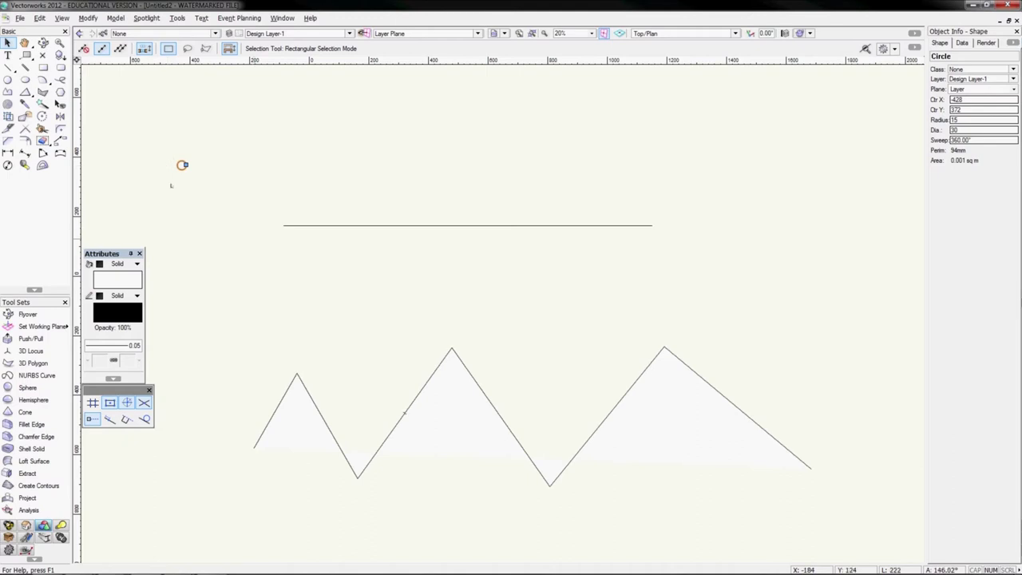
{"action": "left_click_drag", "start_coordinate": [182, 164], "coordinate": [181, 319]}
{"action": "left_click", "coordinate": [206, 224]}
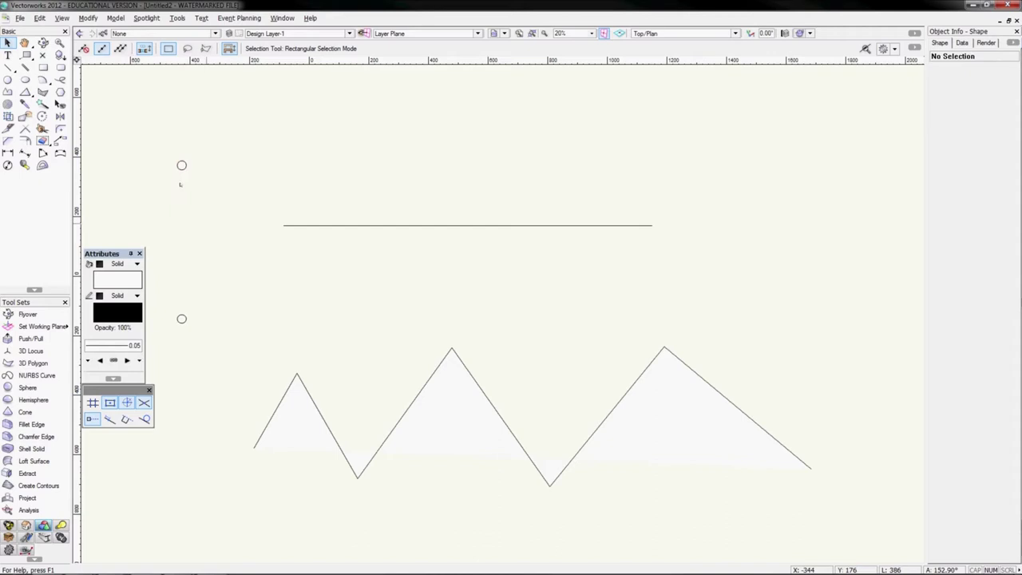
Extrude the upper circle along the straight line as the path, using uniform scale with a factor of 1.
{"action": "left_click_drag", "start_coordinate": [153, 136], "coordinate": [667, 268]}
{"action": "left_click", "coordinate": [121, 18]}
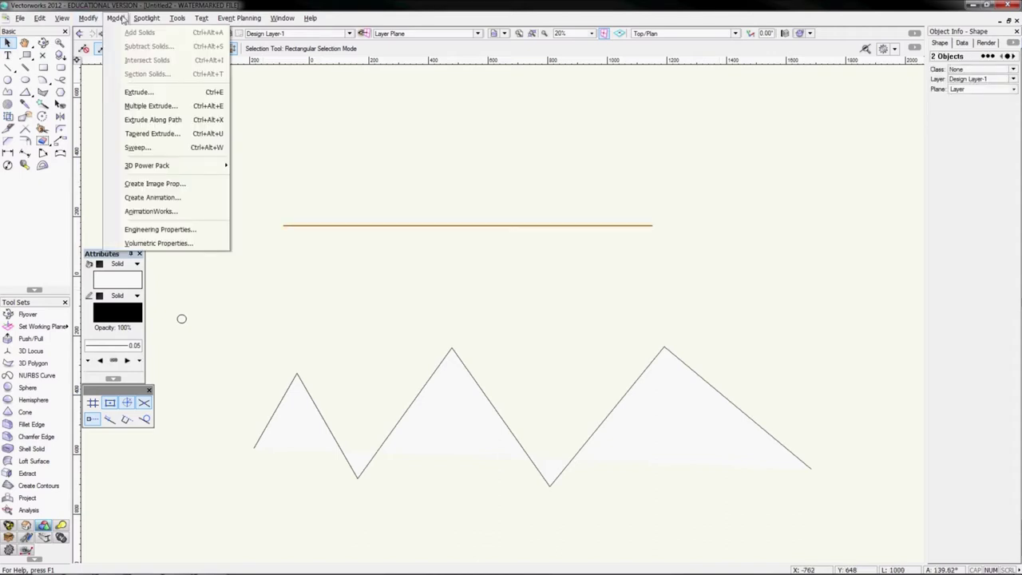
{"action": "left_click", "coordinate": [179, 120]}
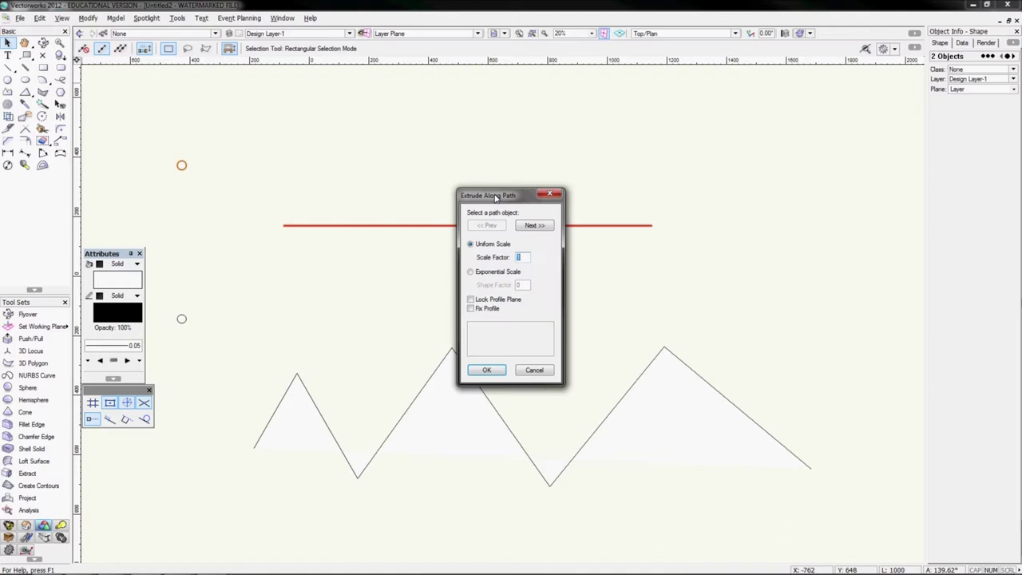
{"action": "left_click_drag", "start_coordinate": [496, 197], "coordinate": [763, 116]}
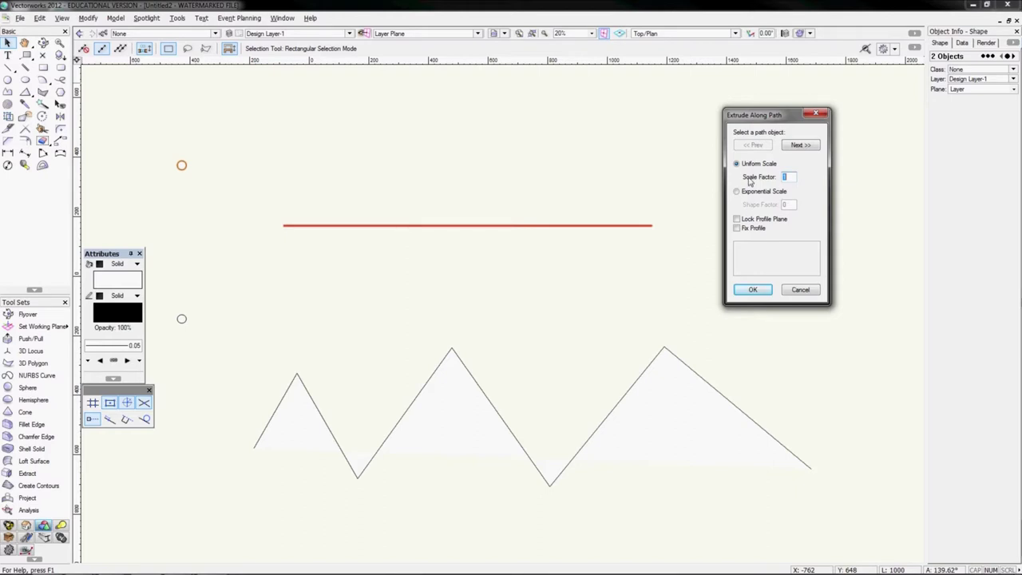
{"action": "left_click", "coordinate": [800, 146]}
{"action": "left_click", "coordinate": [751, 145]}
{"action": "left_click", "coordinate": [746, 286]}
{"action": "left_click", "coordinate": [621, 274]}
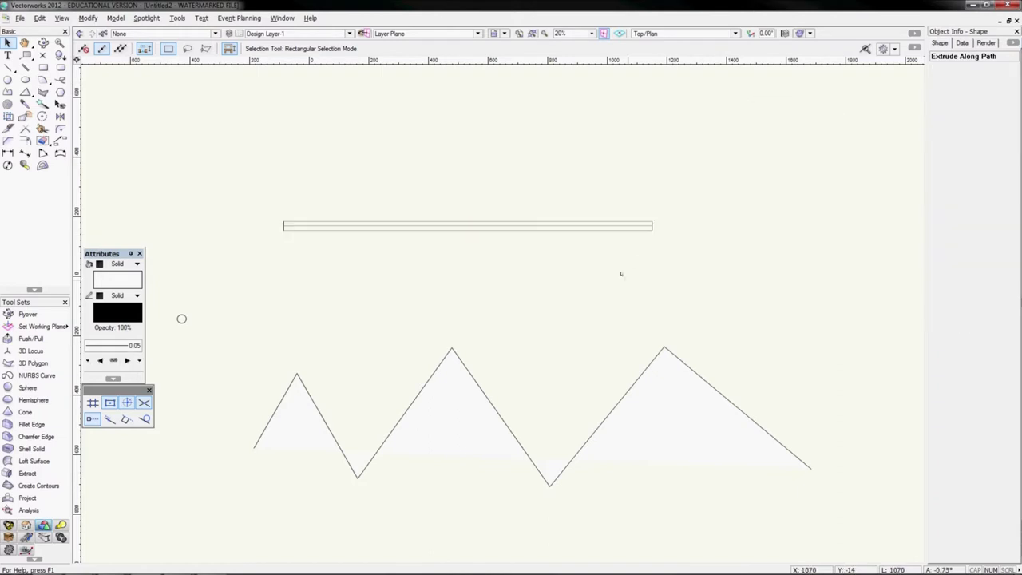
Extrude the lower circle along the zigzag polyline as the path.
{"action": "left_click_drag", "start_coordinate": [864, 278], "coordinate": [303, 422]}
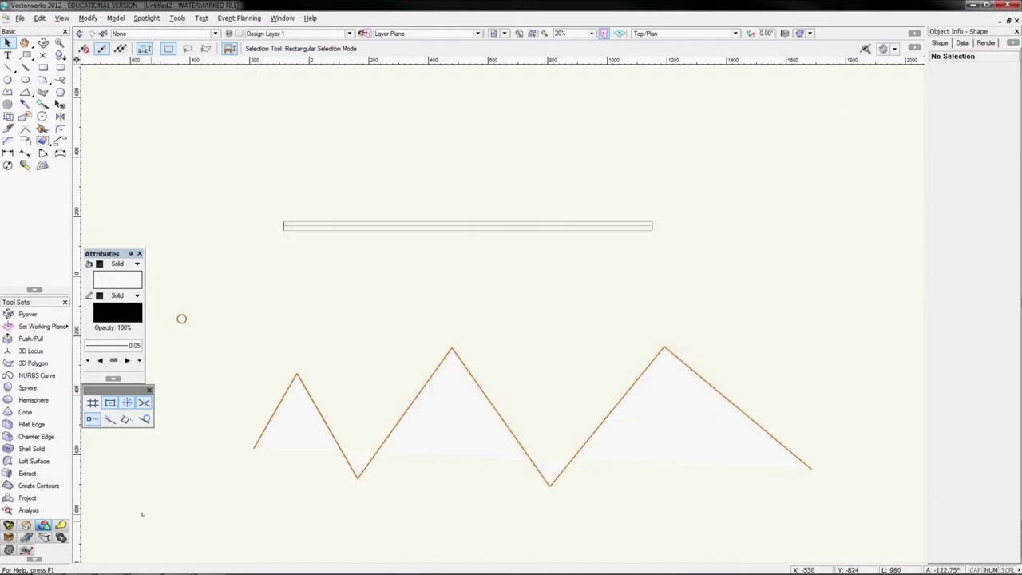
{"action": "left_click", "coordinate": [116, 17]}
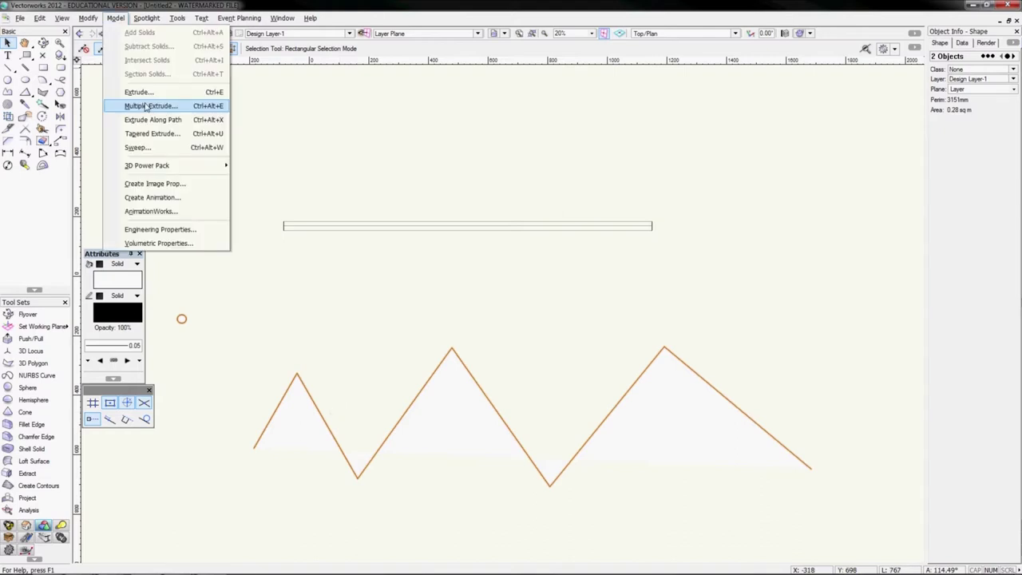
{"action": "left_click", "coordinate": [153, 120]}
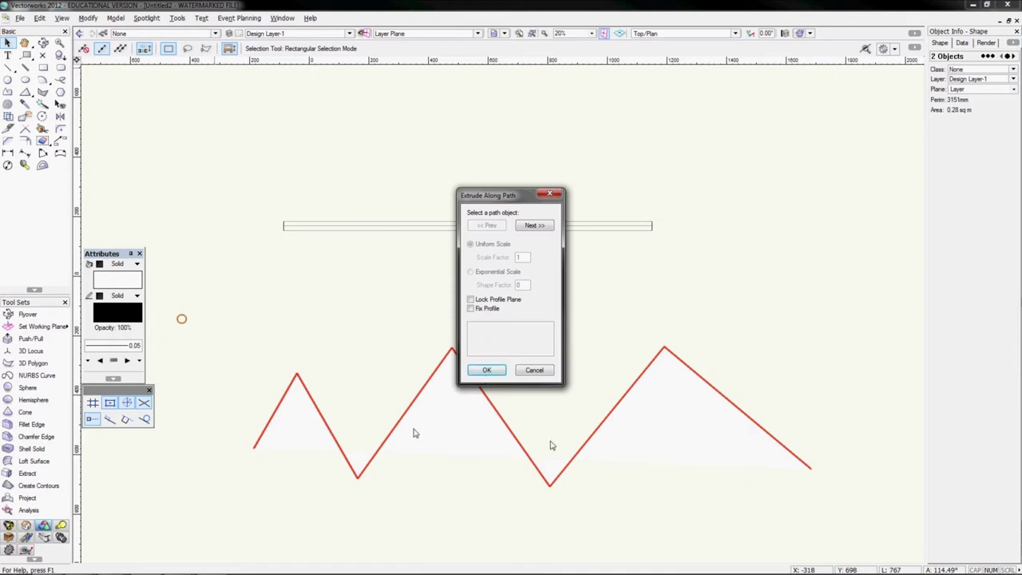
{"action": "left_click", "coordinate": [487, 370]}
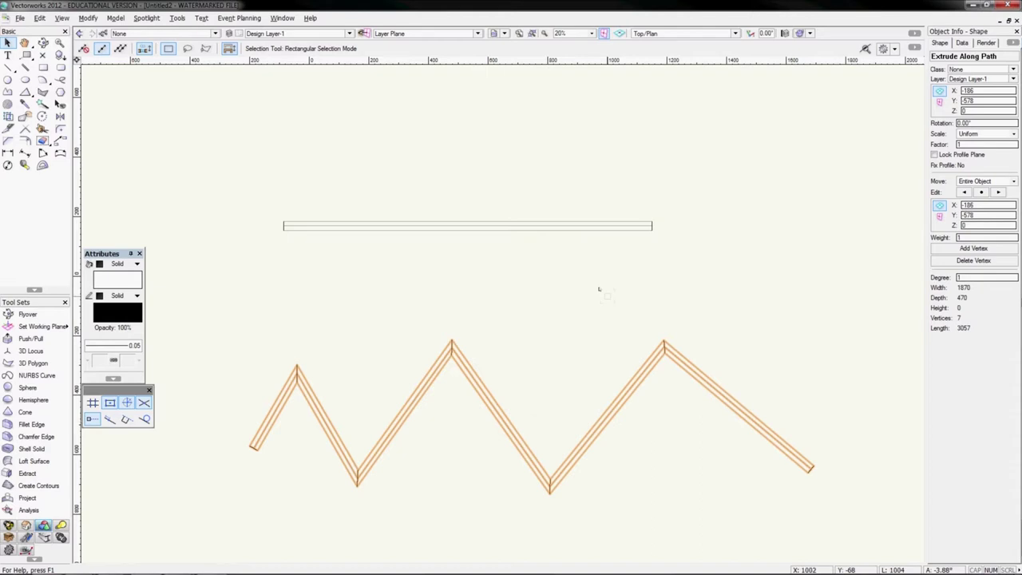
Inspect the straight and zigzag tubes in a shaded isometric view and from a different 3D angle.
{"action": "key", "text": "3"}
{"action": "middle_click_drag", "start_coordinate": [368, 333], "coordinate": [432, 289]}
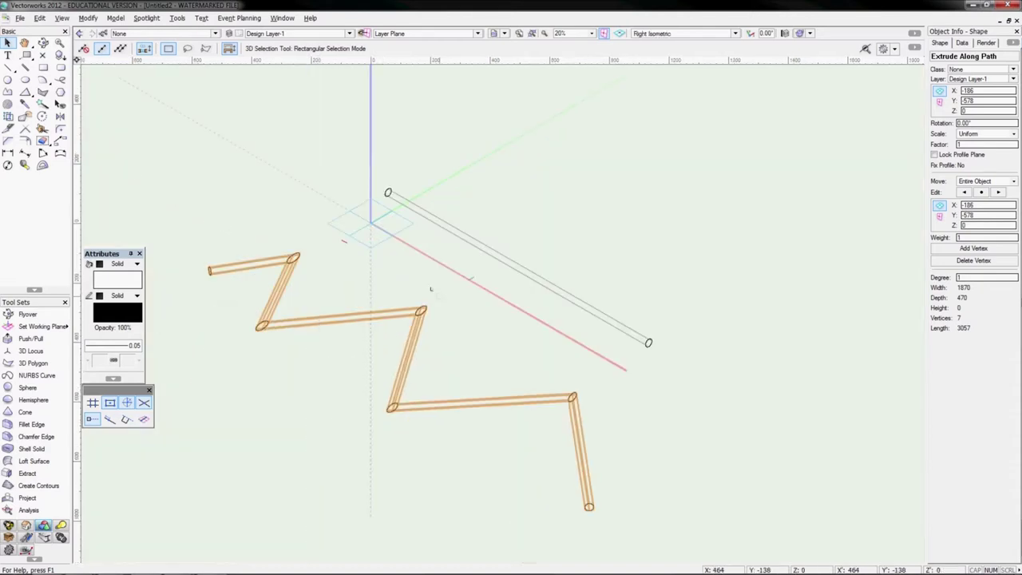
{"action": "key", "text": "ctrl+shift+g"}
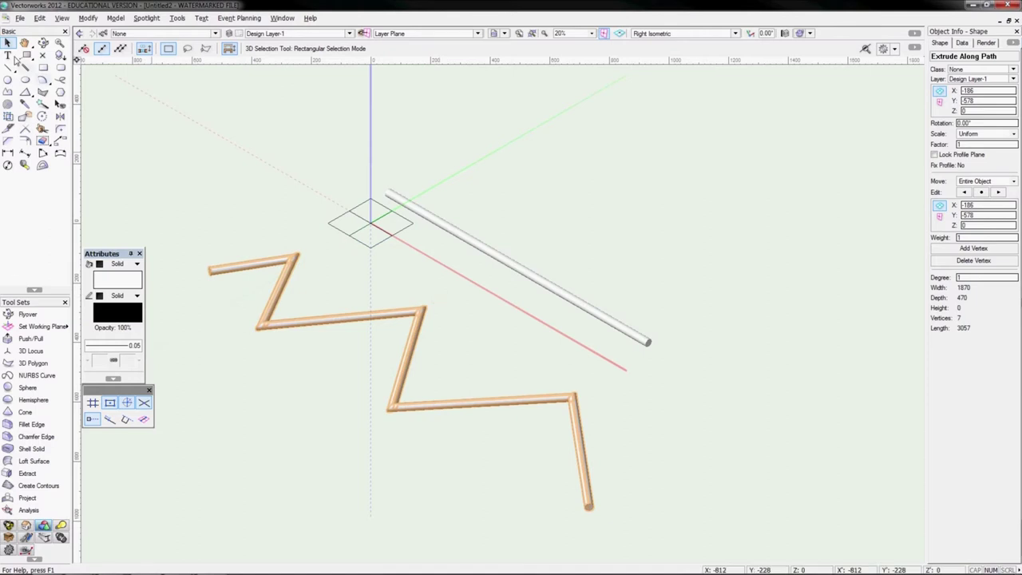
{"action": "left_click", "coordinate": [103, 99]}
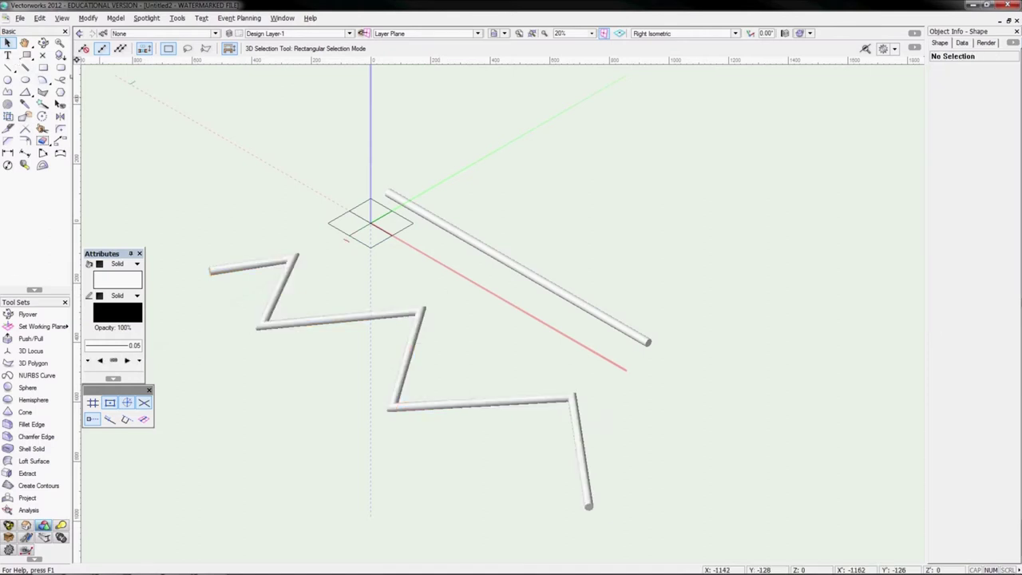
{"action": "left_click", "coordinate": [43, 42]}
{"action": "left_click_drag", "start_coordinate": [418, 292], "coordinate": [437, 275]}
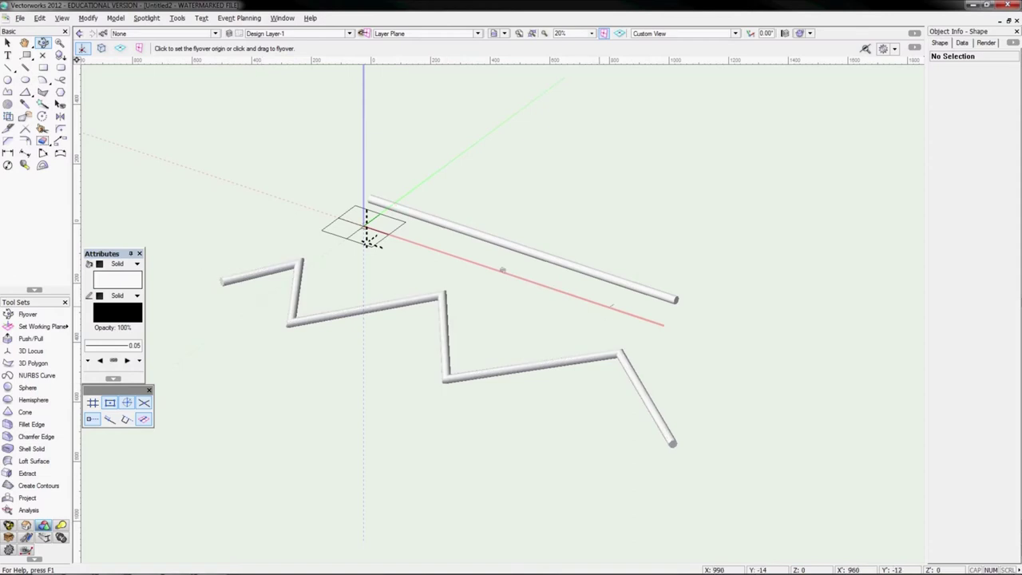
Return to the Top/Plan view and delete both the straight and the zigzag tube.
{"action": "key", "text": "x"}
{"action": "key", "text": "ctrl+5"}
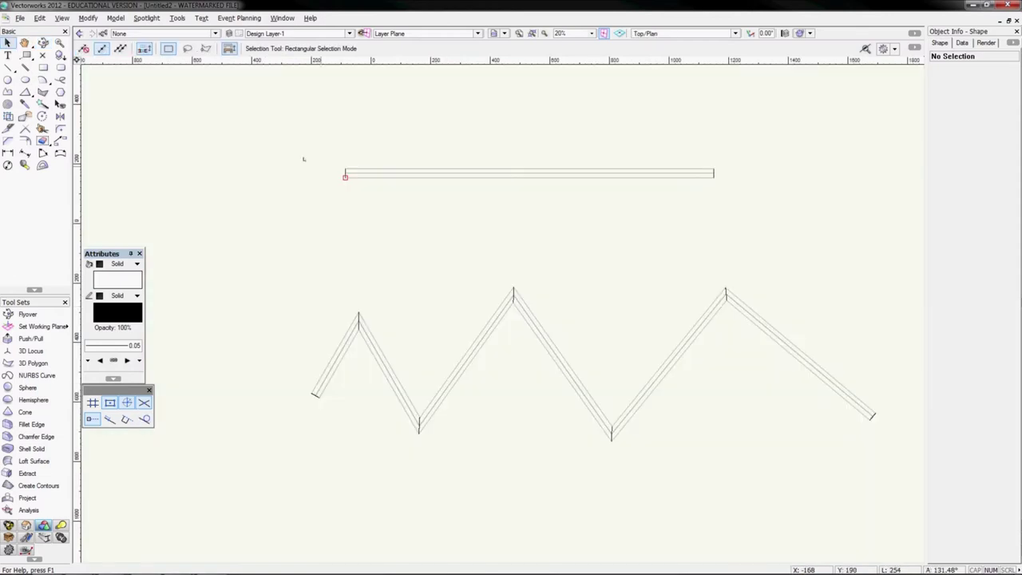
{"action": "left_click_drag", "start_coordinate": [217, 110], "coordinate": [899, 460]}
{"action": "key", "text": "Delete"}
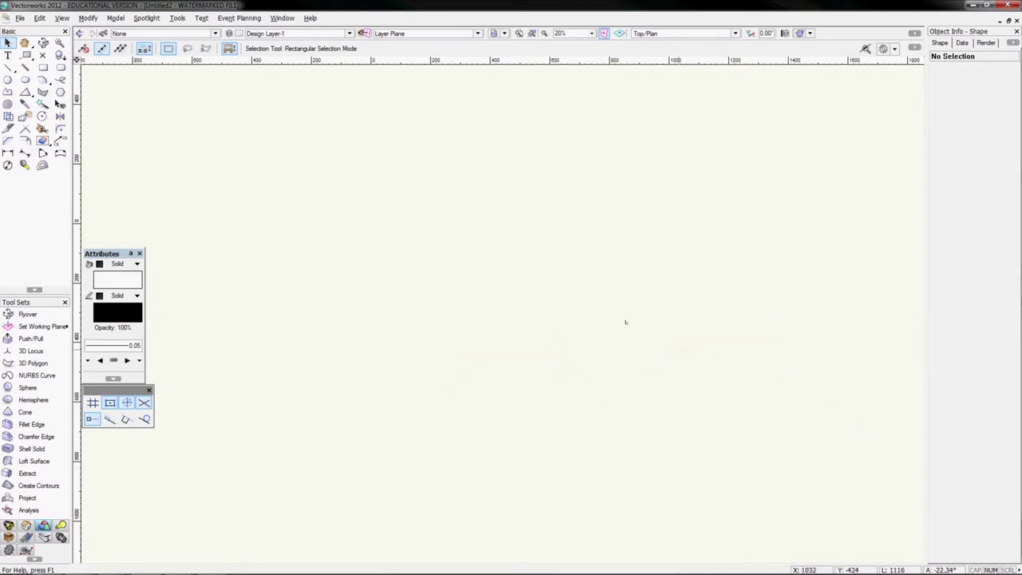
Draw a rectangle about 1030 mm wide and 790 mm high in the middle of the empty drawing.
{"action": "left_click", "coordinate": [45, 68]}
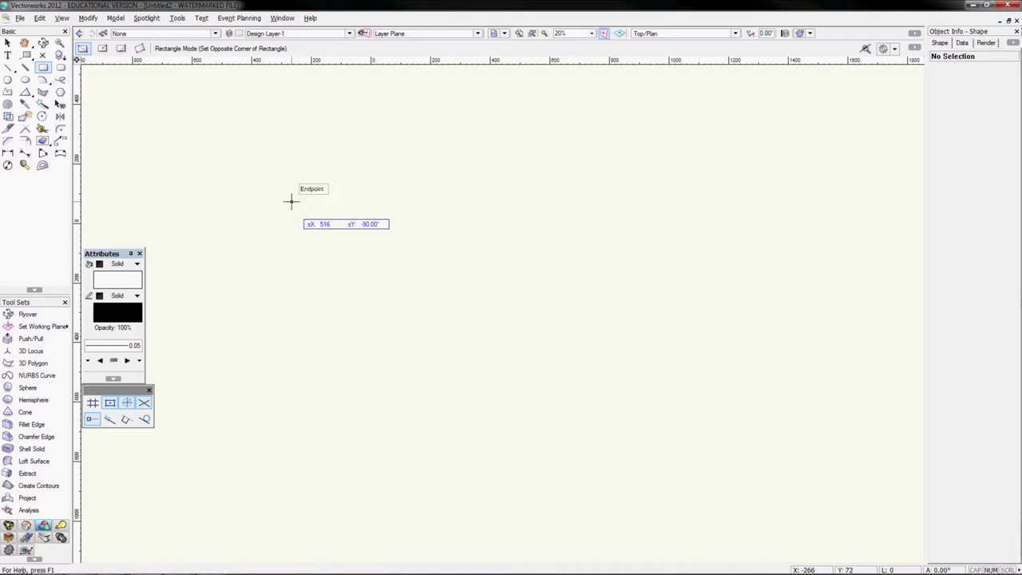
{"action": "left_click_drag", "start_coordinate": [292, 201], "coordinate": [599, 436]}
{"action": "left_click", "coordinate": [599, 437]}
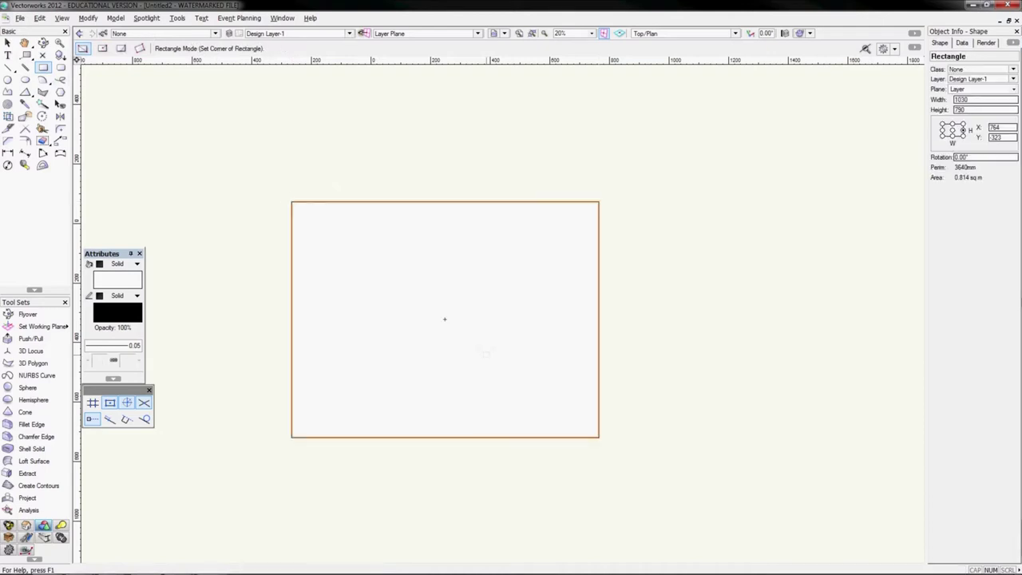
Create a tapered extrude from the rectangle with a height of -500 and a 5° taper angle, and show it from the front.
{"action": "scroll", "coordinate": [445, 319], "scroll_direction": "down", "scroll_amount": 4}
{"action": "middle_click_drag", "start_coordinate": [476, 349], "coordinate": [482, 269]}
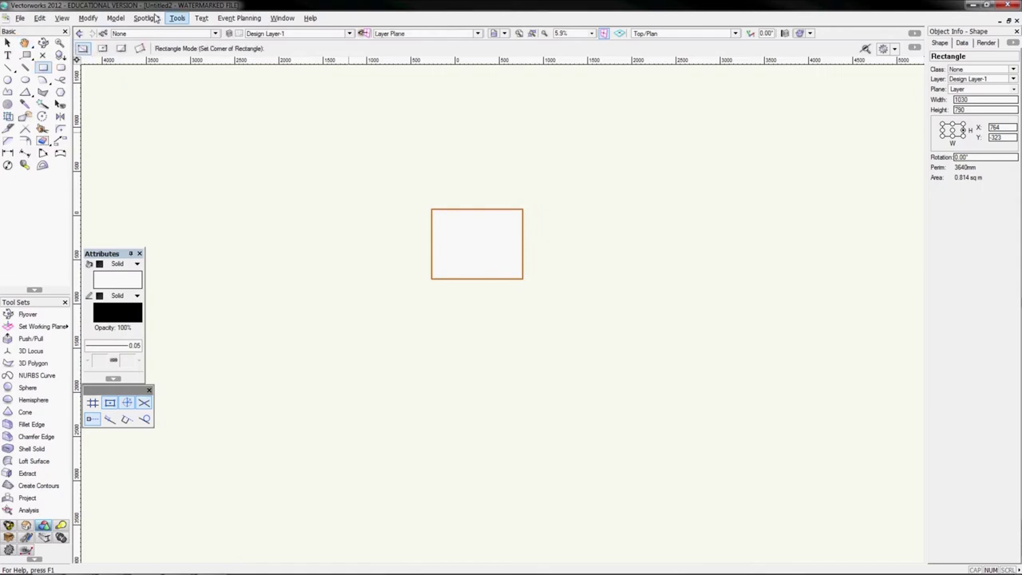
{"action": "left_click", "coordinate": [116, 19]}
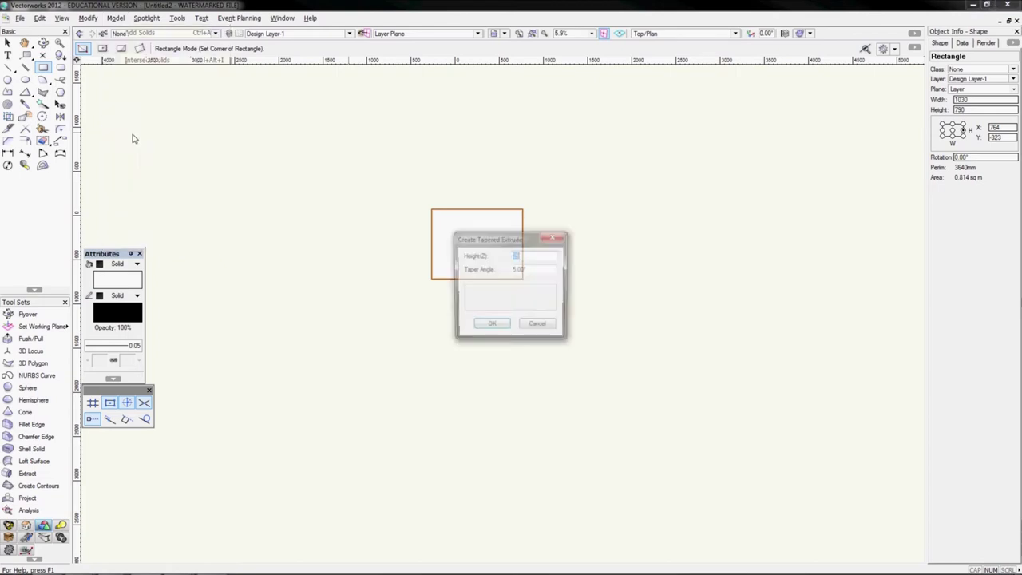
{"action": "left_click", "coordinate": [134, 136]}
{"action": "left_click_drag", "start_coordinate": [465, 246], "coordinate": [765, 155]}
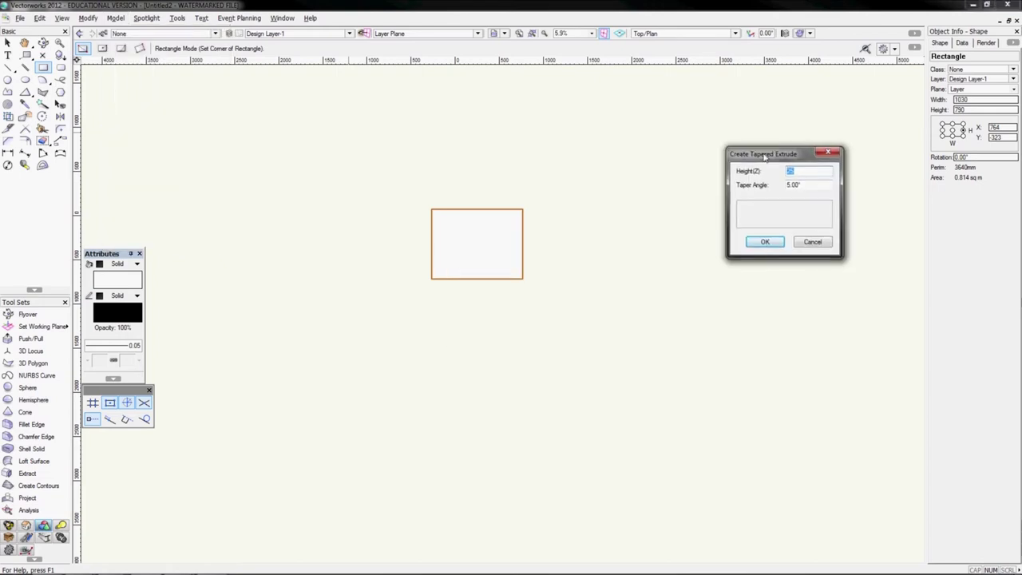
{"action": "type", "text": "-500"}
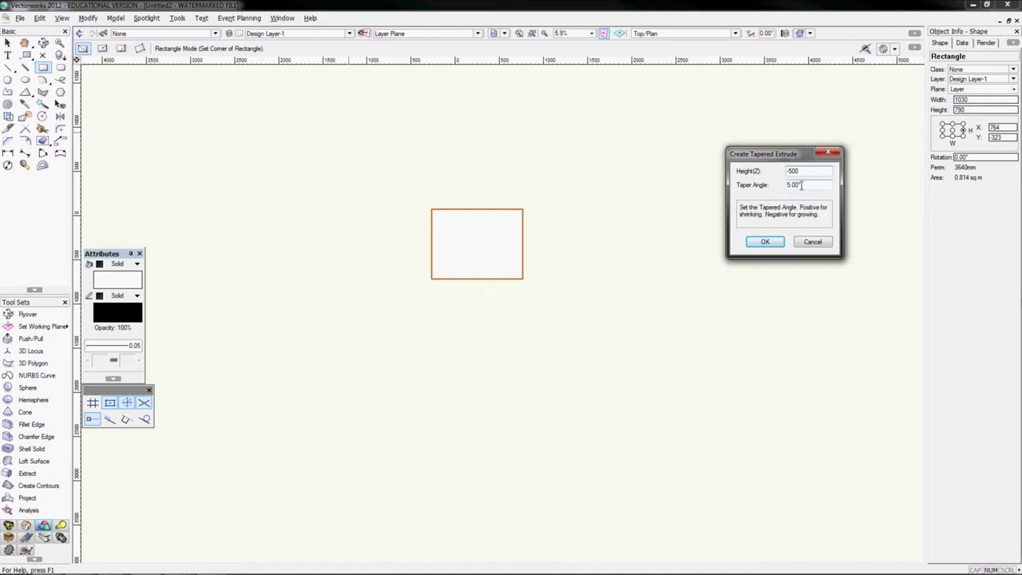
{"action": "left_click_drag", "start_coordinate": [801, 185], "coordinate": [781, 186]}
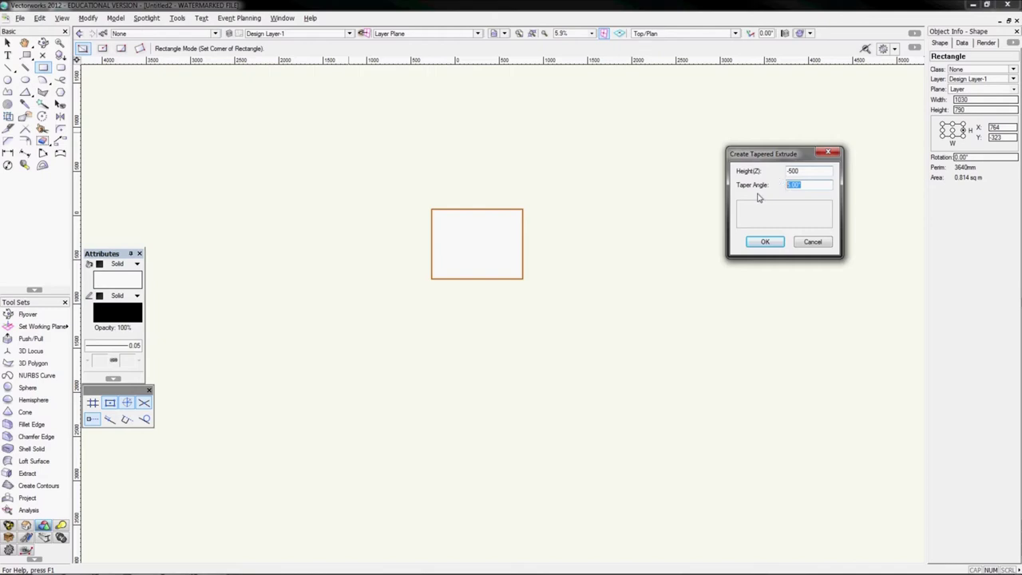
{"action": "left_click", "coordinate": [765, 242]}
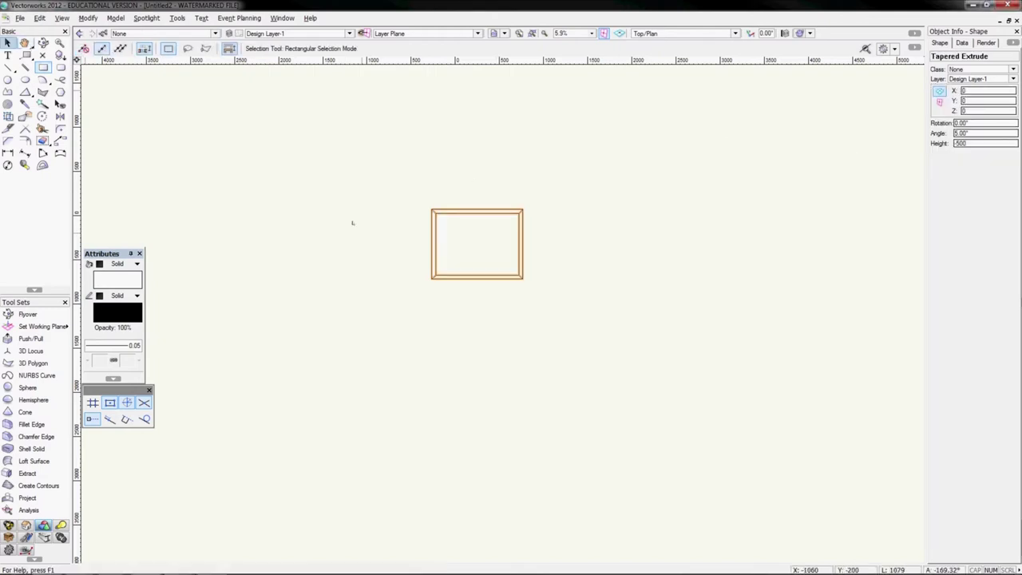
{"action": "key", "text": "x"}
{"action": "key", "text": "KP_2"}
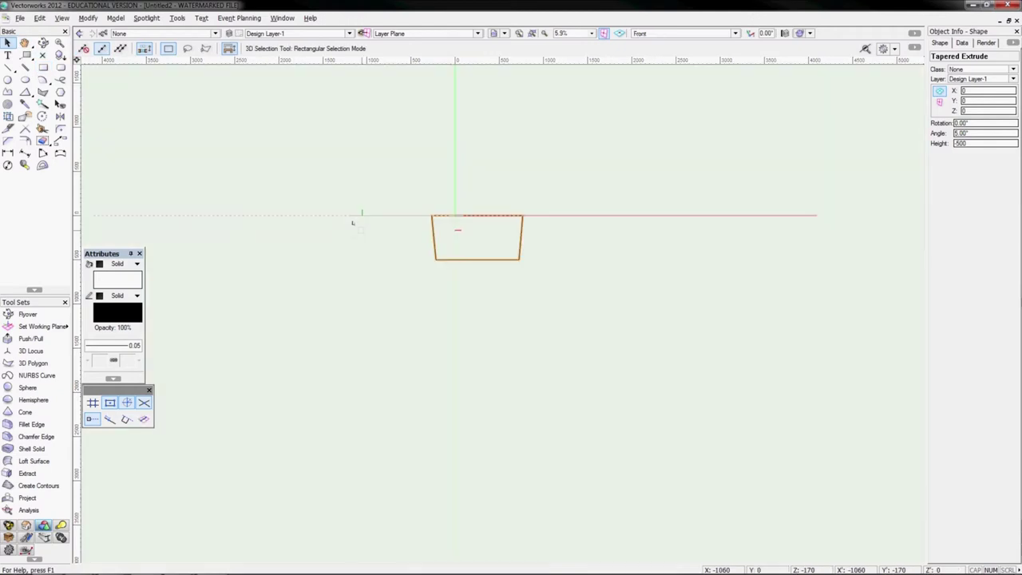
Set the height of the tapered extrude to -5000.
{"action": "left_click", "coordinate": [465, 250]}
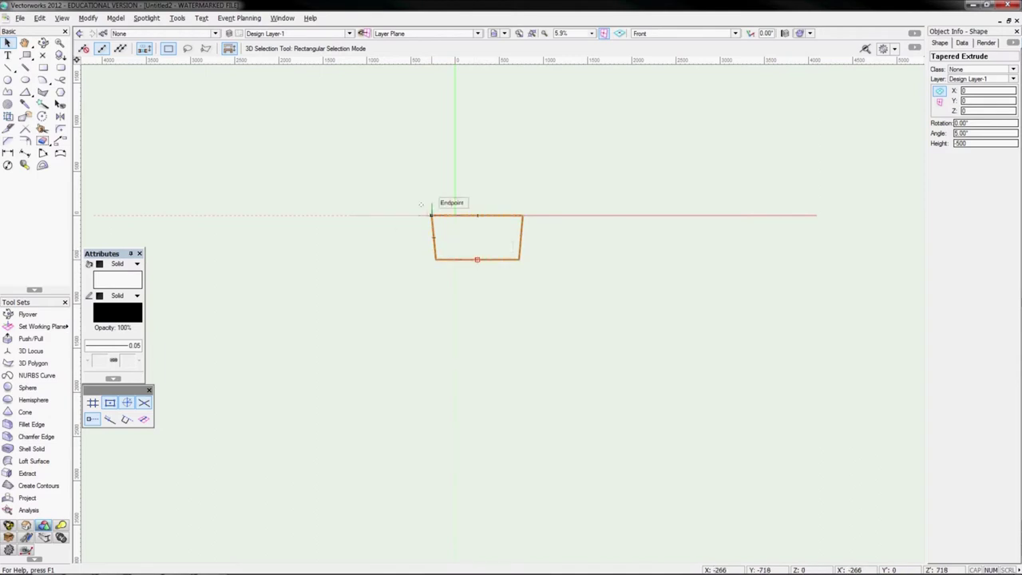
{"action": "left_click", "coordinate": [595, 307]}
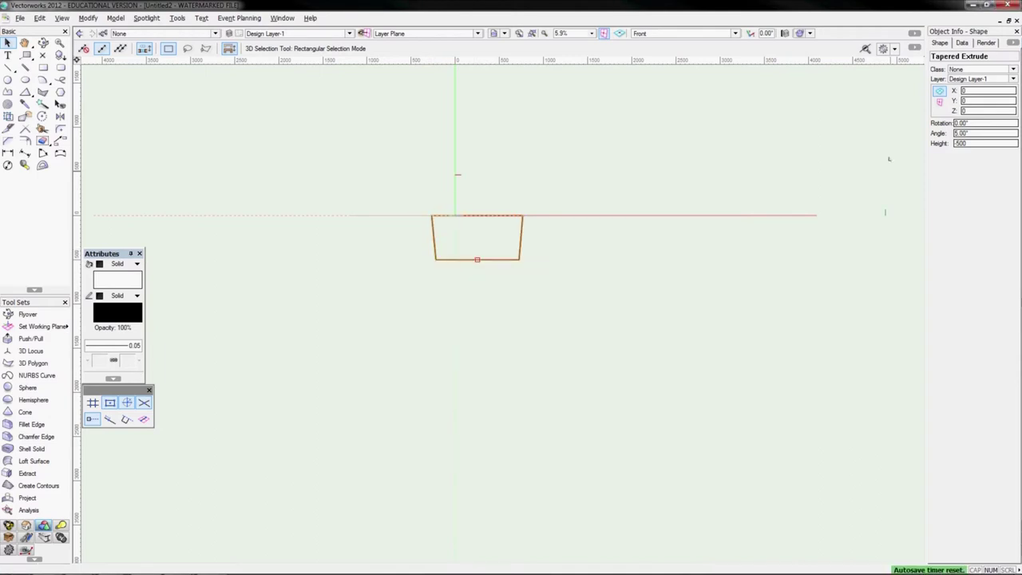
{"action": "left_click", "coordinate": [973, 143]}
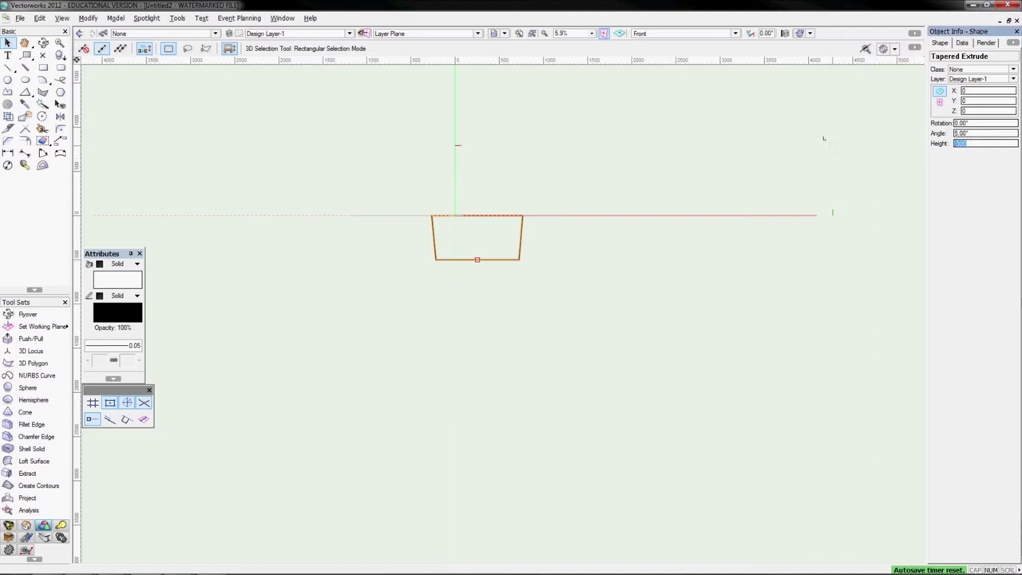
{"action": "key", "text": "Return"}
{"action": "type", "text": "0"}
{"action": "key", "text": "Return"}
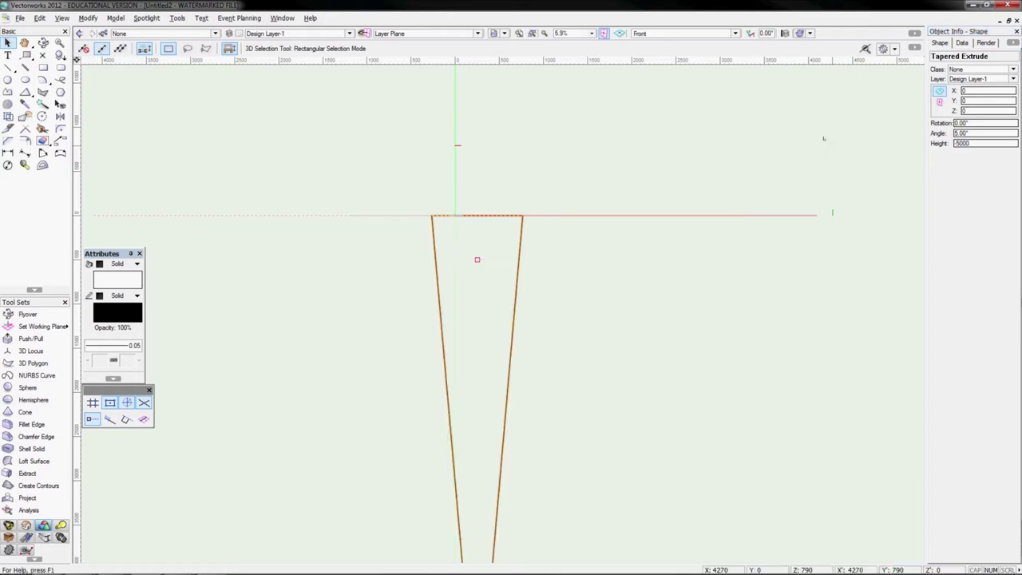
{"action": "scroll", "coordinate": [747, 226], "scroll_direction": "down", "scroll_amount": 2}
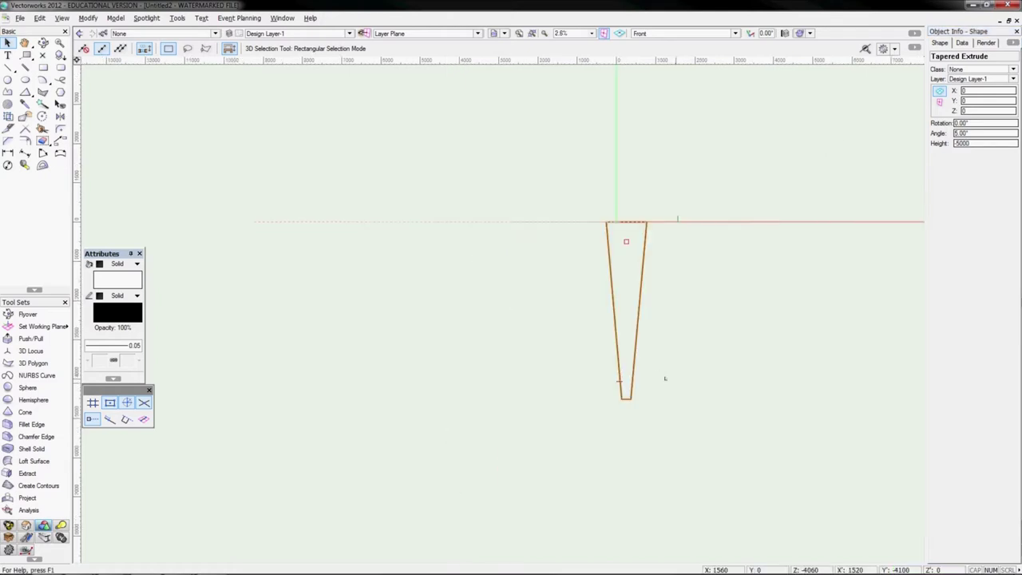
{"action": "scroll", "coordinate": [656, 369], "scroll_direction": "up", "scroll_amount": 1}
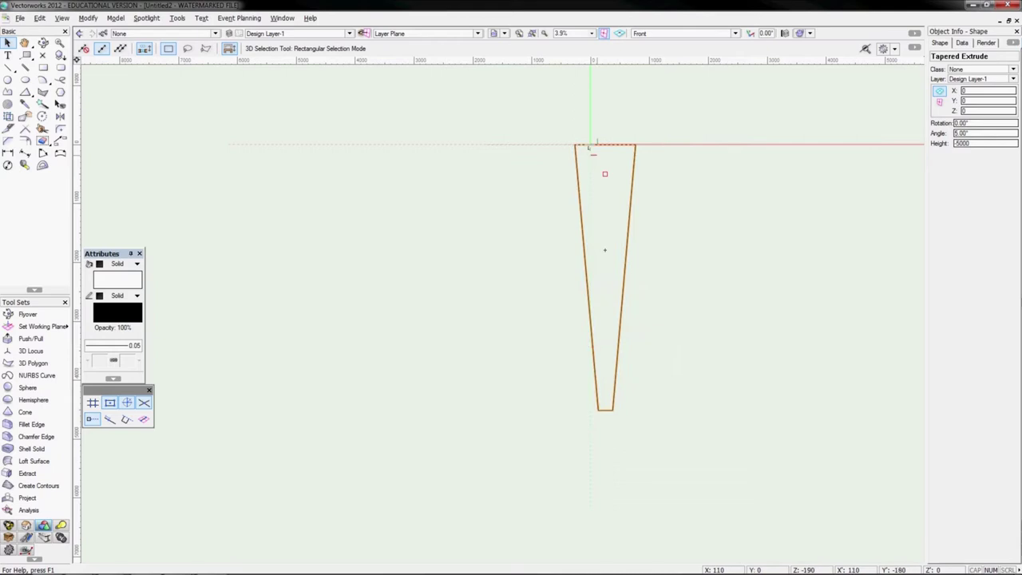
Try a 3° taper angle on the tapered extrude, and set the angle to 7° instead.
{"action": "double_click", "coordinate": [972, 133]}
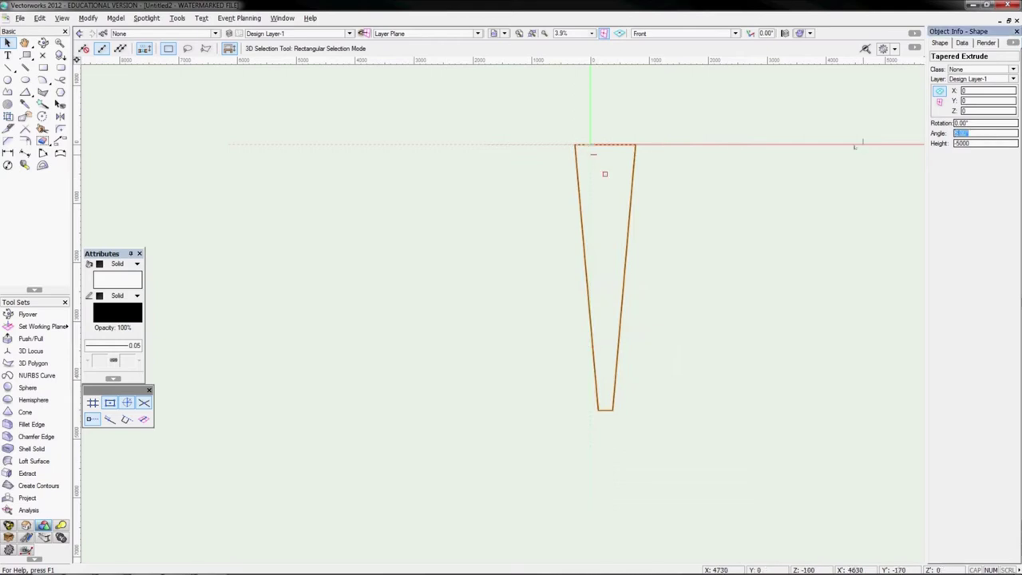
{"action": "type", "text": "3"}
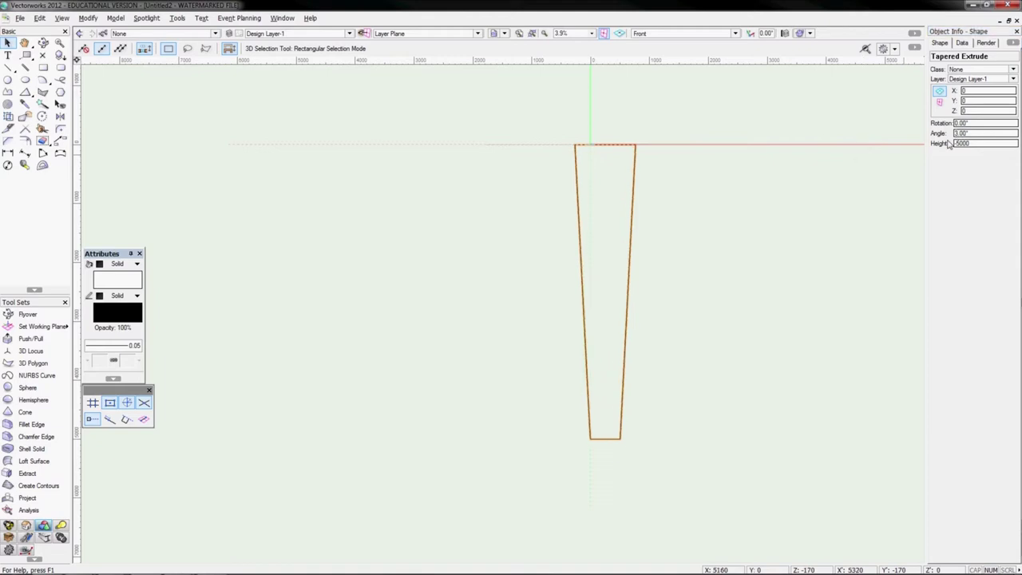
{"action": "left_click", "coordinate": [963, 133]}
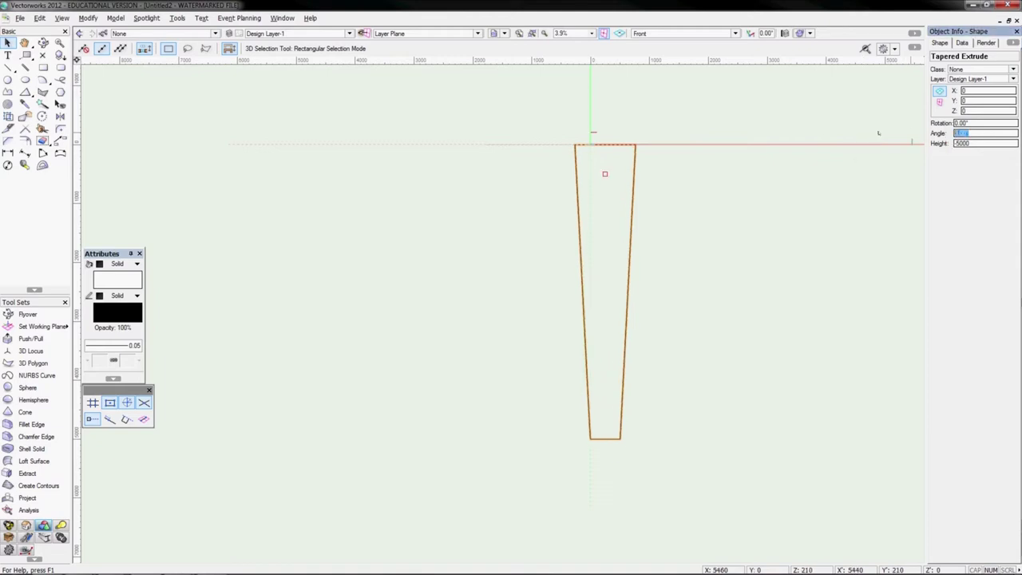
{"action": "type", "text": "7"}
{"action": "key", "text": "Return"}
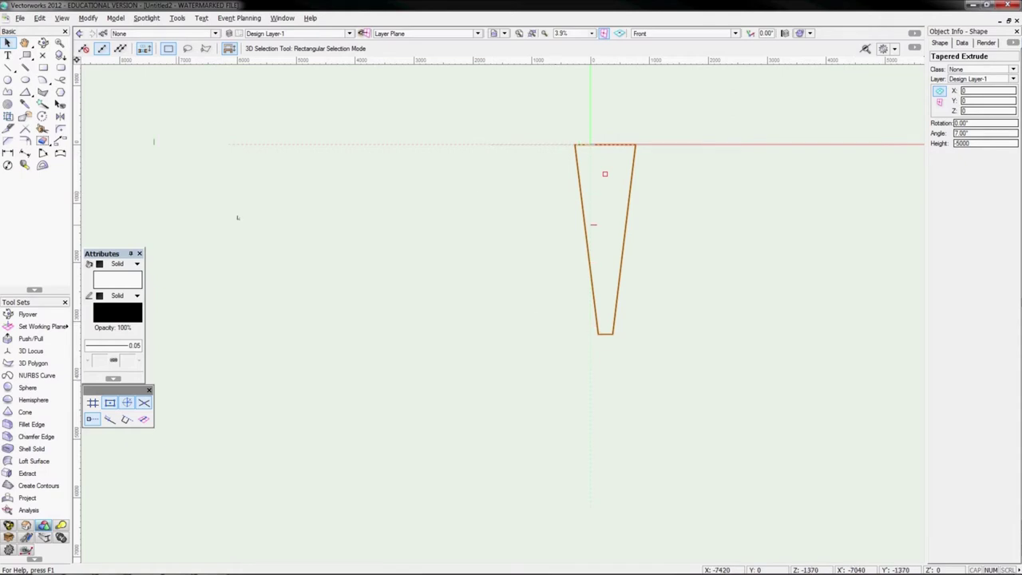
Delete the tapered extrude and return to the Top/Plan view.
{"action": "key", "text": "Delete"}
{"action": "key", "text": "F5"}
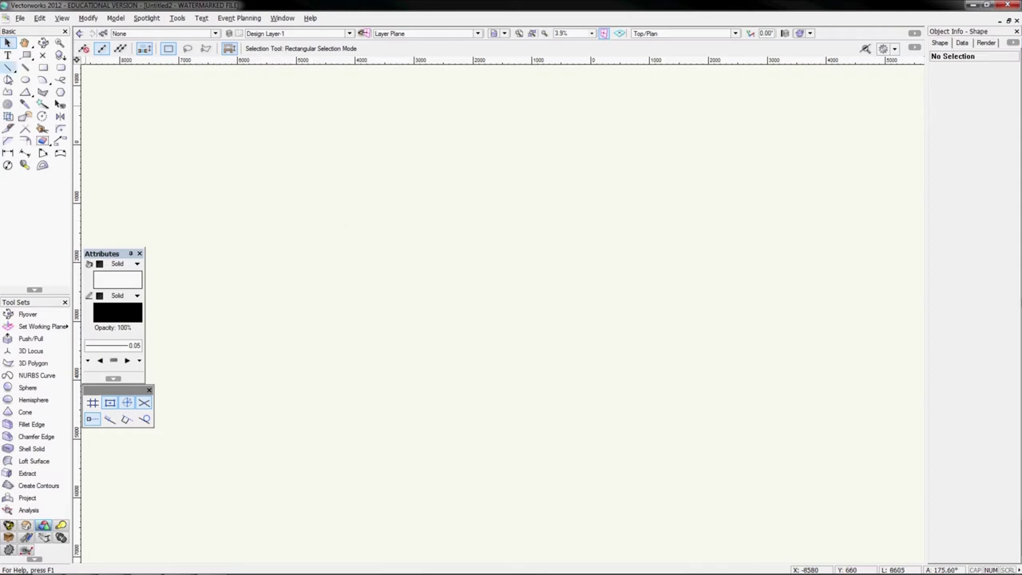
Draw a circle with a radius of about 611 mm and move it horizontally about 3500 mm to the right.
{"action": "left_click", "coordinate": [7, 79]}
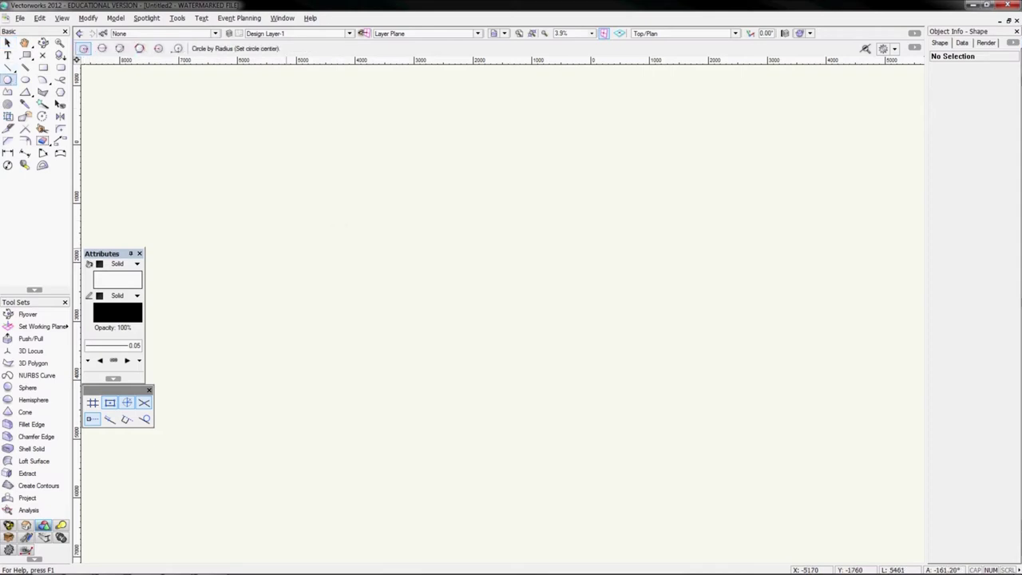
{"action": "left_click", "coordinate": [327, 273]}
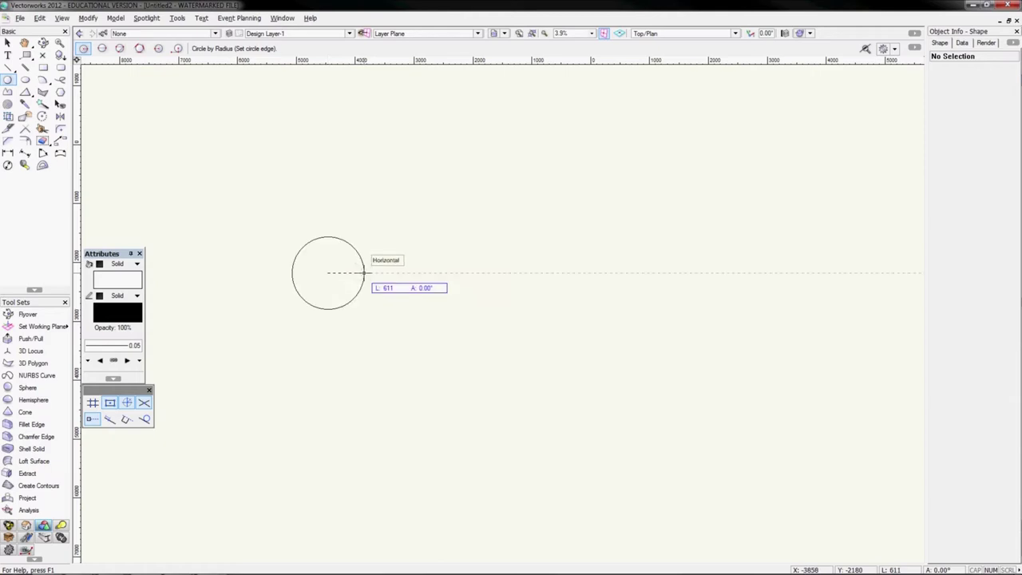
{"action": "left_click", "coordinate": [364, 273]}
{"action": "key", "text": "x"}
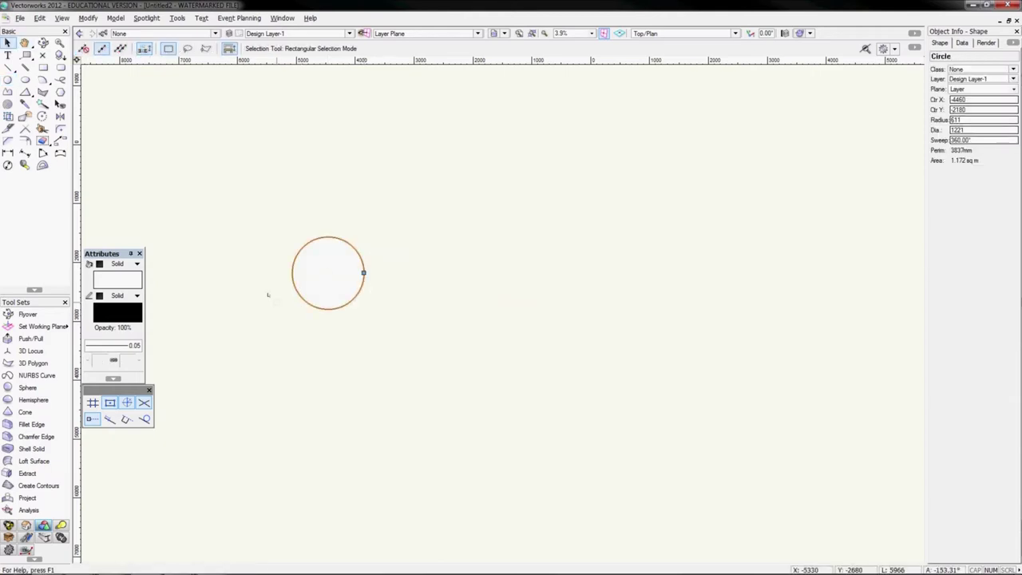
{"action": "left_click", "coordinate": [268, 295]}
{"action": "left_click", "coordinate": [304, 246]}
{"action": "left_click_drag", "start_coordinate": [306, 244], "coordinate": [513, 241]}
Sweep the circle through 360° with the default settings and show the ring in the Right Isometric view.
{"action": "left_click", "coordinate": [115, 18]}
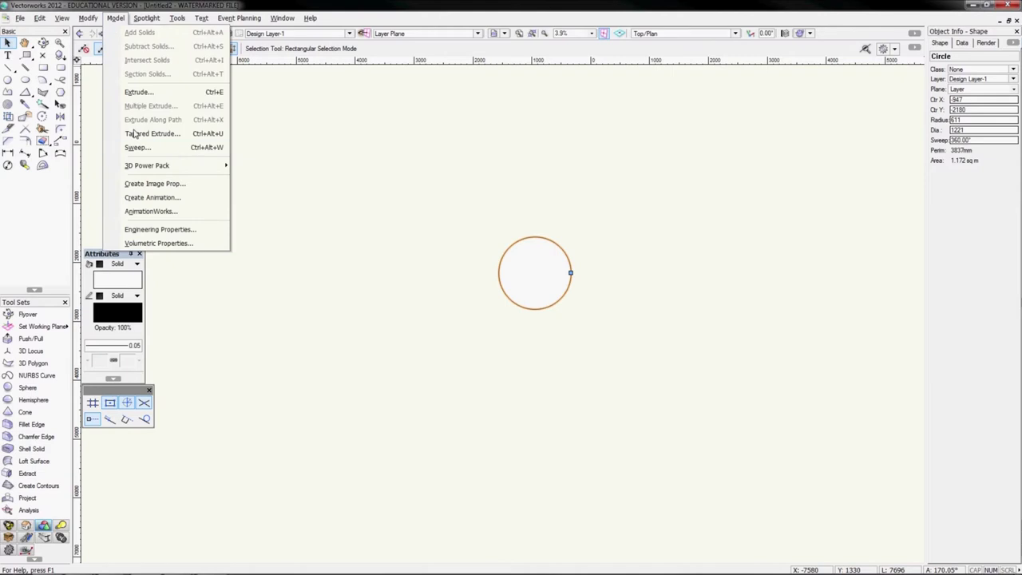
{"action": "left_click", "coordinate": [137, 147]}
{"action": "left_click_drag", "start_coordinate": [474, 217], "coordinate": [722, 110]}
{"action": "left_click", "coordinate": [793, 232]}
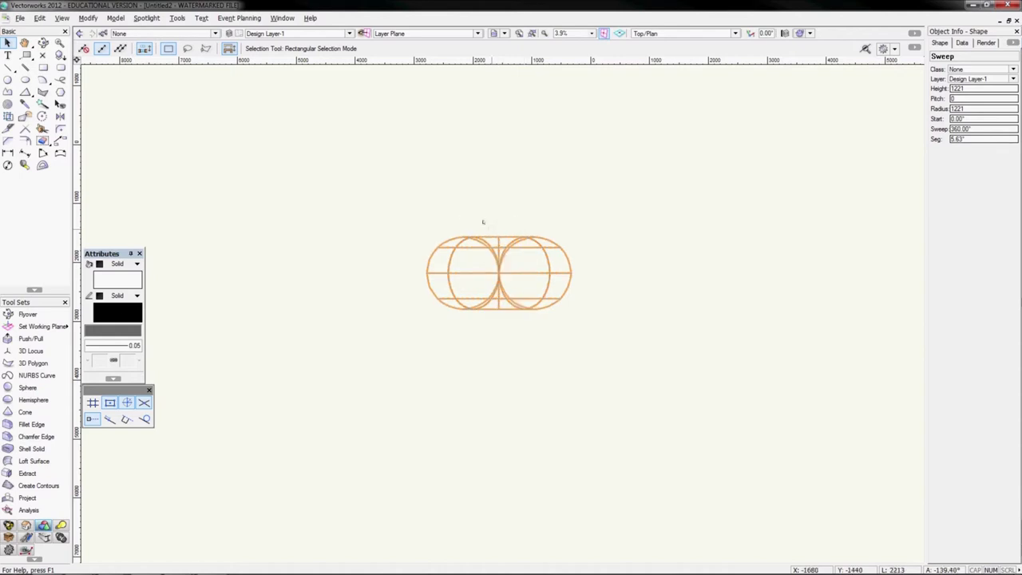
{"action": "key", "text": "KP_3"}
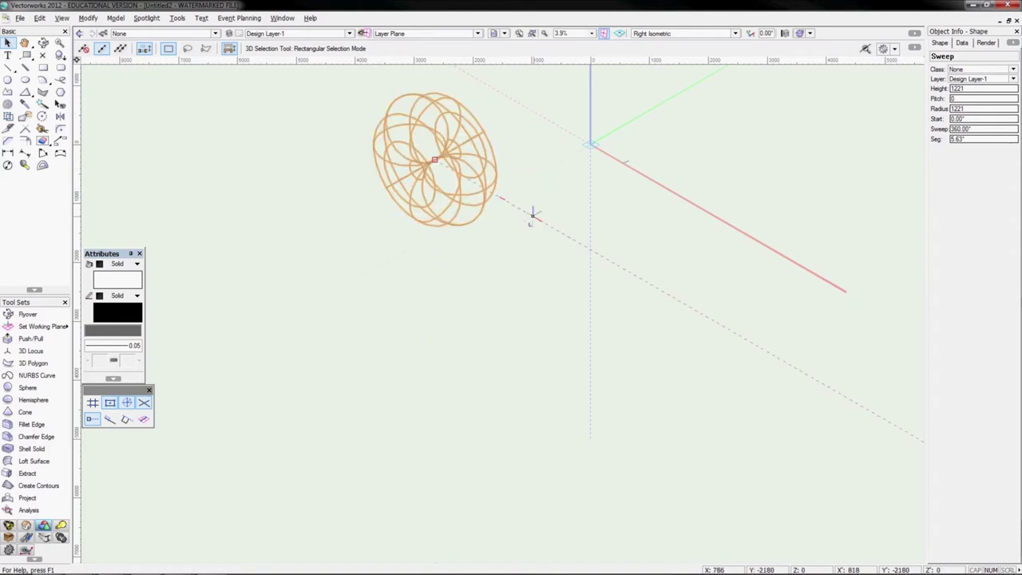
Return to the Top/Plan view and delete the swept ring.
{"action": "key", "text": "F5"}
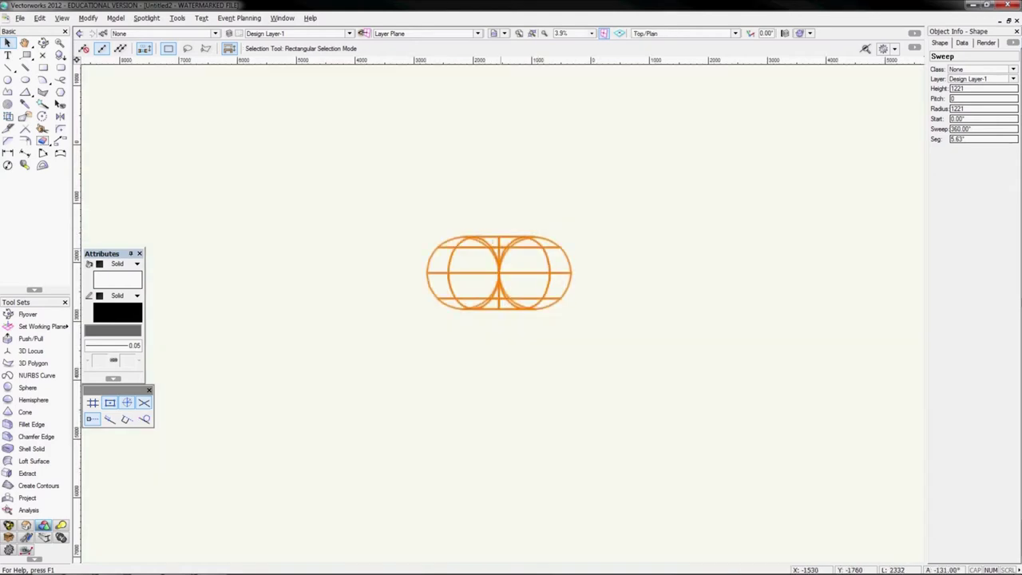
{"action": "key", "text": "Delete"}
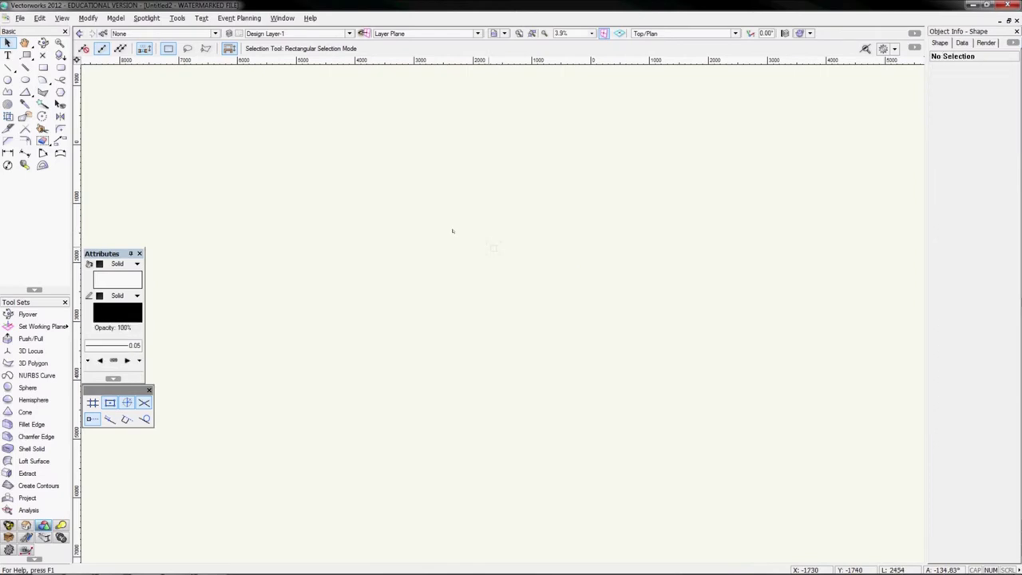
Draw a triangle with three 995 mm sides, keeping the version that points to the right.
{"action": "left_click", "coordinate": [25, 92]}
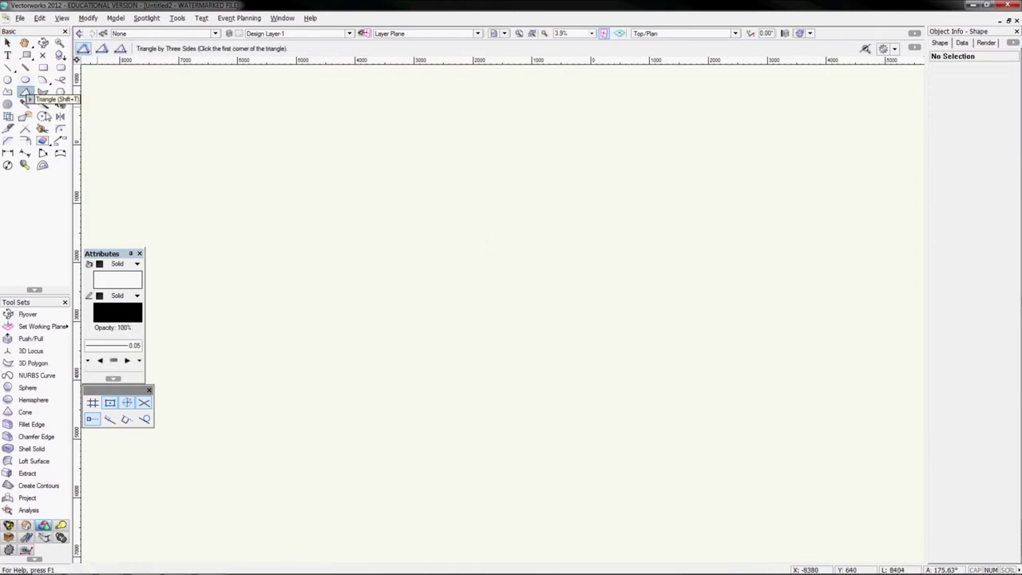
{"action": "left_click", "coordinate": [388, 256]}
{"action": "left_click", "coordinate": [417, 283]}
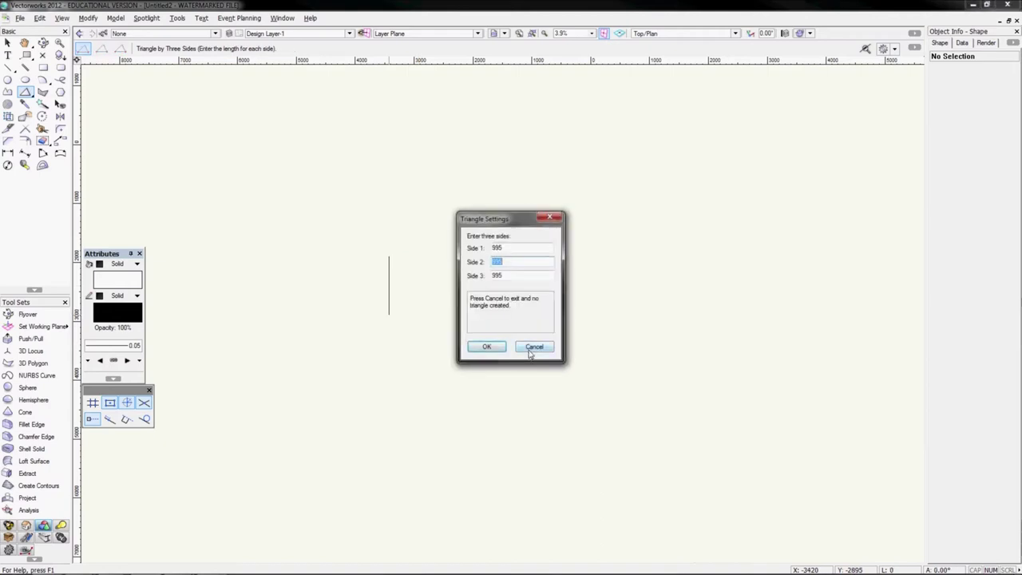
{"action": "left_click", "coordinate": [484, 345]}
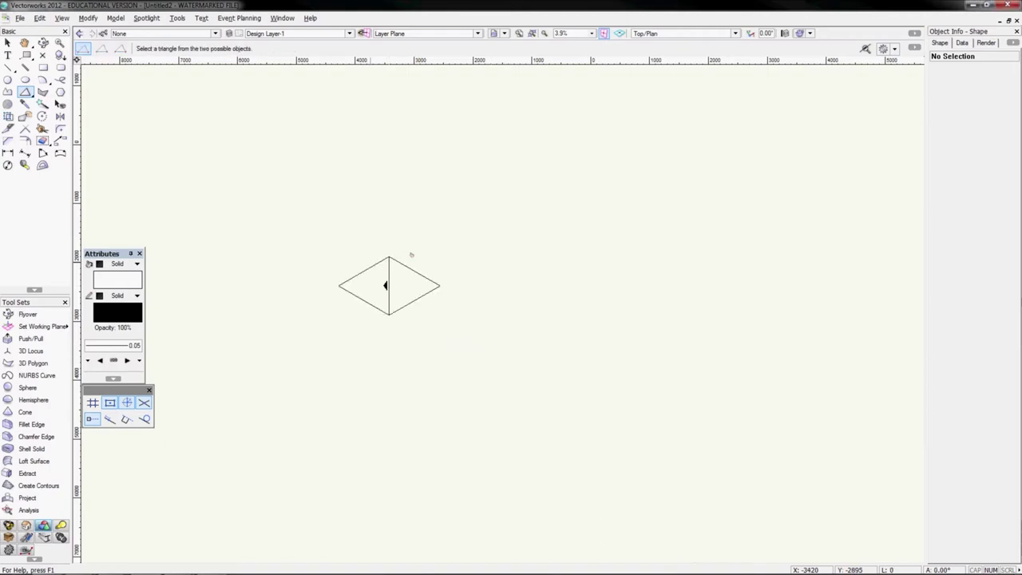
{"action": "left_click", "coordinate": [411, 254]}
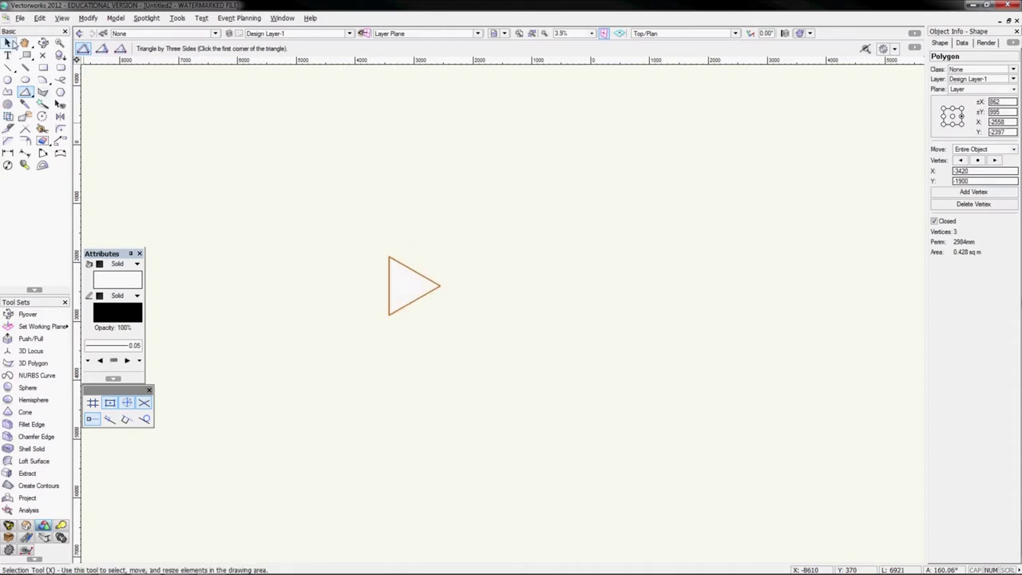
Sweep the triangle through a 360° arc angle with the default height, radius and 5.63° segment angle.
{"action": "left_click", "coordinate": [147, 18]}
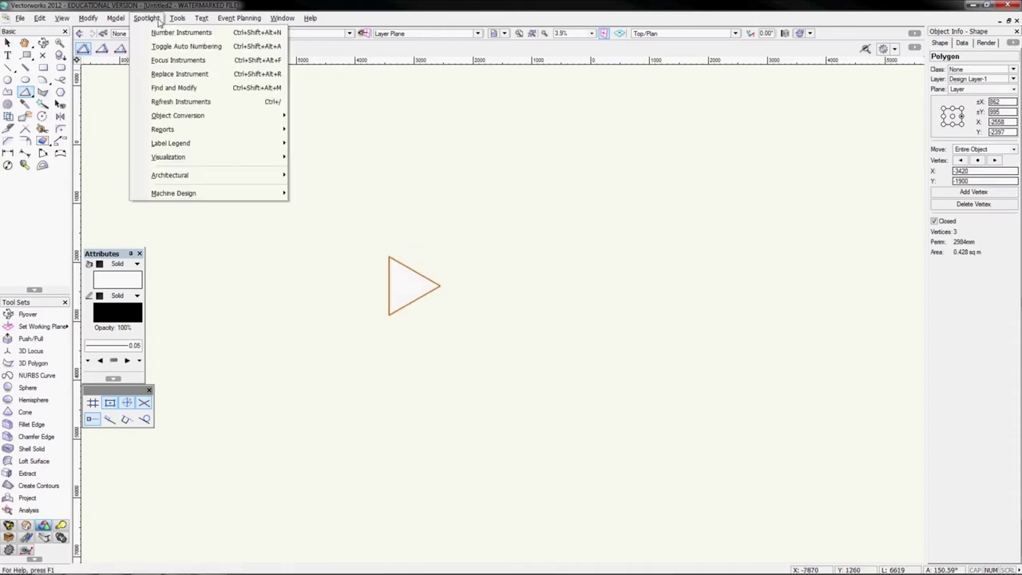
{"action": "mouse_move", "coordinate": [181, 19]}
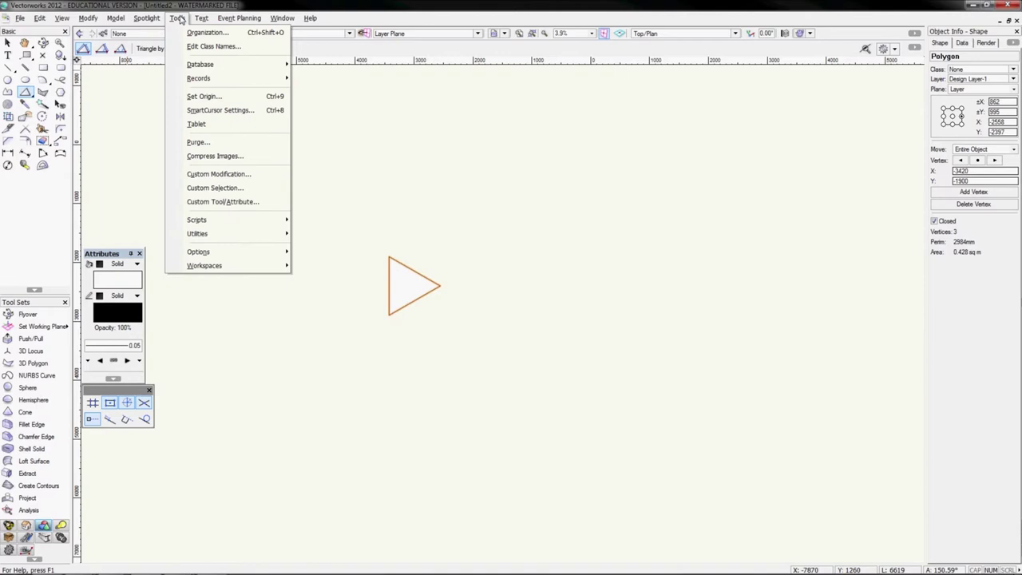
{"action": "mouse_move", "coordinate": [116, 17]}
{"action": "left_click", "coordinate": [138, 147]}
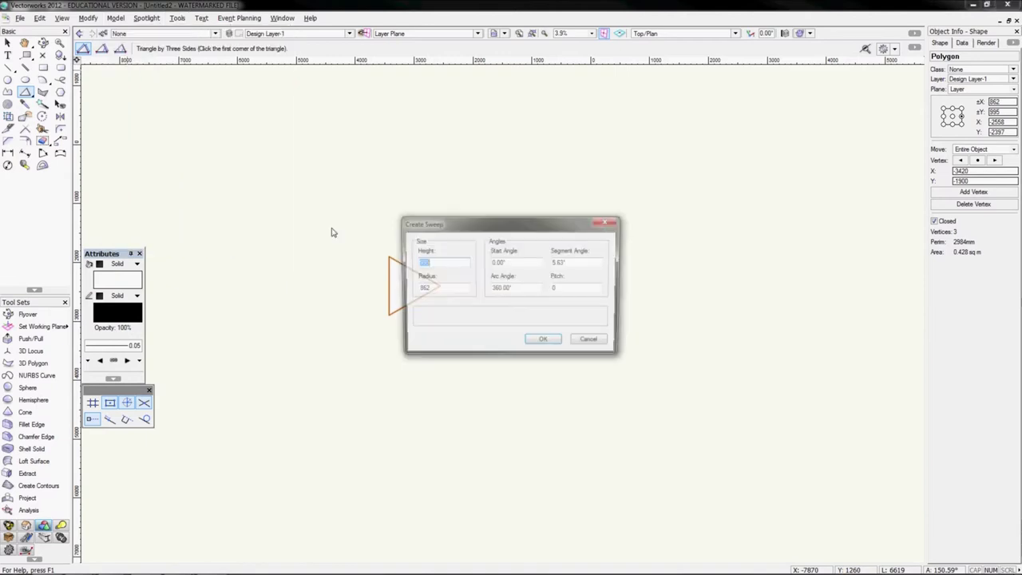
{"action": "left_click", "coordinate": [544, 343]}
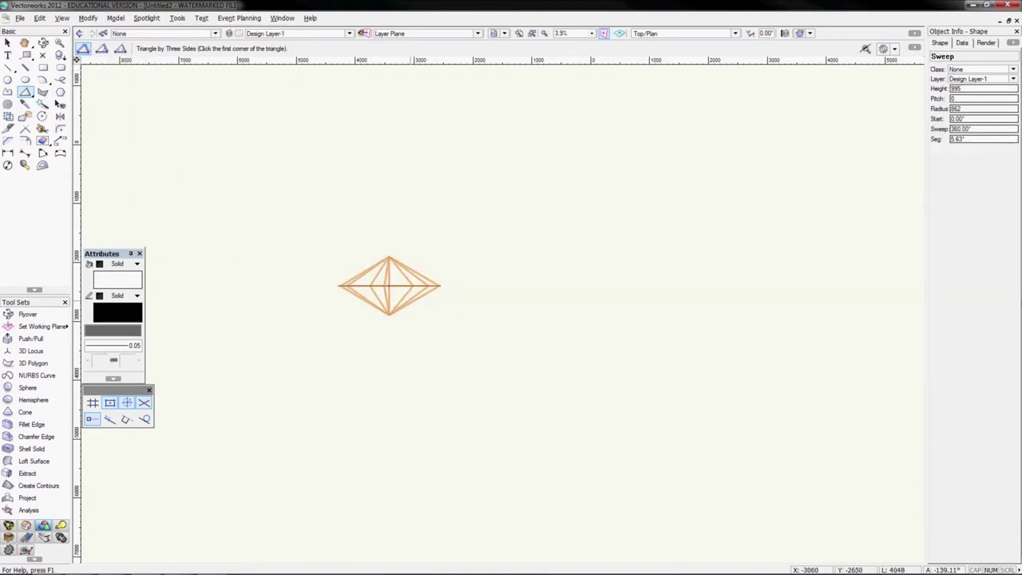
Inspect the swept triangle from the front and in the Right Isometric view.
{"action": "key", "text": "KP_2"}
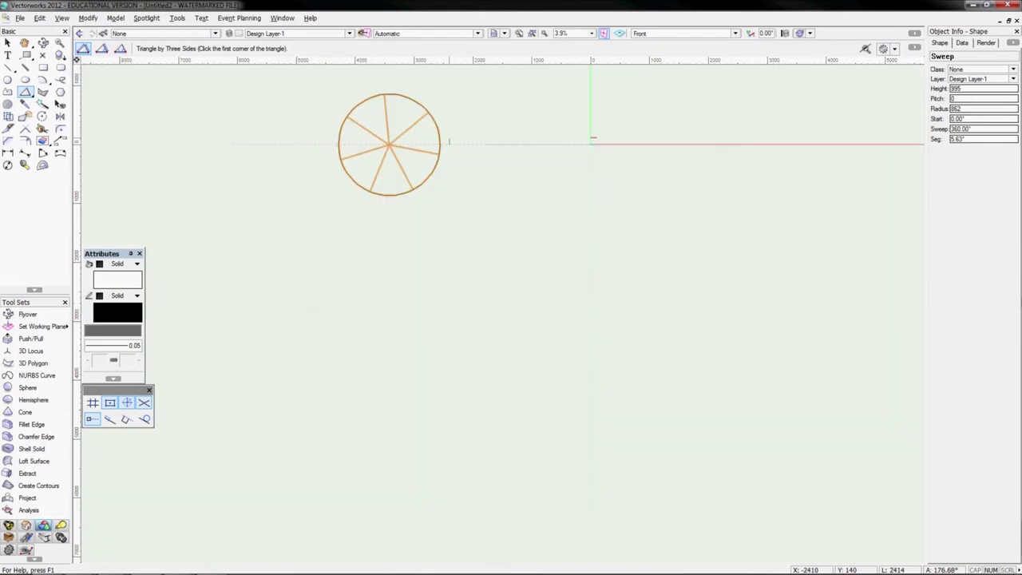
{"action": "key", "text": "KP_3"}
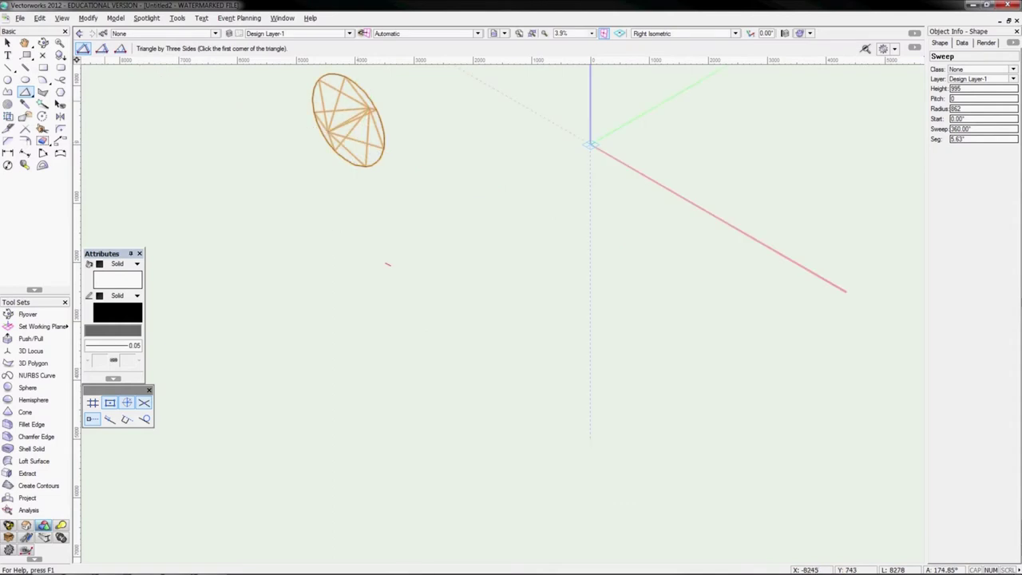
{"action": "mouse_move", "coordinate": [284, 193]}
{"action": "middle_mouse_down"}
{"action": "mouse_move", "coordinate": [405, 320]}
{"action": "mouse_move", "coordinate": [415, 350]}
{"action": "middle_mouse_up"}
Return to the Top/Plan view and delete the solid swept from the triangle.
{"action": "key", "text": "F5"}
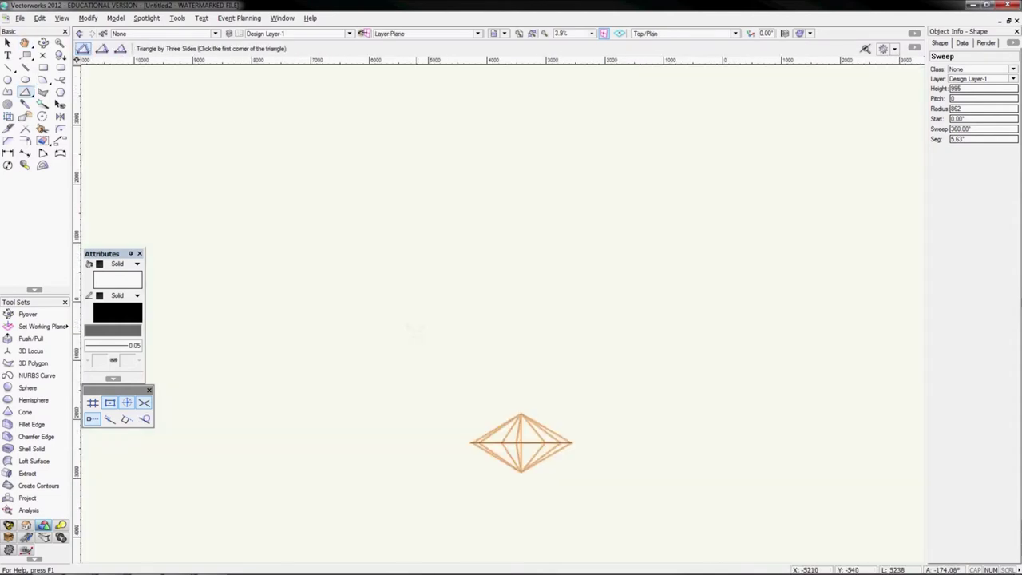
{"action": "key", "text": "x"}
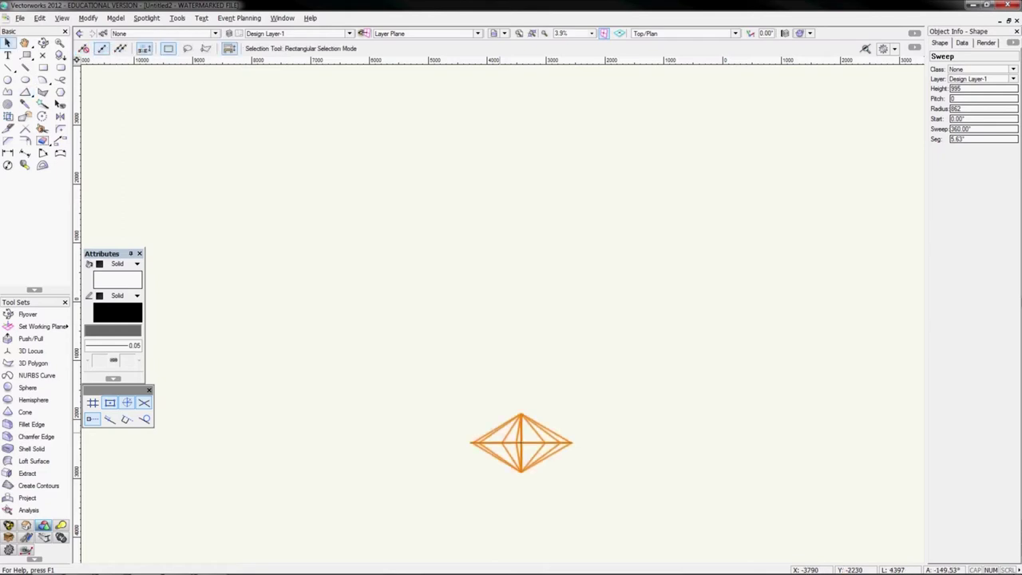
{"action": "left_click", "coordinate": [570, 483]}
{"action": "left_click_drag", "start_coordinate": [415, 354], "coordinate": [571, 483]}
{"action": "key", "text": "Delete"}
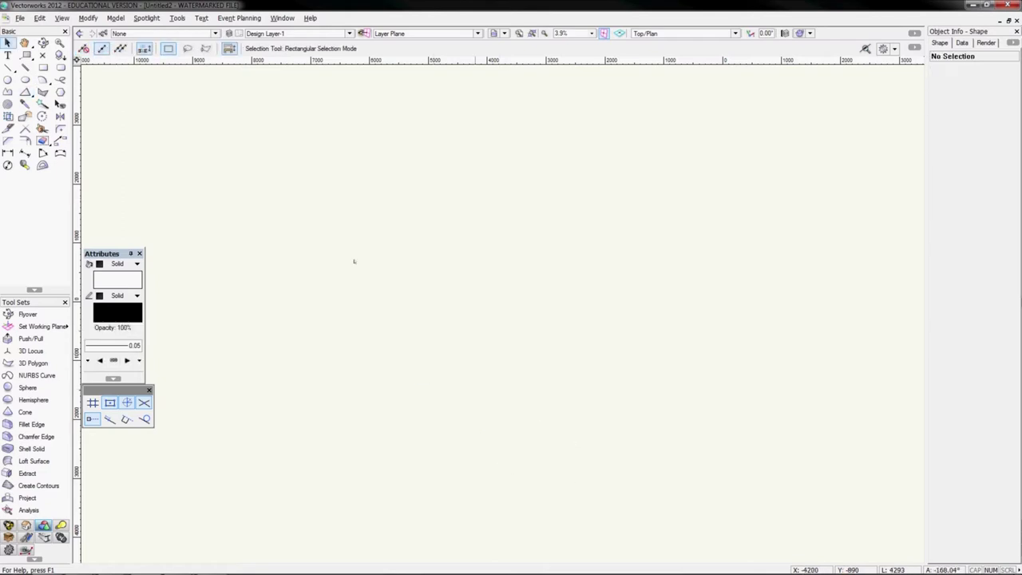
Draw a cubic spline polyline for the goblet's outer contour, running from the rim down around the bowl and along the stem to the foot.
{"action": "left_click", "coordinate": [8, 92]}
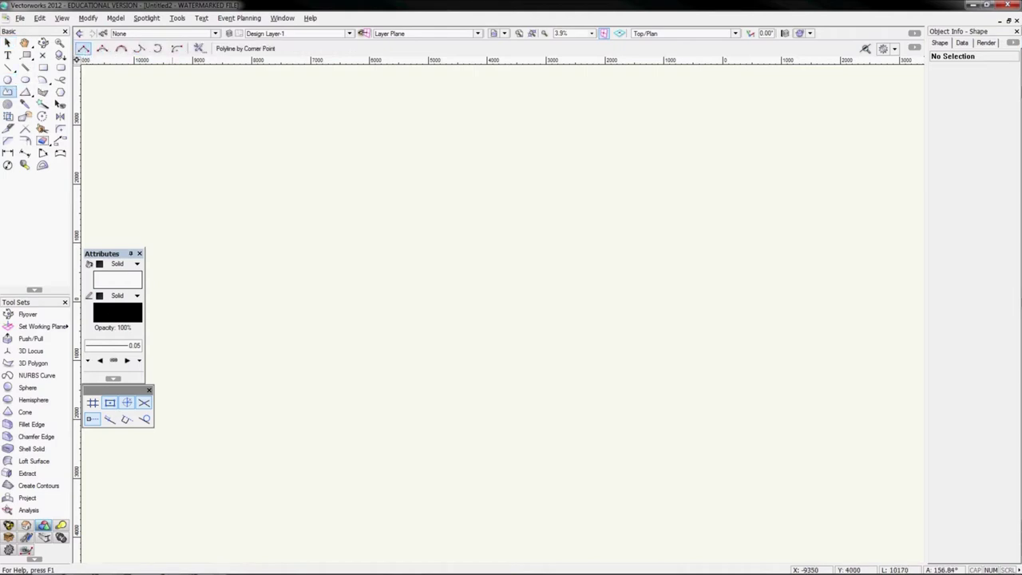
{"action": "left_click", "coordinate": [120, 48]}
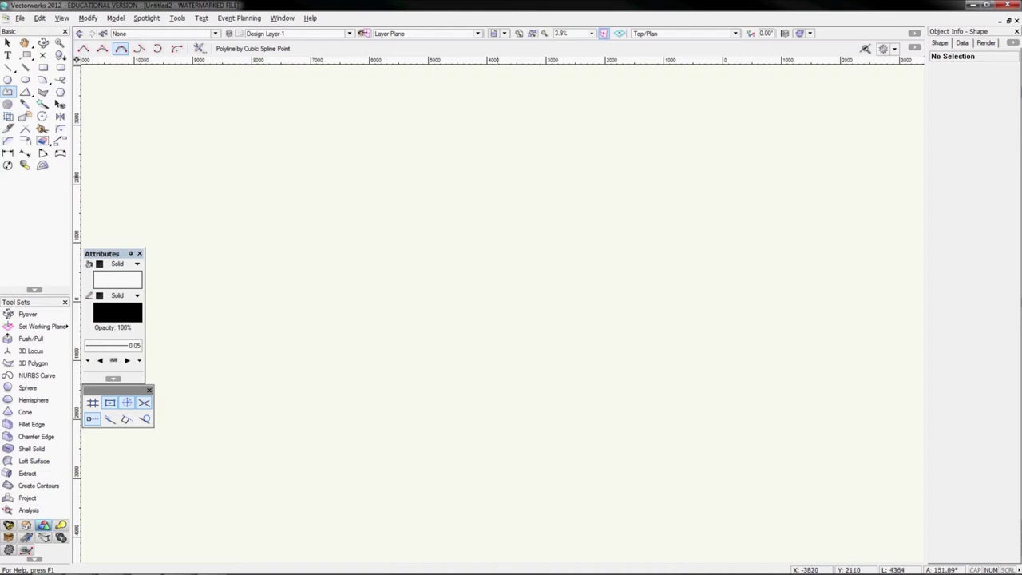
{"action": "left_click", "coordinate": [513, 176]}
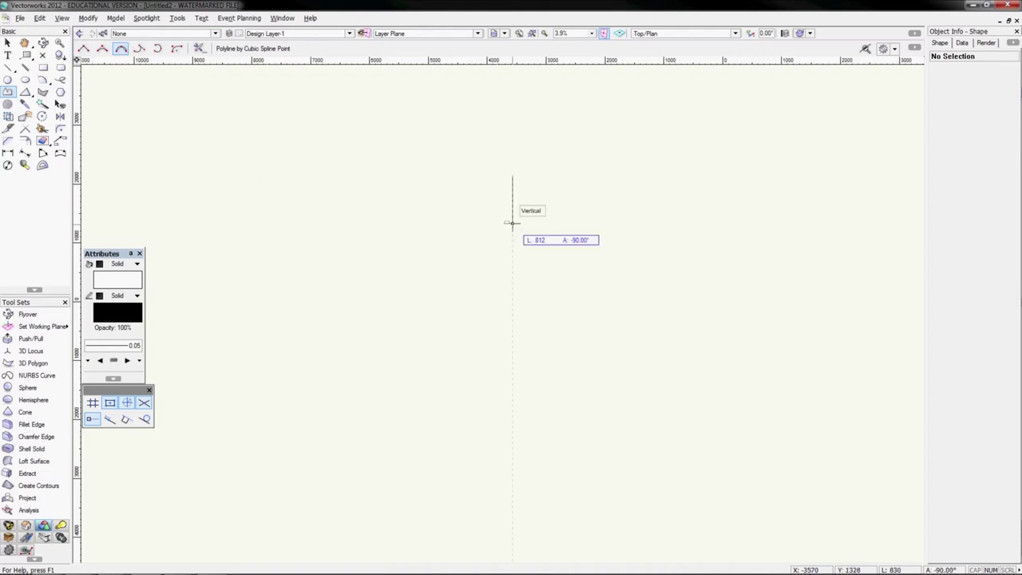
{"action": "left_click", "coordinate": [513, 223]}
{"action": "left_click", "coordinate": [460, 284]}
{"action": "left_click", "coordinate": [446, 310]}
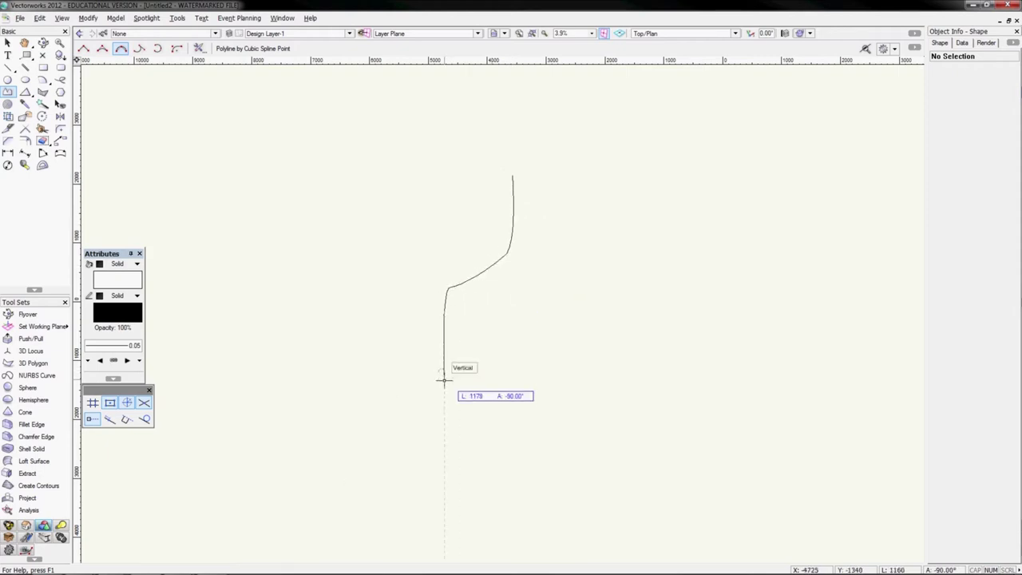
{"action": "left_click", "coordinate": [445, 369]}
{"action": "left_click", "coordinate": [445, 425]}
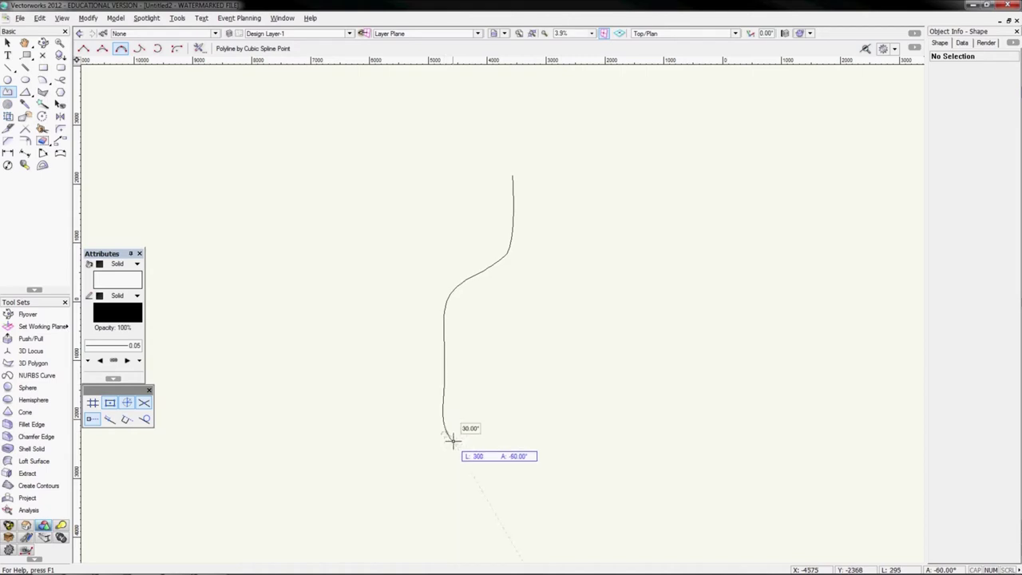
{"action": "left_click", "coordinate": [453, 440]}
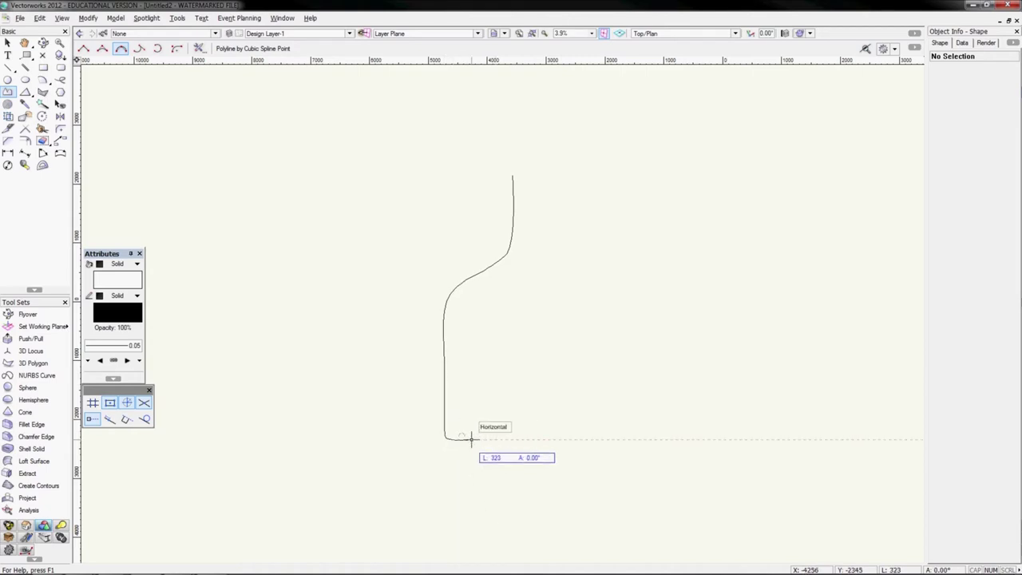
Continue the polyline outward to the foot's edge and back horizontally along the flat underside, past the stem.
{"action": "scroll", "coordinate": [471, 439], "scroll_direction": "up", "scroll_amount": 2}
{"action": "scroll", "coordinate": [461, 438], "scroll_direction": "up", "scroll_amount": 2}
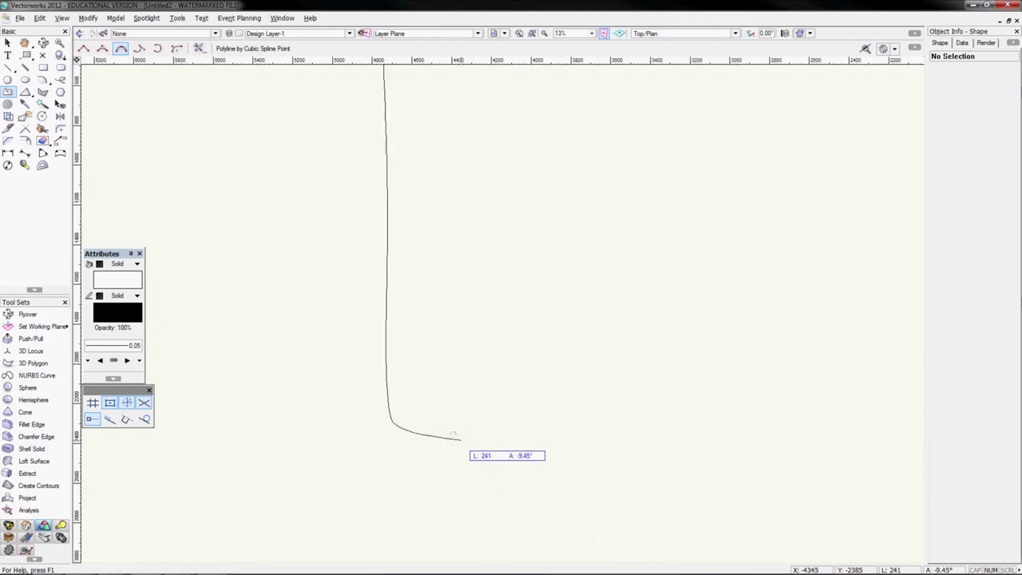
{"action": "left_click", "coordinate": [568, 455]}
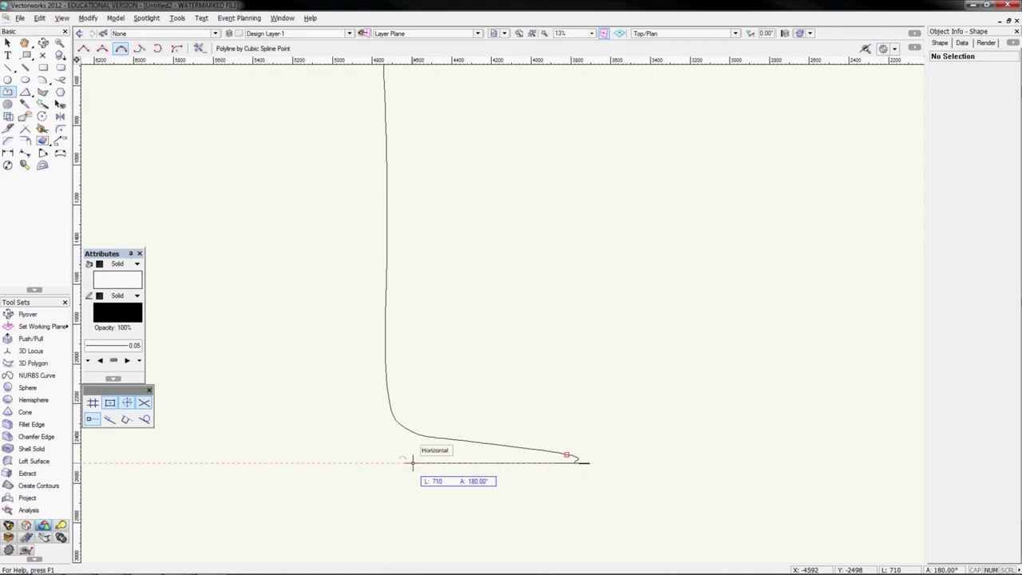
{"action": "left_click", "coordinate": [517, 462]}
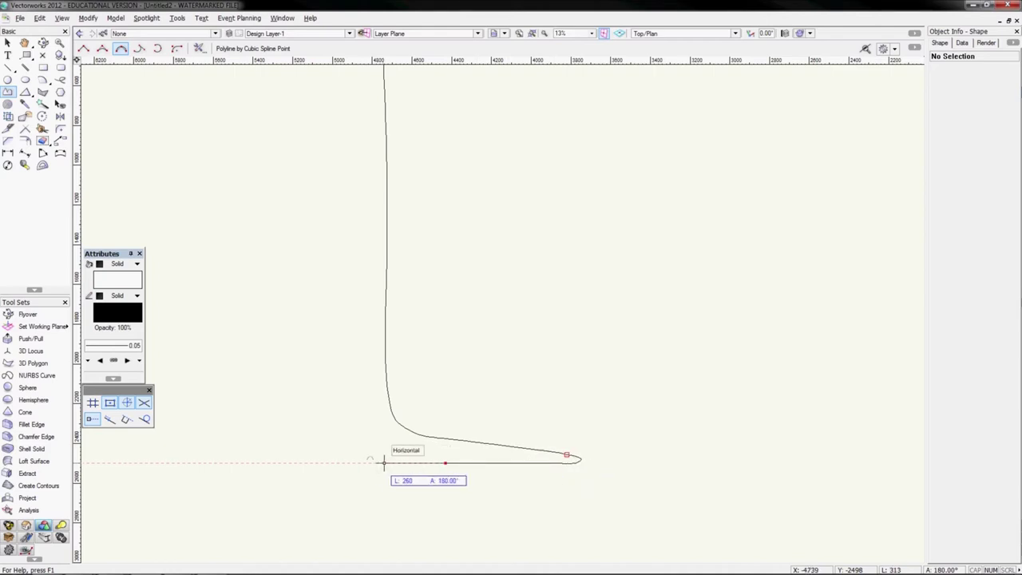
{"action": "left_click", "coordinate": [357, 462]}
Switch to corner points and close the profile with straight edges up the centre axis and across the rim, about 1306 by 4642 mm overall.
{"action": "scroll", "coordinate": [358, 462], "scroll_direction": "down", "scroll_amount": 3}
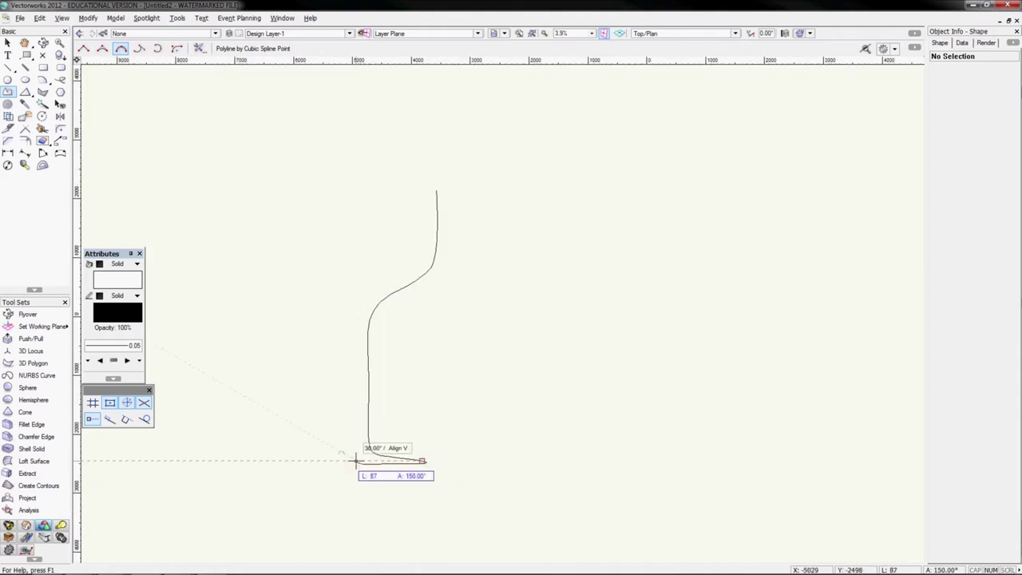
{"action": "key", "text": "u"}
{"action": "key", "text": "u"}
{"action": "key", "text": "u"}
{"action": "key", "text": "u"}
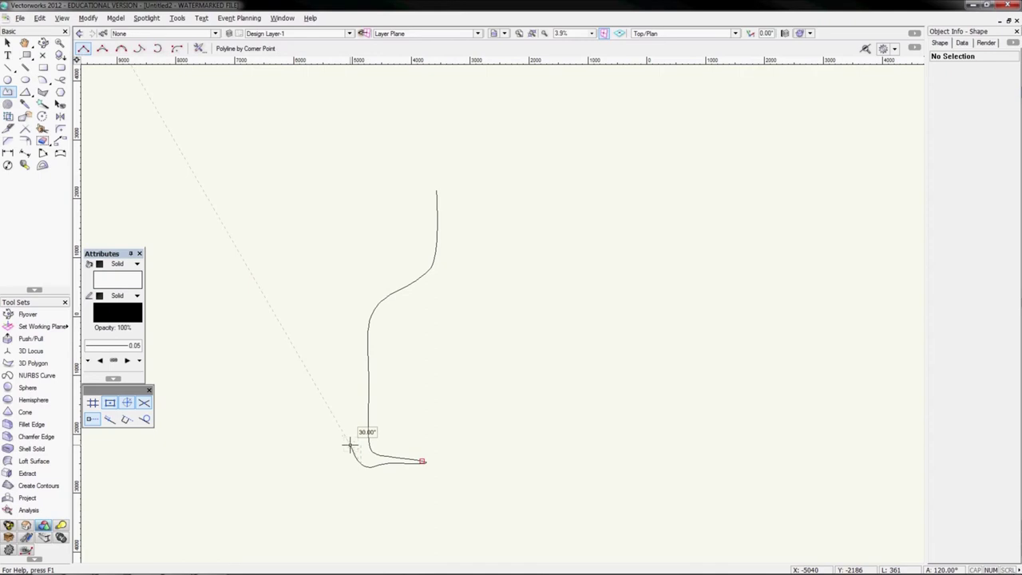
{"action": "scroll", "coordinate": [369, 440], "scroll_direction": "up", "scroll_amount": 3}
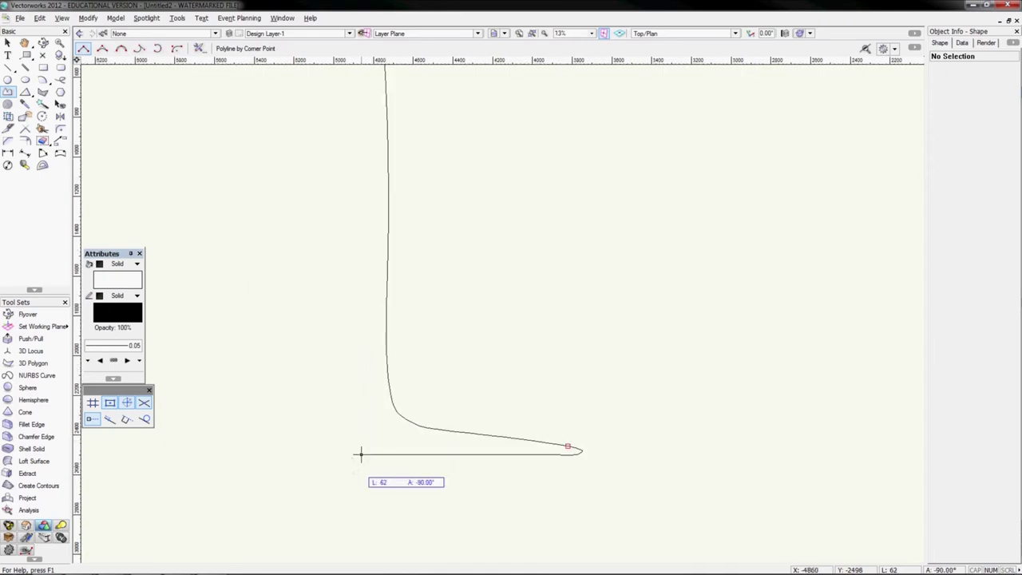
{"action": "left_click", "coordinate": [361, 455]}
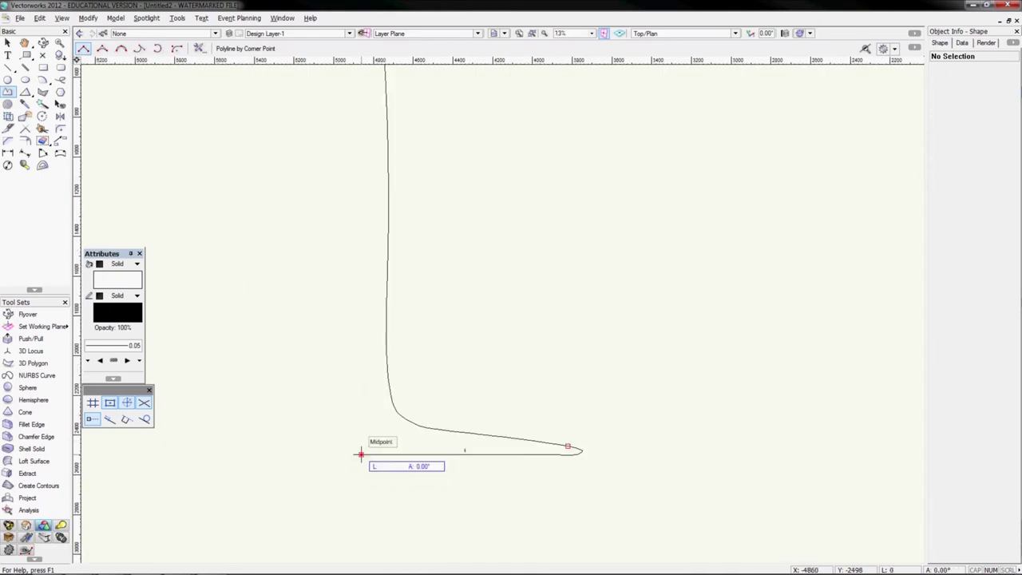
{"action": "scroll", "coordinate": [356, 364], "scroll_direction": "down", "scroll_amount": 4}
{"action": "left_click", "coordinate": [354, 363]}
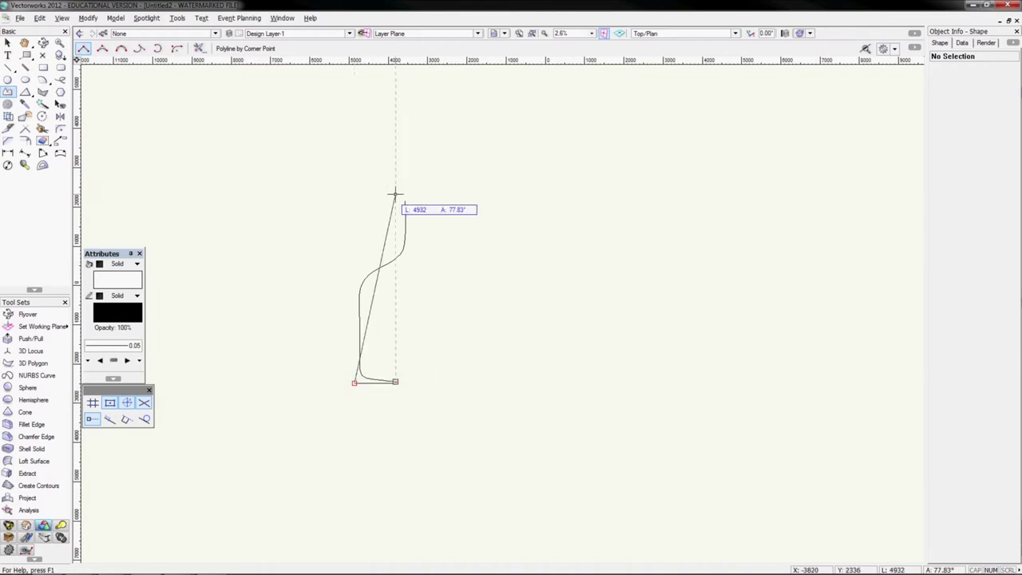
{"action": "left_click", "coordinate": [354, 200]}
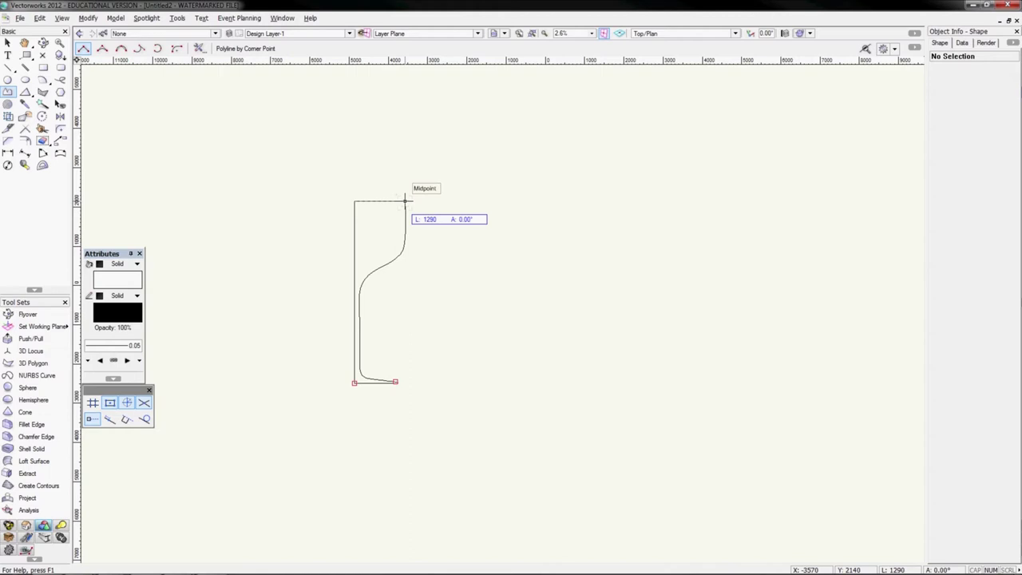
{"action": "left_click", "coordinate": [405, 201]}
Start a second cubic spline polyline on the rim edge, about 49 mm inside the outer corner, and run it down parallel to the bowl's wall.
{"action": "scroll", "coordinate": [330, 201], "scroll_direction": "up", "scroll_amount": 2}
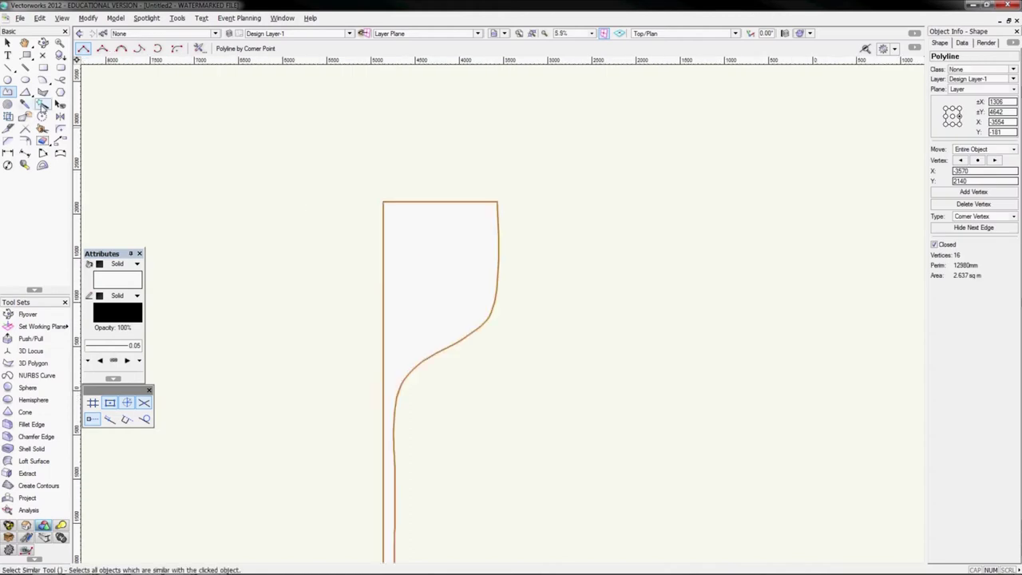
{"action": "left_click", "coordinate": [122, 48]}
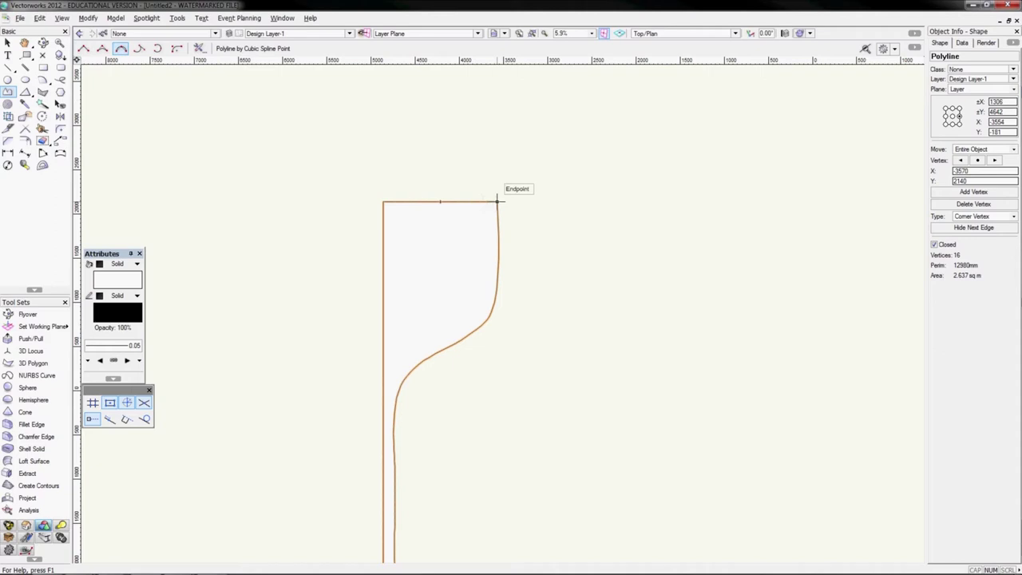
{"action": "scroll", "coordinate": [497, 200], "scroll_direction": "up", "scroll_amount": 3}
{"action": "left_click", "coordinate": [499, 199]}
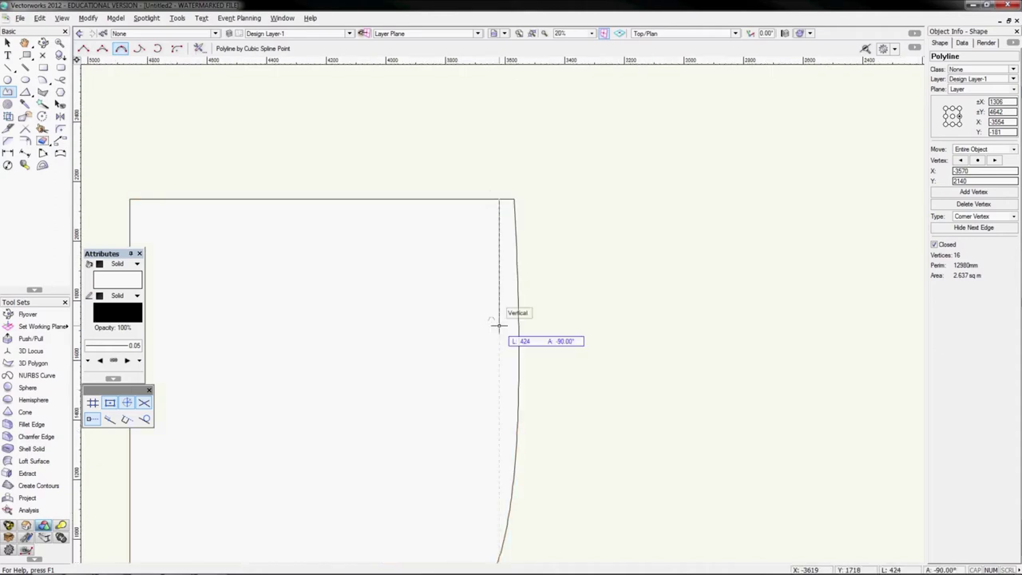
{"action": "scroll", "coordinate": [498, 325], "scroll_direction": "up", "scroll_amount": 3}
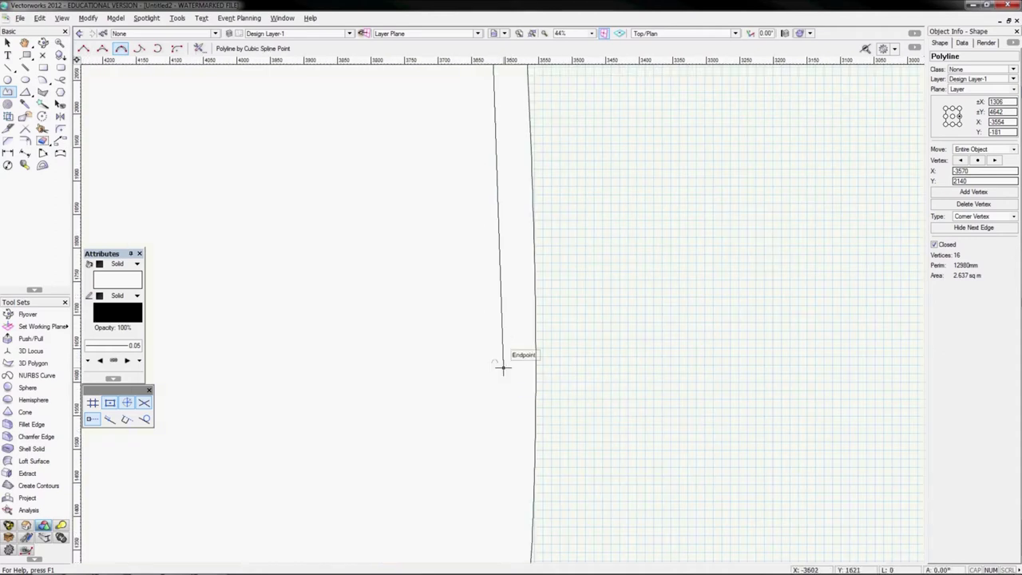
{"action": "scroll", "coordinate": [477, 403], "scroll_direction": "down", "scroll_amount": 3}
{"action": "scroll", "coordinate": [496, 429], "scroll_direction": "up", "scroll_amount": 2}
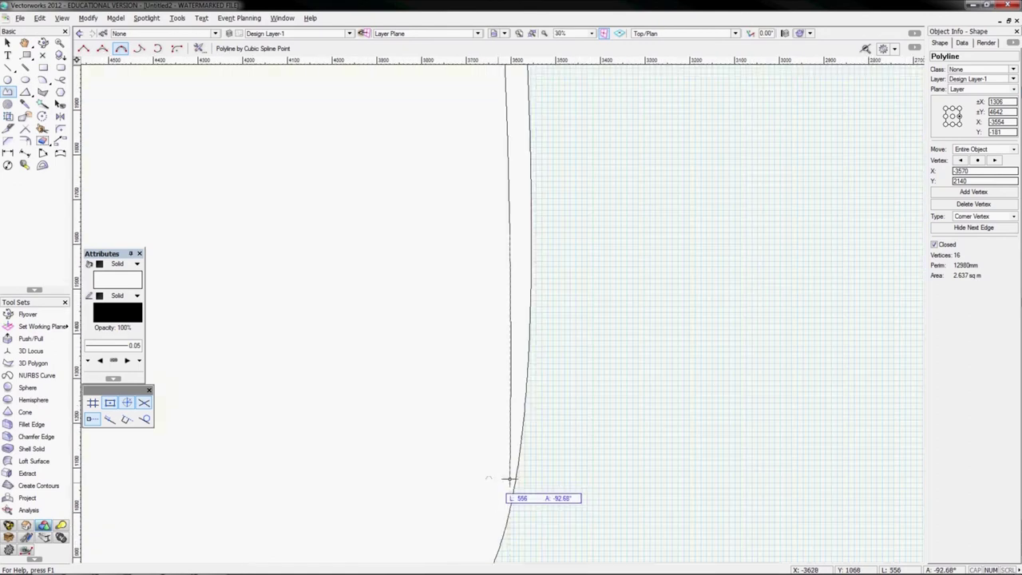
{"action": "scroll", "coordinate": [510, 479], "scroll_direction": "down", "scroll_amount": 2}
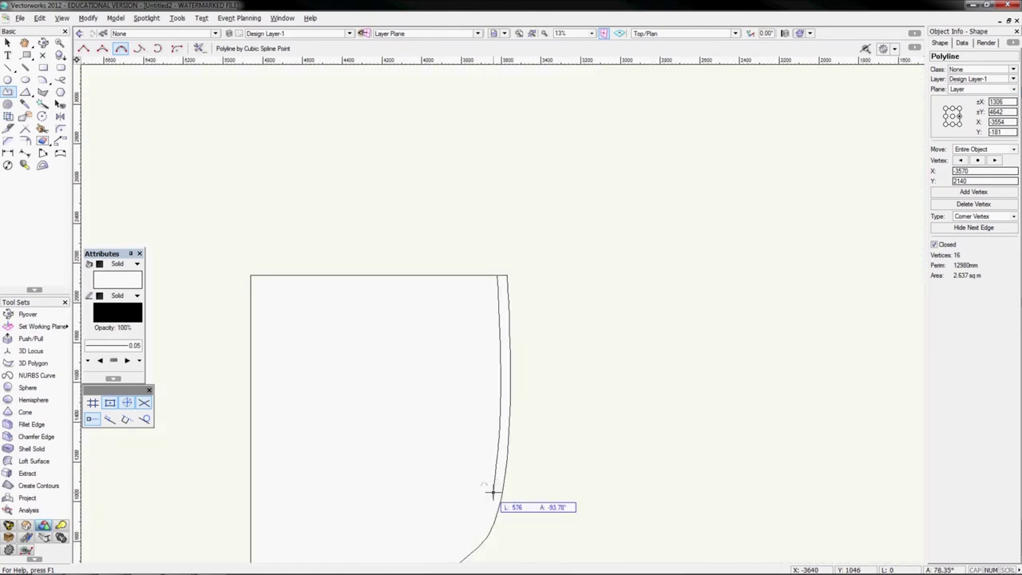
{"action": "middle_click_drag", "start_coordinate": [492, 492], "coordinate": [498, 285]}
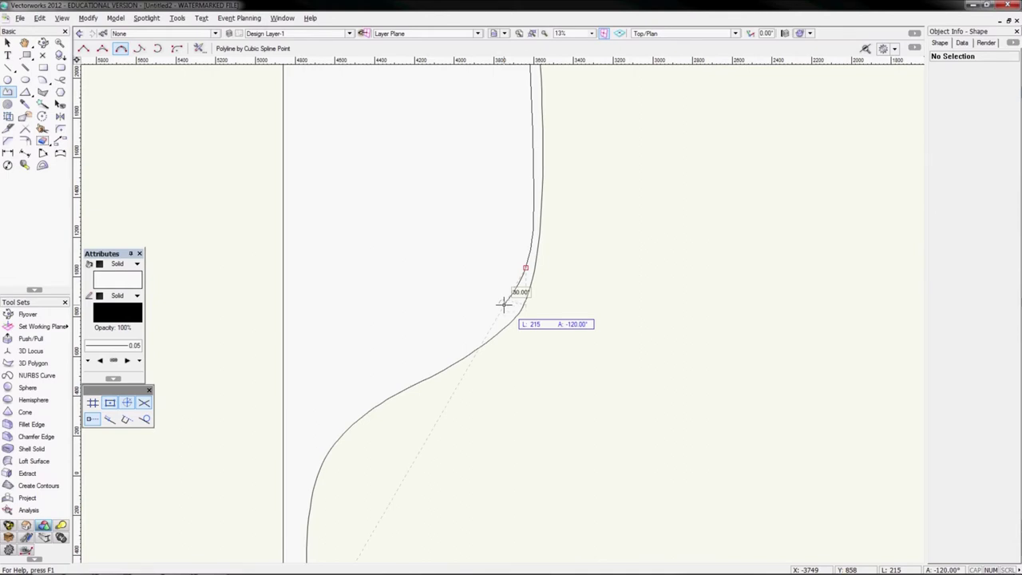
{"action": "scroll", "coordinate": [508, 303], "scroll_direction": "up", "scroll_amount": 4}
{"action": "scroll", "coordinate": [512, 303], "scroll_direction": "down", "scroll_amount": 2}
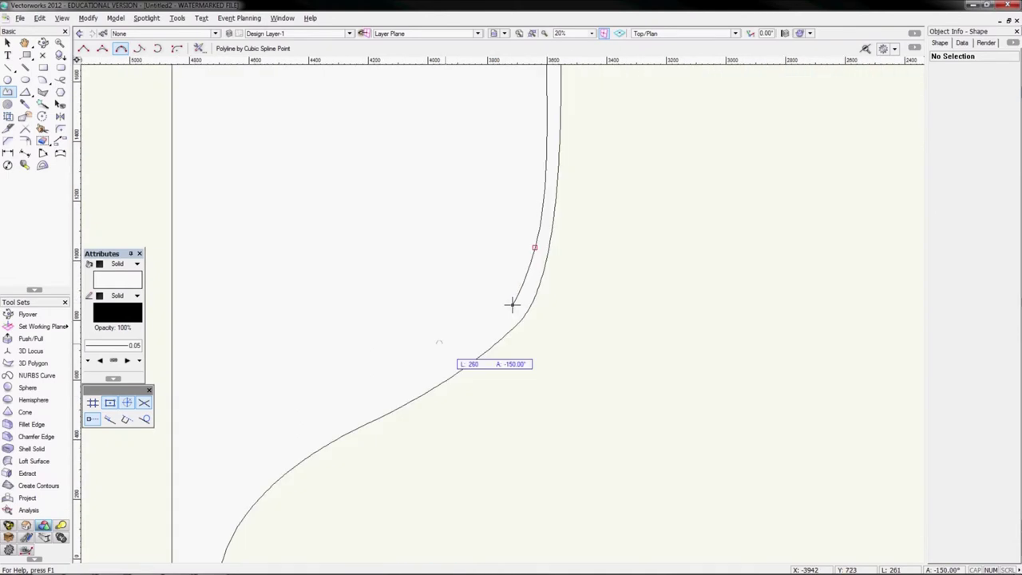
{"action": "scroll", "coordinate": [452, 356], "scroll_direction": "up", "scroll_amount": 1}
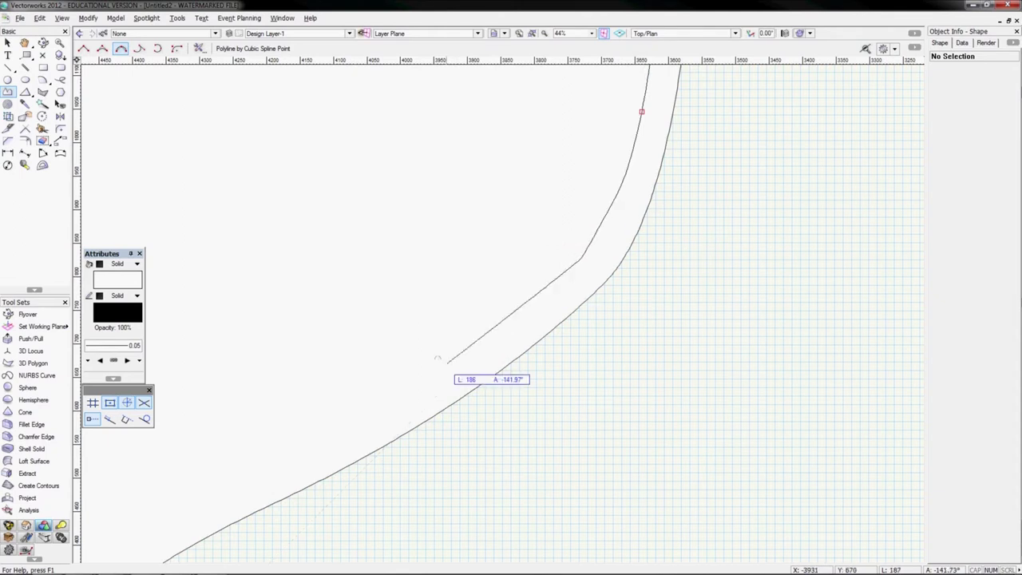
Continue the inner curve parallel to the bowl's sloping underside and level it out horizontally just past the centre axis.
{"action": "left_click", "coordinate": [437, 358]}
{"action": "left_click", "coordinate": [313, 447]}
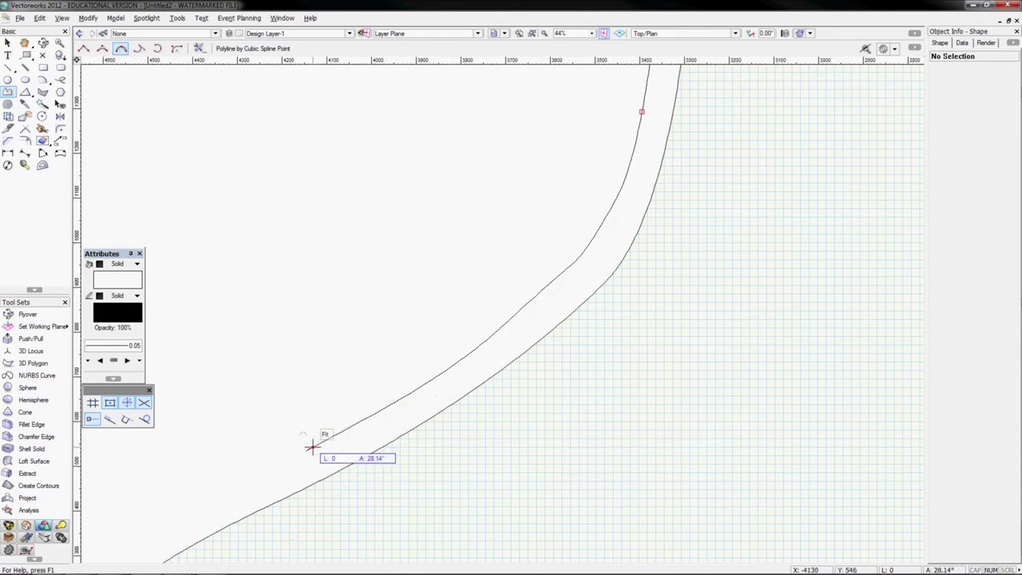
{"action": "scroll", "coordinate": [310, 447], "scroll_direction": "down", "scroll_amount": 2}
{"action": "middle_click_drag", "start_coordinate": [285, 463], "coordinate": [559, 331]}
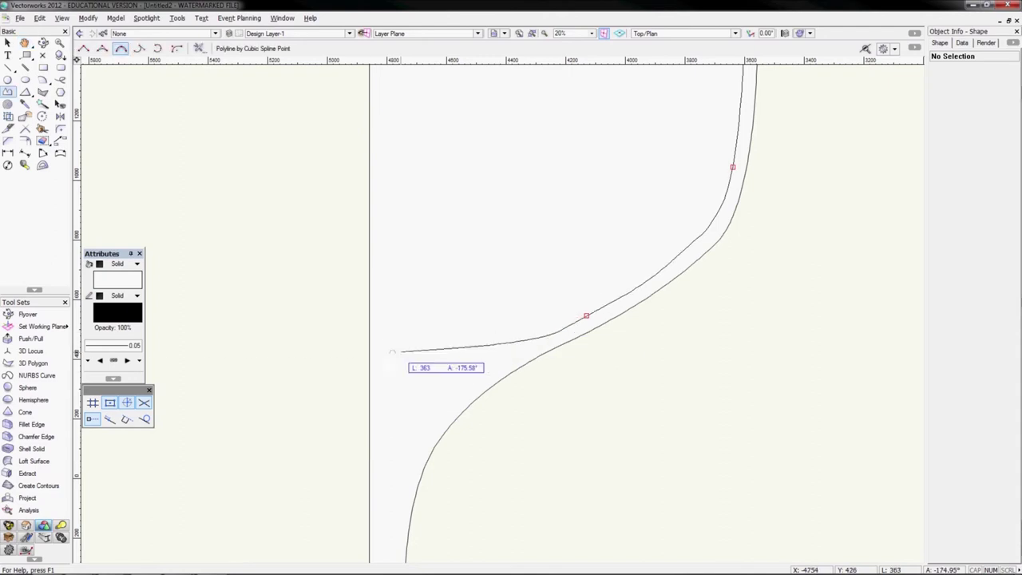
{"action": "left_click", "coordinate": [398, 359]}
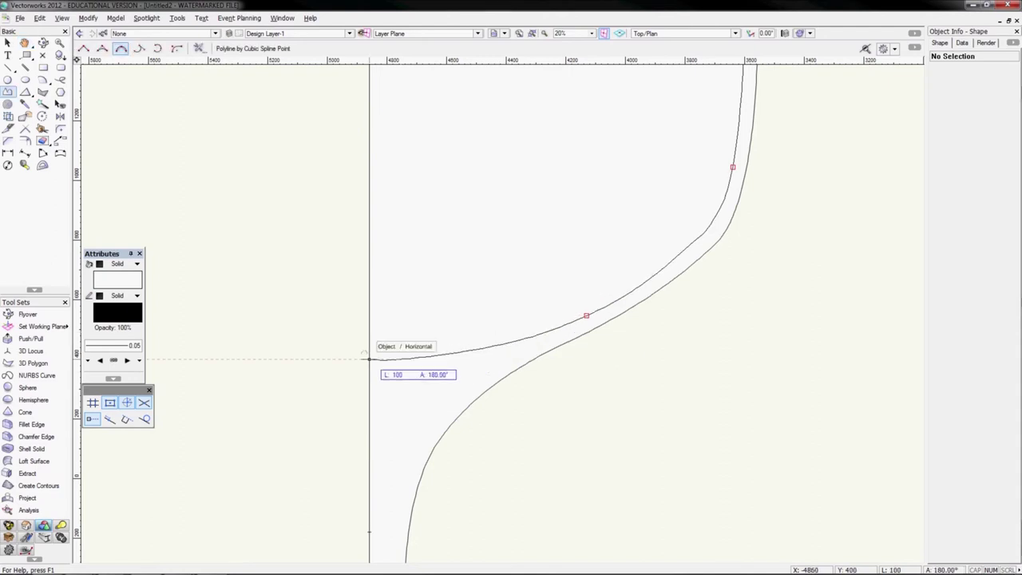
{"action": "left_click", "coordinate": [326, 358]}
Loop the inner polyline around outside the profile and above the rim, closing it at its start point, about 1702 by 2710 mm overall.
{"action": "scroll", "coordinate": [326, 359], "scroll_direction": "down", "scroll_amount": 3}
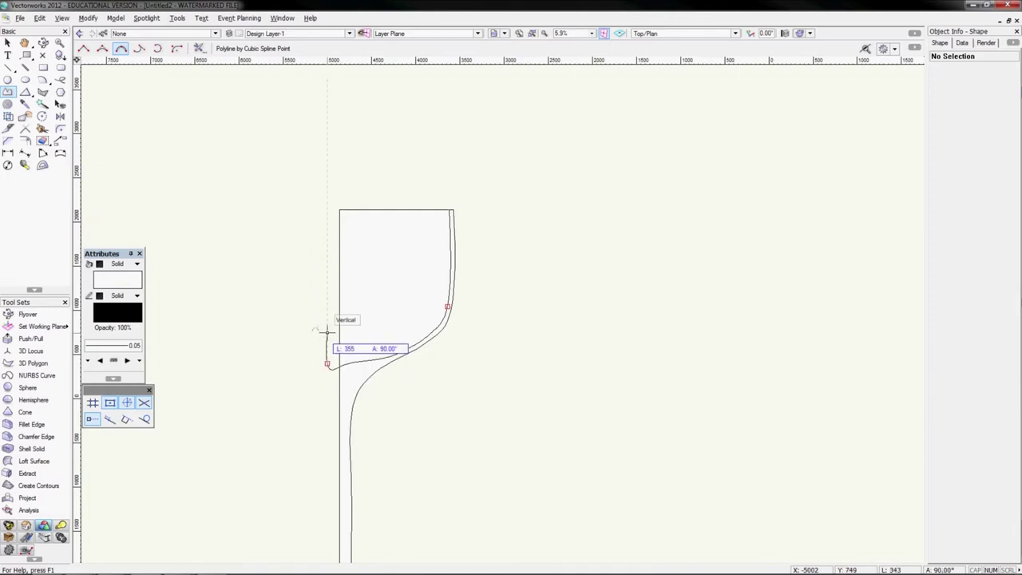
{"action": "left_click", "coordinate": [313, 352]}
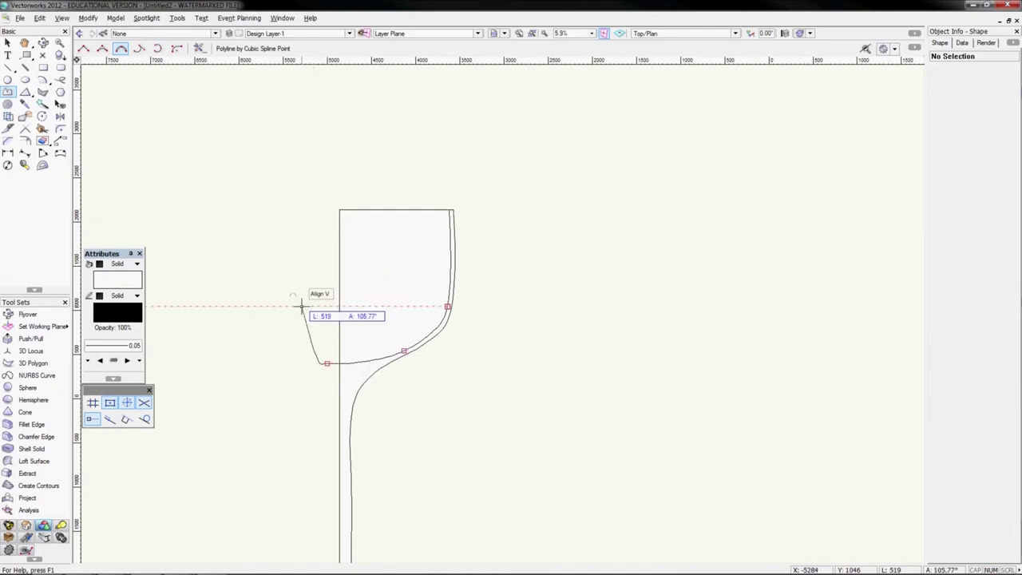
{"action": "left_click", "coordinate": [302, 247]}
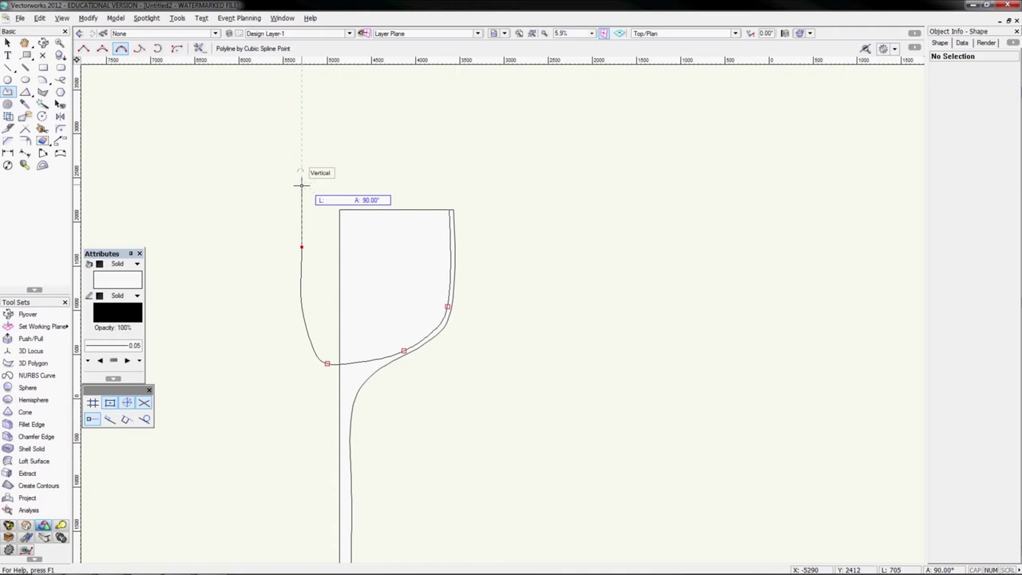
{"action": "left_click", "coordinate": [359, 127]}
{"action": "left_click", "coordinate": [447, 150]}
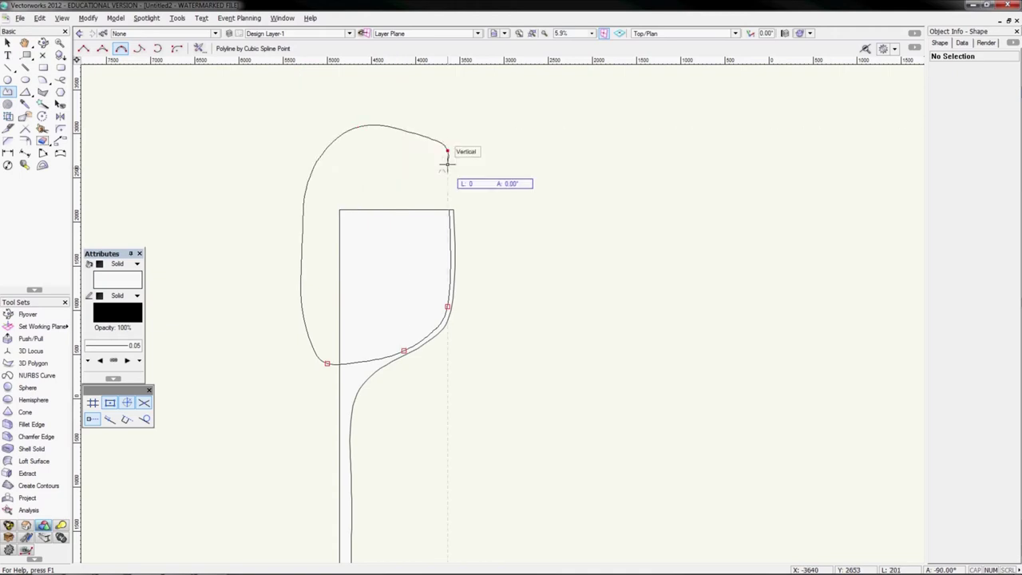
{"action": "left_click", "coordinate": [449, 210]}
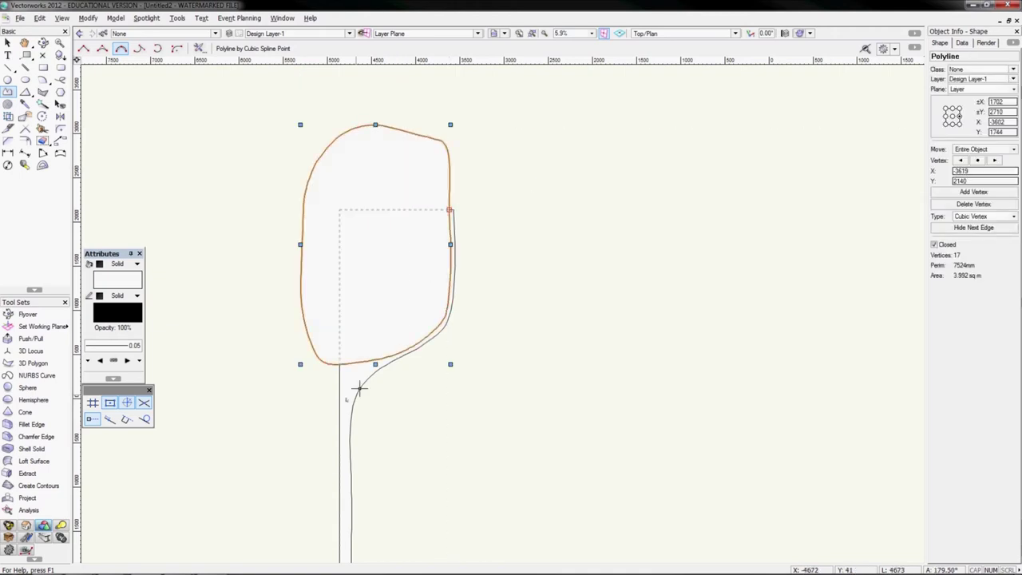
Clip the goblet profile with the overlapping closed shape to hollow out the bowl, and delete the cutting shape.
{"action": "key", "text": "x"}
{"action": "right_click", "coordinate": [354, 406]}
{"action": "left_click", "coordinate": [481, 365]}
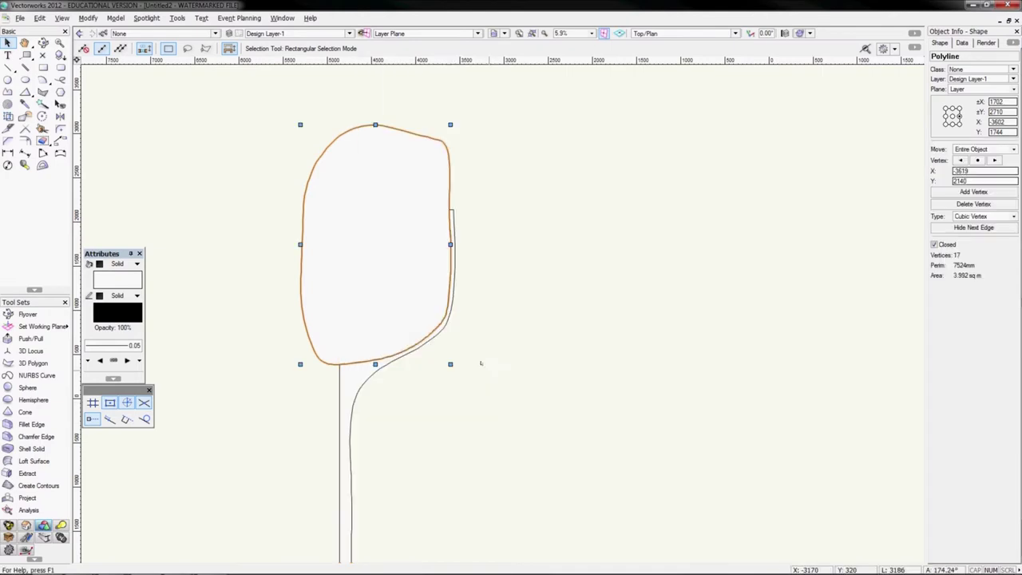
{"action": "key", "text": "Delete"}
Sweep the hollowed goblet profile through a 360° arc angle with height 4645, radius 1354, 5.63° segment angle and pitch 0.
{"action": "scroll", "coordinate": [481, 363], "scroll_direction": "down", "scroll_amount": 2}
{"action": "scroll", "coordinate": [482, 339], "scroll_direction": "up", "scroll_amount": 2}
{"action": "scroll", "coordinate": [482, 349], "scroll_direction": "down", "scroll_amount": 2}
{"action": "middle_click_drag", "start_coordinate": [482, 352], "coordinate": [481, 332]}
{"action": "left_click_drag", "start_coordinate": [389, 227], "coordinate": [574, 503]}
{"action": "left_click", "coordinate": [115, 19]}
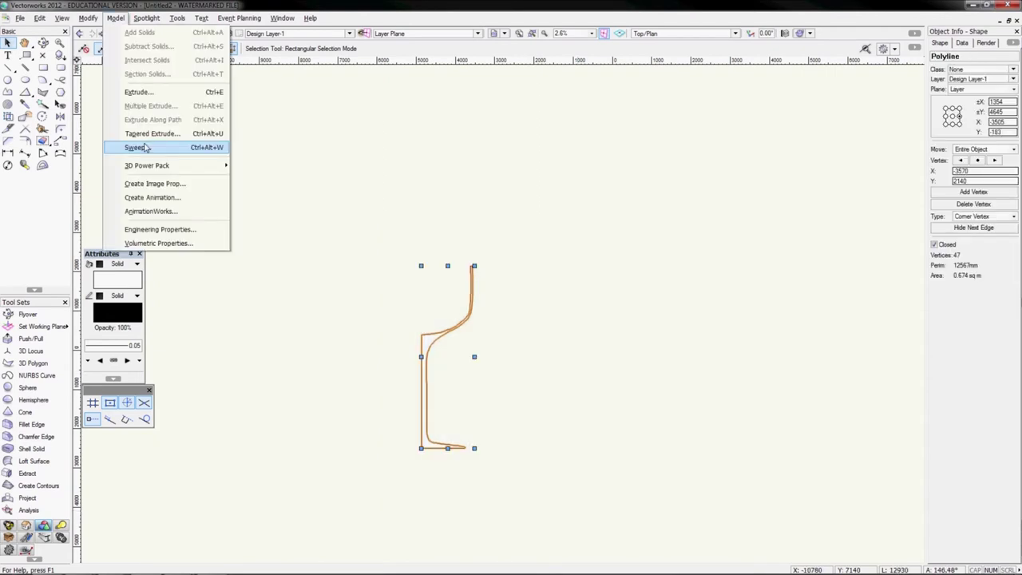
{"action": "left_click", "coordinate": [136, 148]}
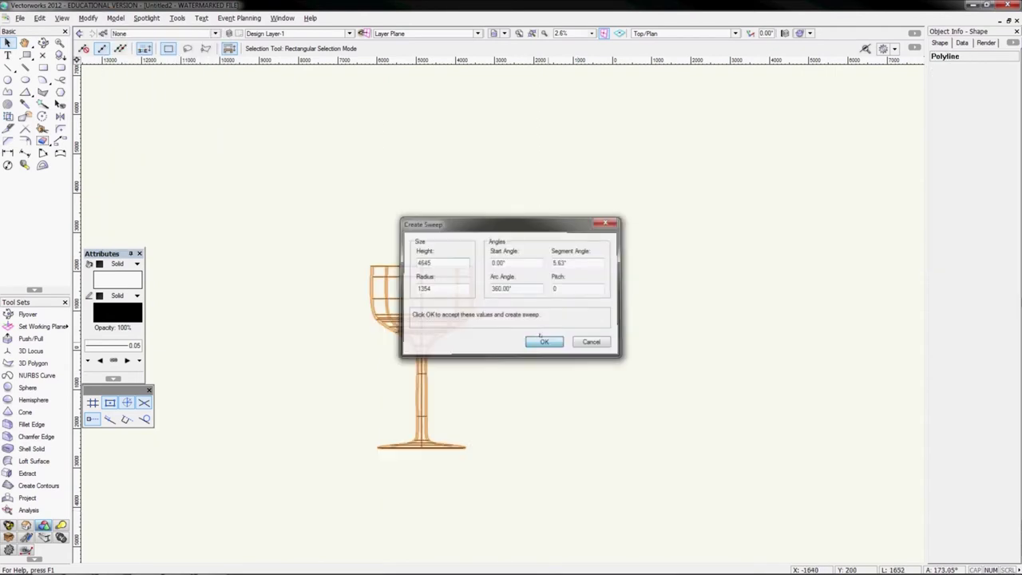
Confirm the goblet sweep and render it shaded in the Right Isometric view.
{"action": "left_click", "coordinate": [541, 338]}
{"action": "key", "text": "KP_3"}
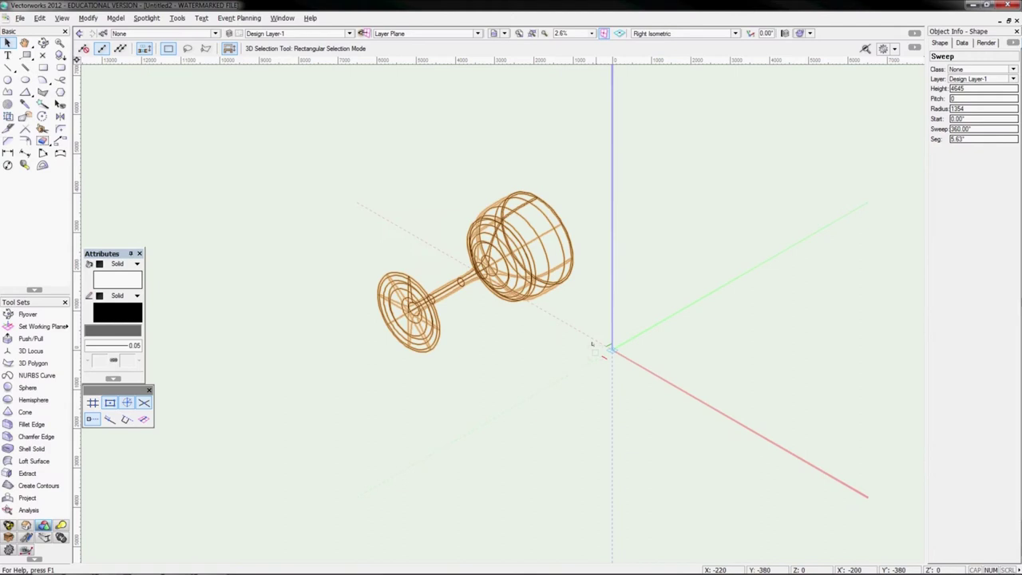
{"action": "key", "text": "ctrl+shift+g"}
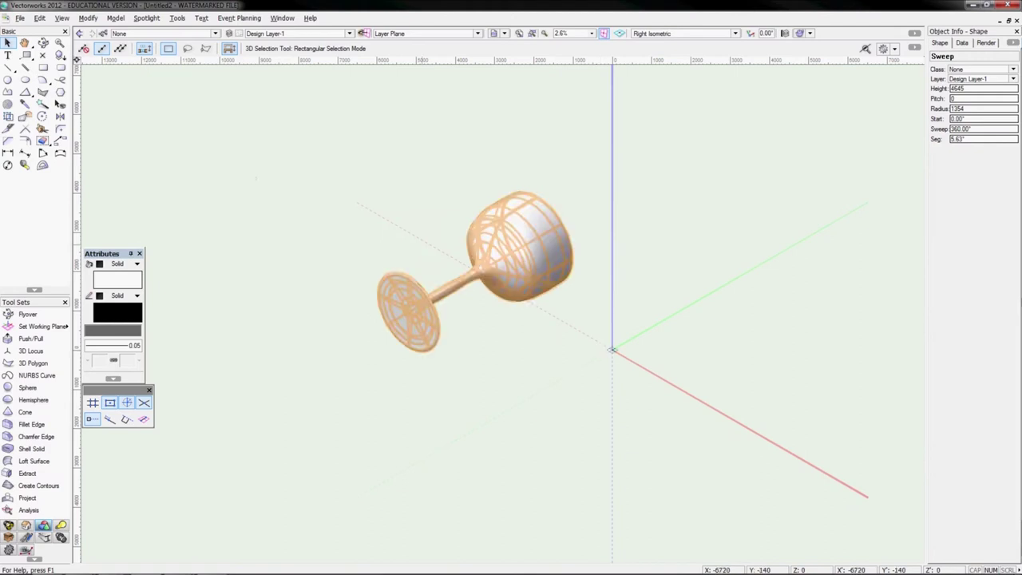
Rotate the goblet 90° counterclockwise in the Right view so it stands upright, and return to Right Isometric.
{"action": "key", "text": "KP_6"}
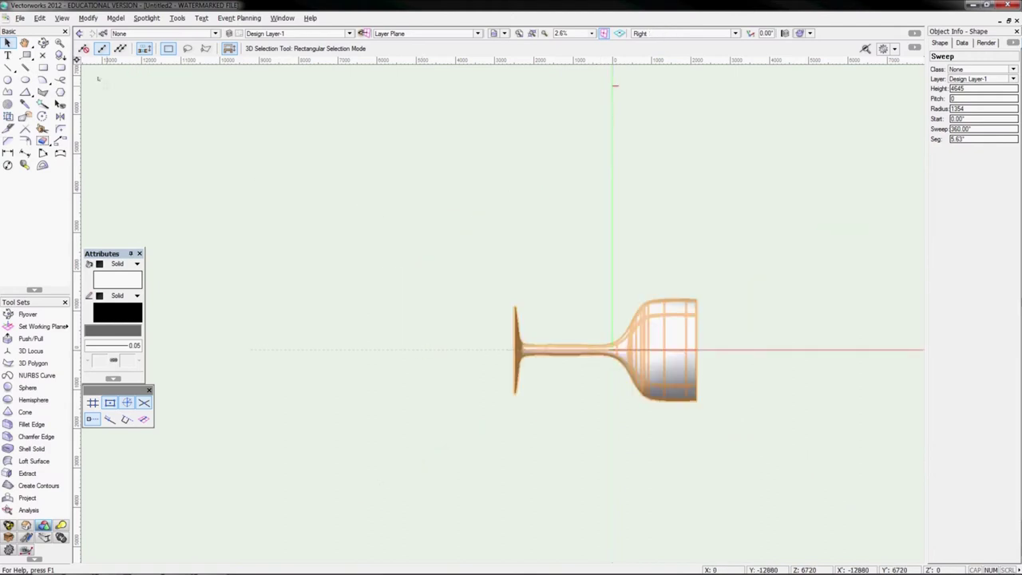
{"action": "key", "text": "ctrl+l"}
{"action": "key", "text": "KP_3"}
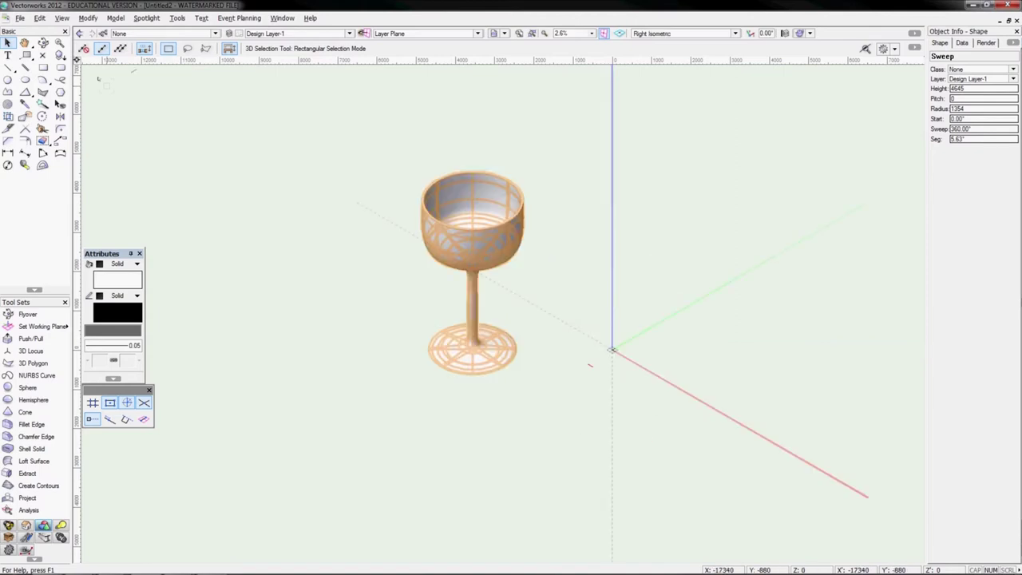
{"action": "middle_click_drag", "start_coordinate": [157, 123], "coordinate": [190, 158]}
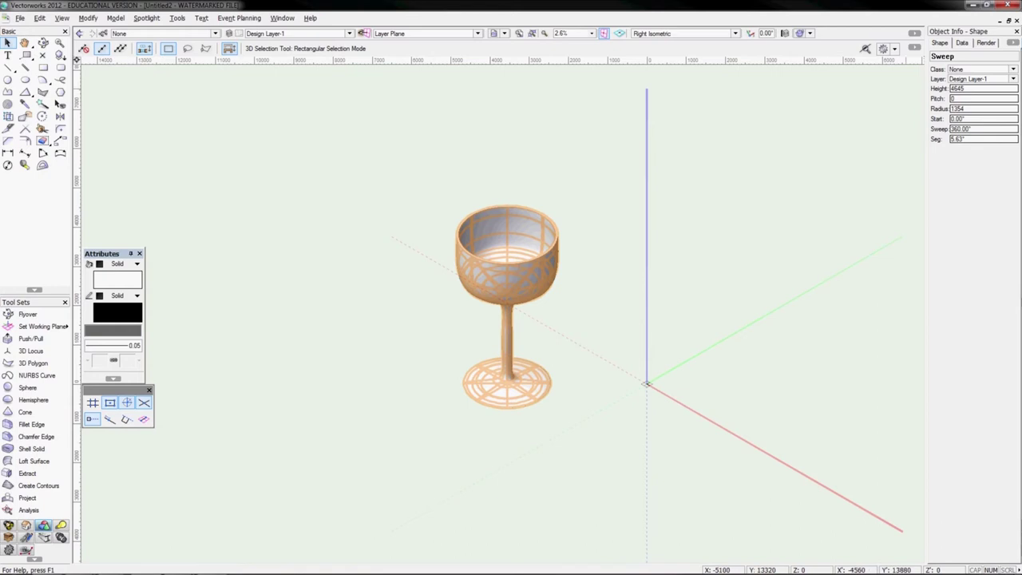
Apply the Glass Clear texture to the whole goblet and clear the selection.
{"action": "left_click", "coordinate": [989, 42]}
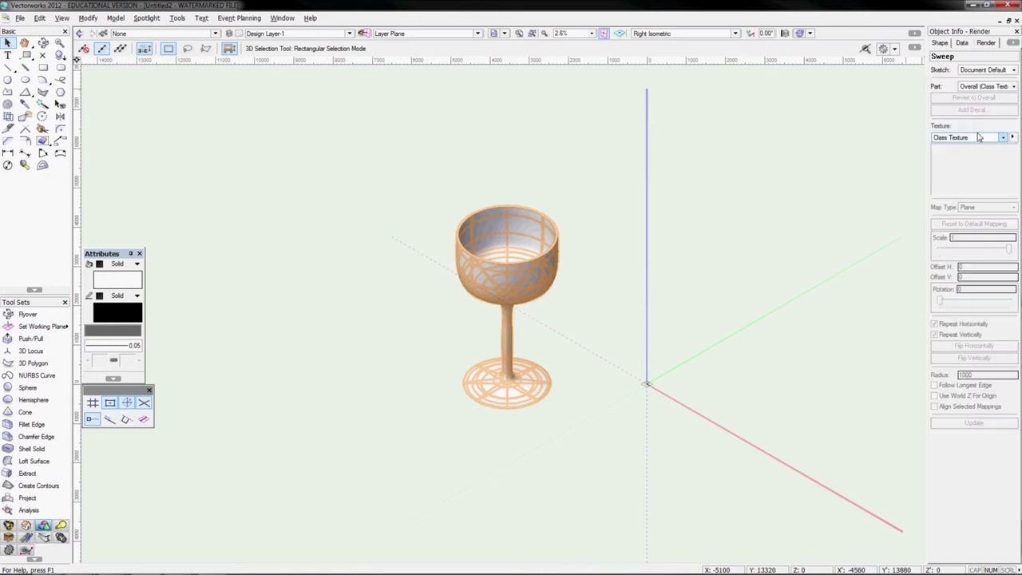
{"action": "left_click", "coordinate": [980, 137]}
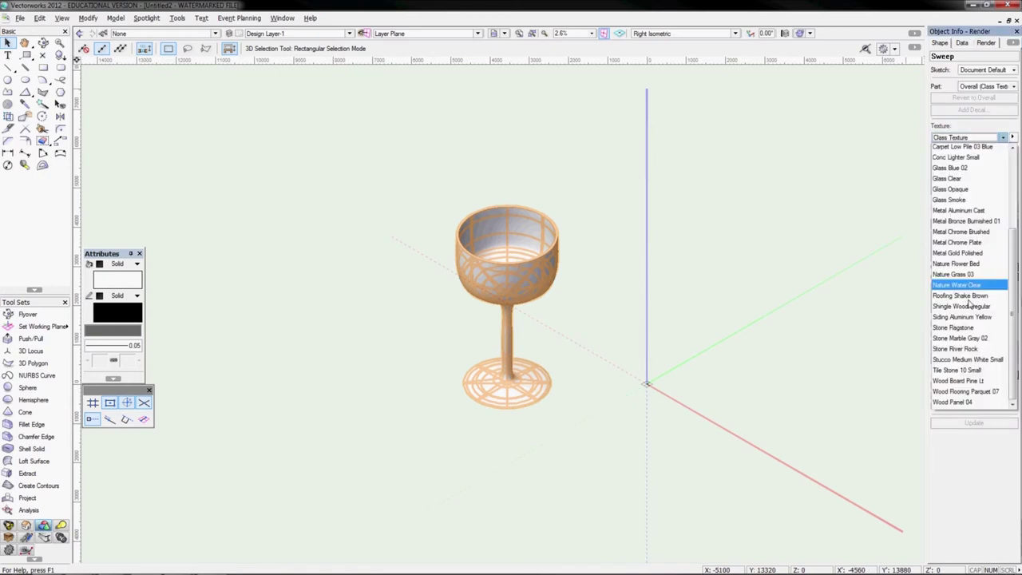
{"action": "scroll", "coordinate": [972, 291], "scroll_direction": "down", "scroll_amount": 1}
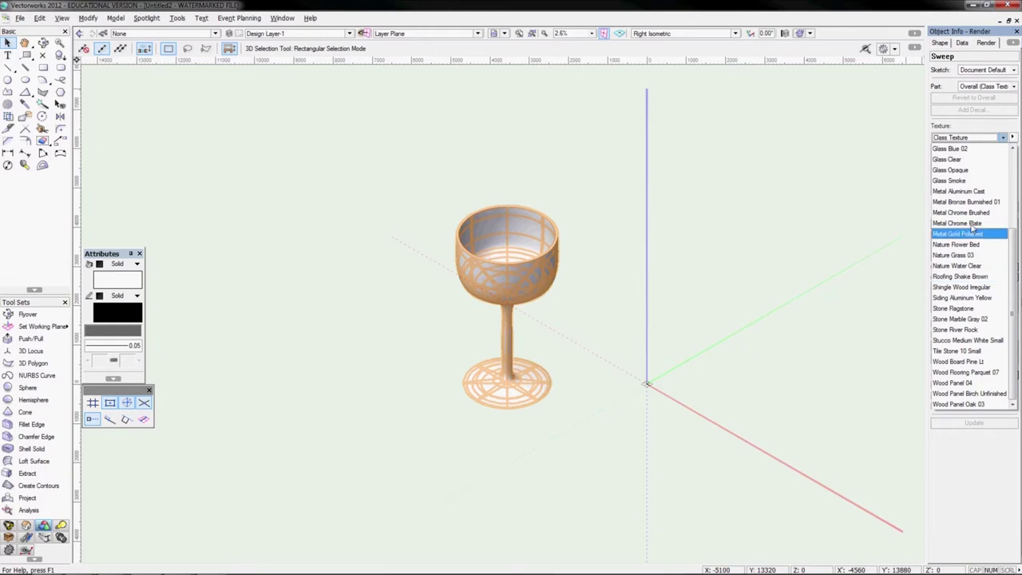
{"action": "left_click", "coordinate": [961, 173]}
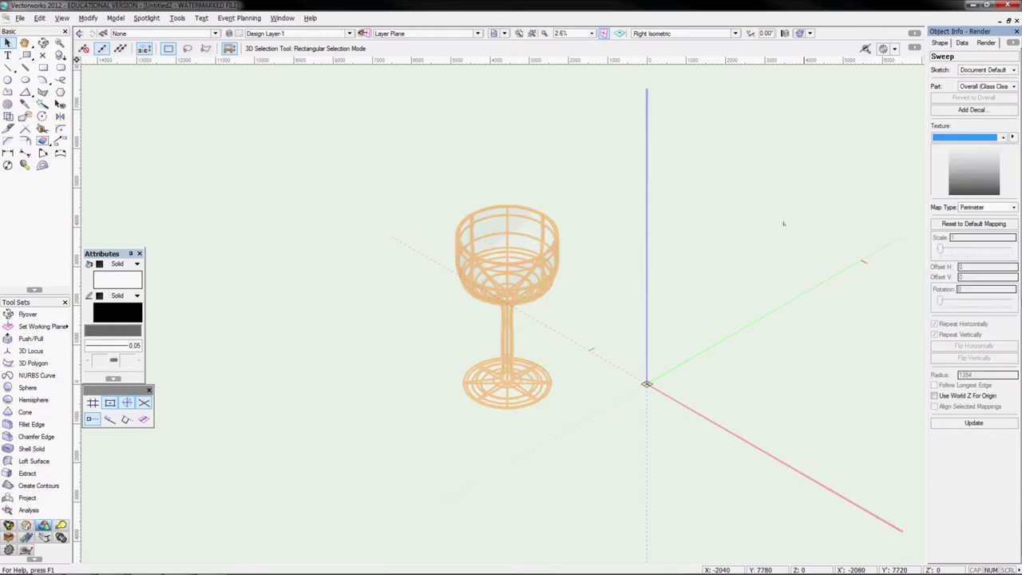
{"action": "left_click", "coordinate": [686, 269]}
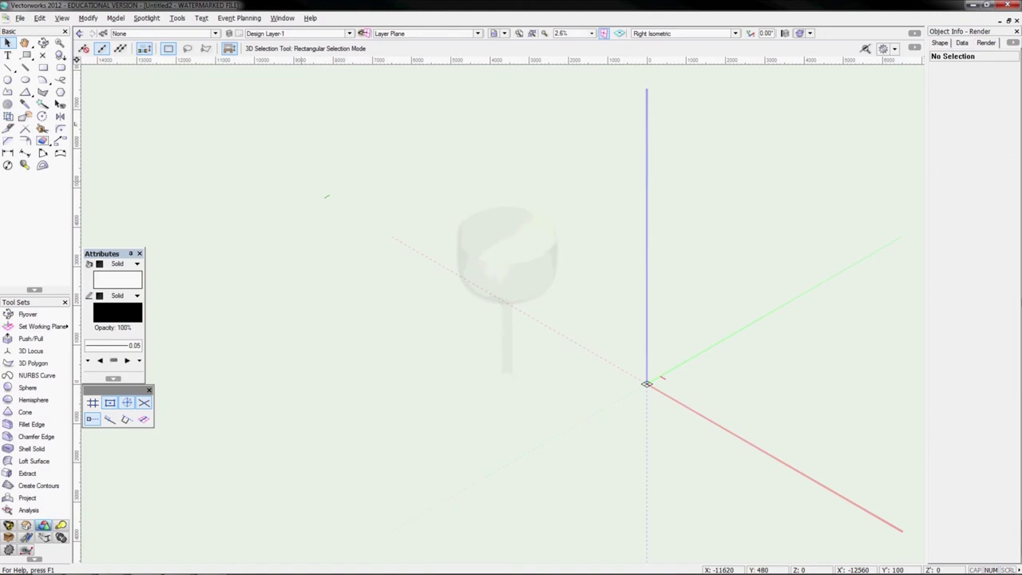
Draw a rectangle about 13000 wide around the goblet in Top/Plan view and stretch its lower edge further down.
{"action": "key", "text": "4"}
{"action": "key", "text": "F5"}
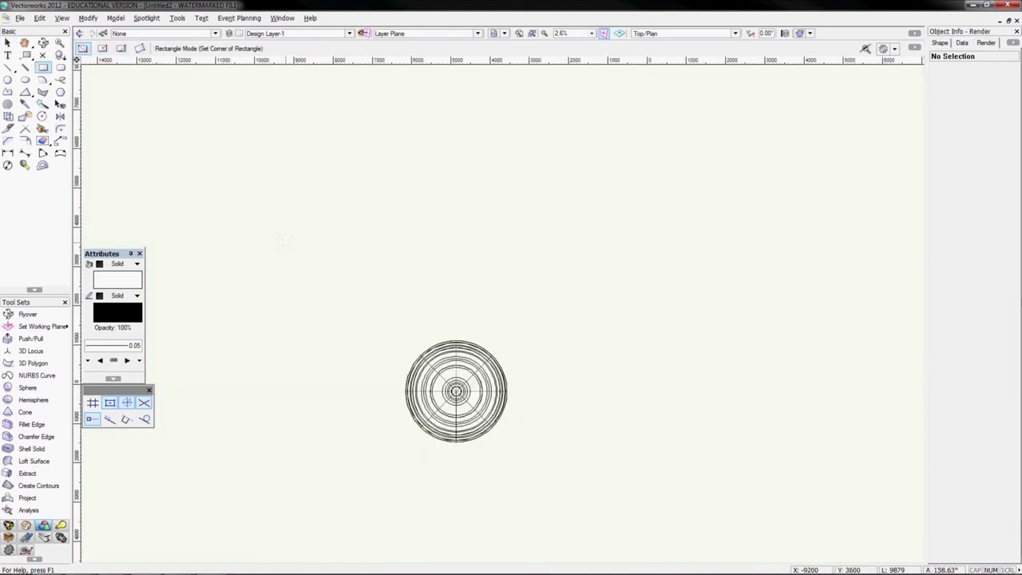
{"action": "left_click", "coordinate": [215, 167]}
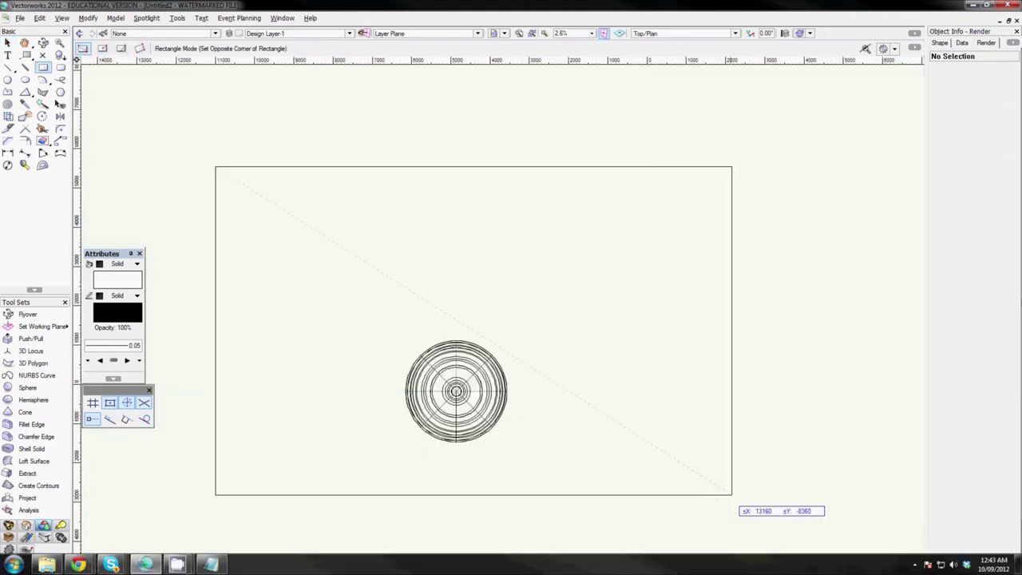
{"action": "left_click", "coordinate": [723, 516]}
{"action": "middle_click_drag", "start_coordinate": [676, 468], "coordinate": [673, 315]}
{"action": "left_click_drag", "start_coordinate": [467, 363], "coordinate": [467, 503]}
Fill the rectangle with solid black and render the scene in the Right Isometric view.
{"action": "left_click", "coordinate": [118, 284]}
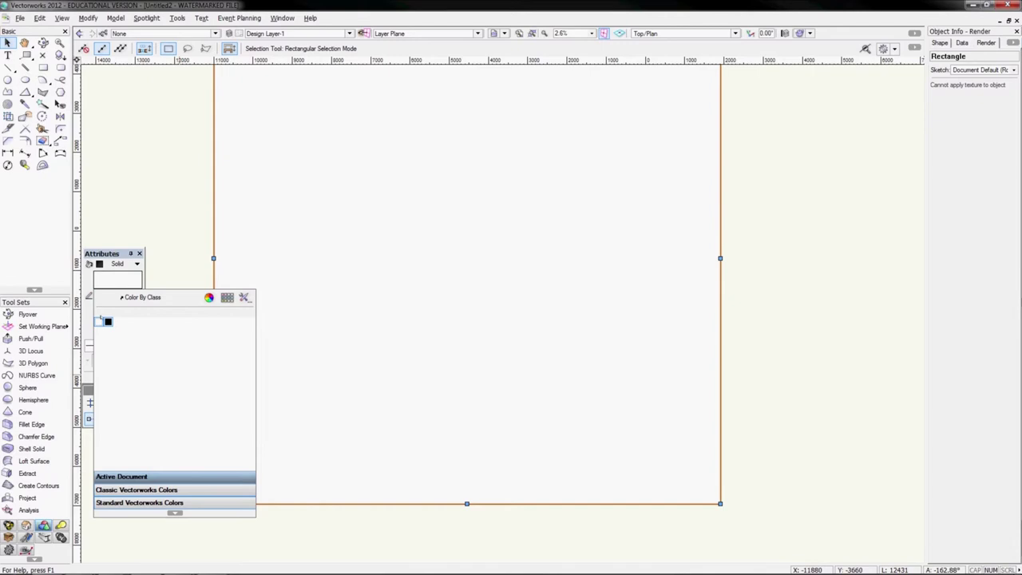
{"action": "left_click", "coordinate": [107, 321]}
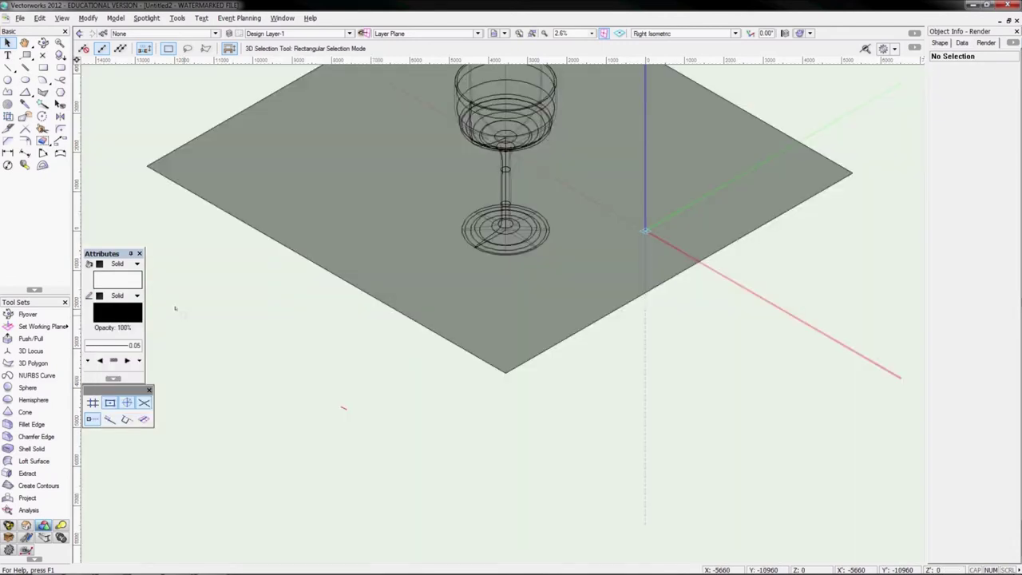
{"action": "key", "text": "ctrl+shift+g"}
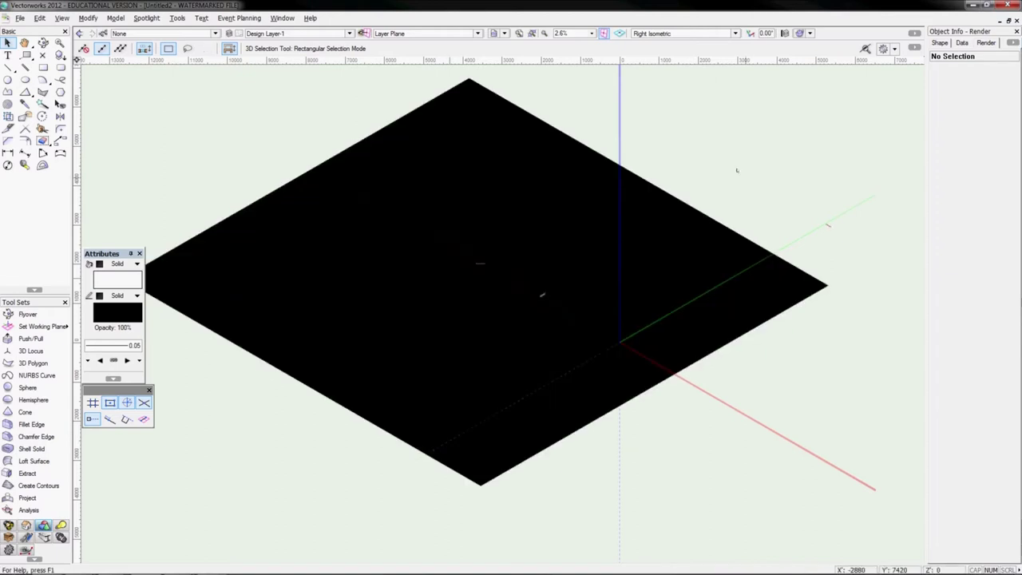
Move the goblet straight up in the Right view until its foot rests on the rectangle, and show it in Right Isometric.
{"action": "key", "text": "KP_2"}
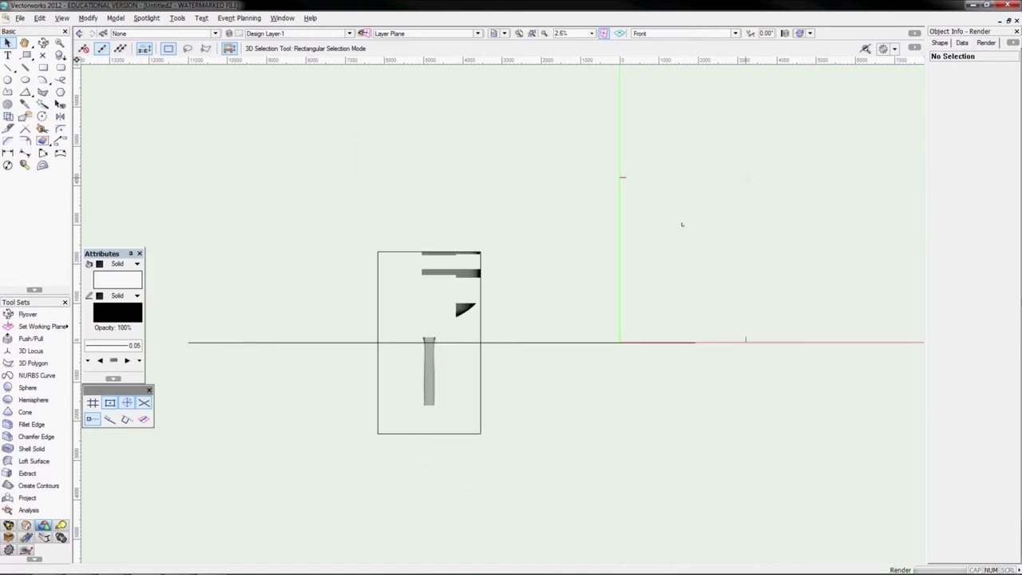
{"action": "key", "text": "KP_6"}
{"action": "key", "text": "KP_2"}
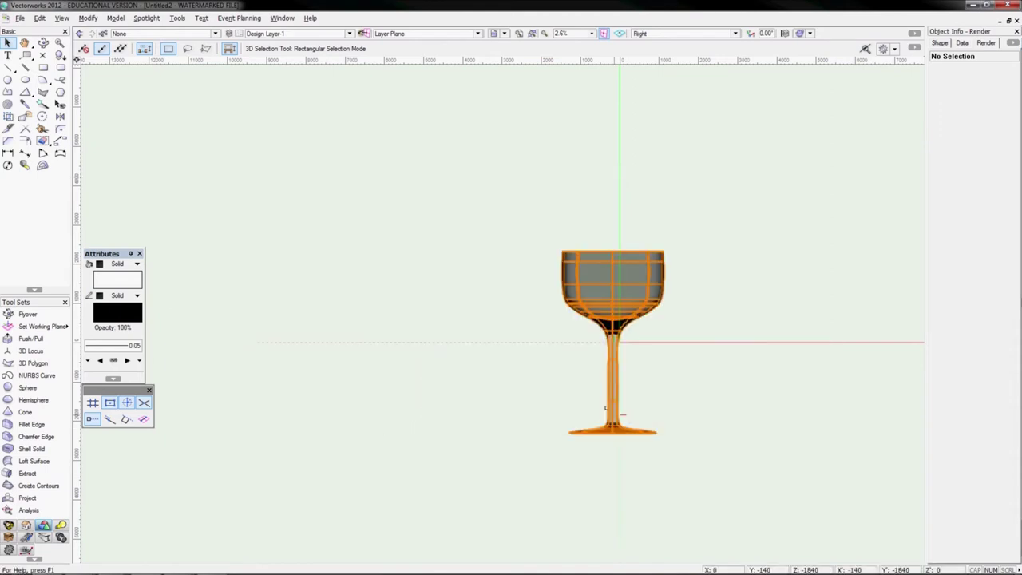
{"action": "left_click_drag", "start_coordinate": [606, 407], "coordinate": [607, 315]}
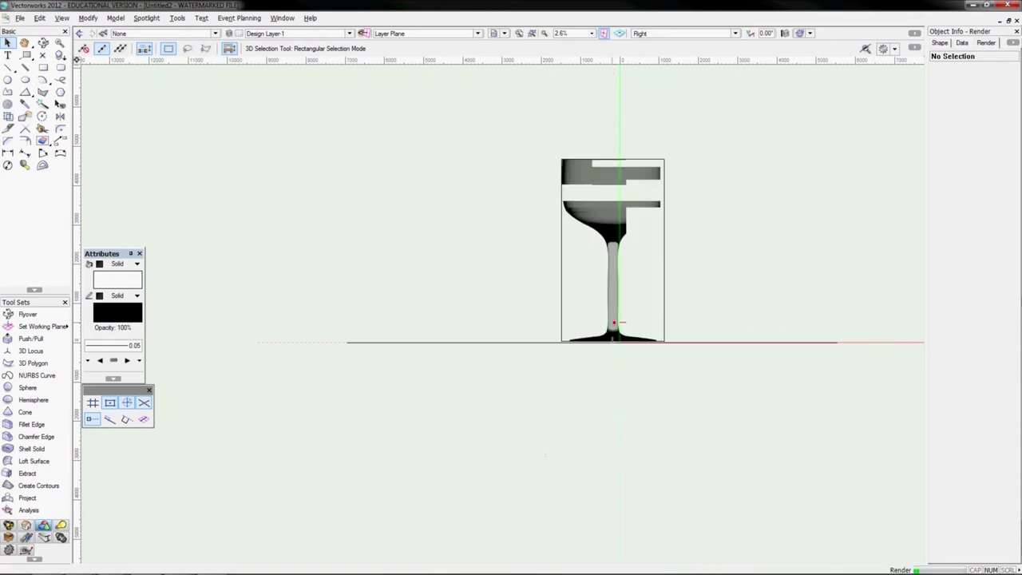
{"action": "key", "text": "KP_3"}
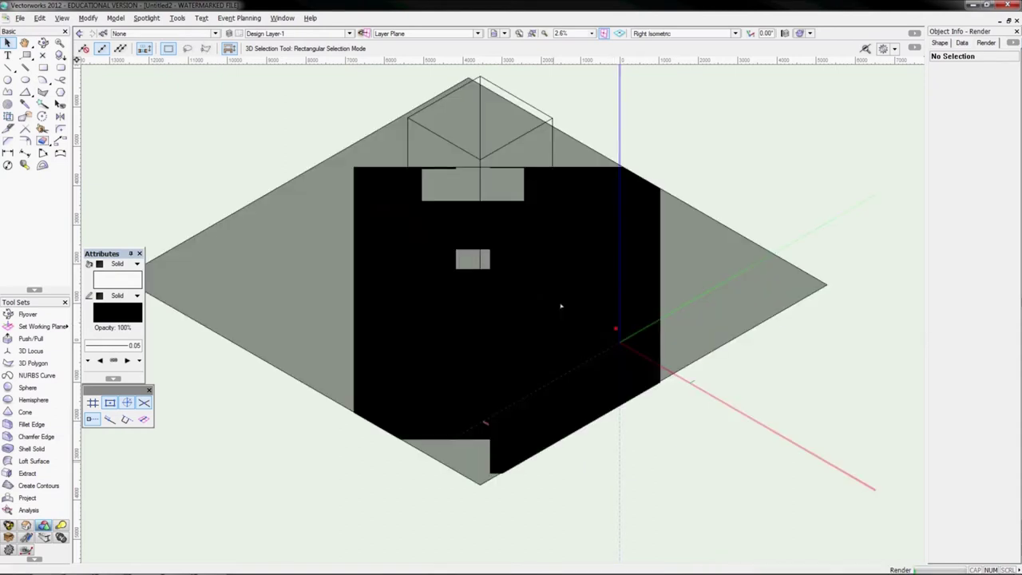
{"action": "middle_click_drag", "start_coordinate": [597, 162], "coordinate": [645, 264]}
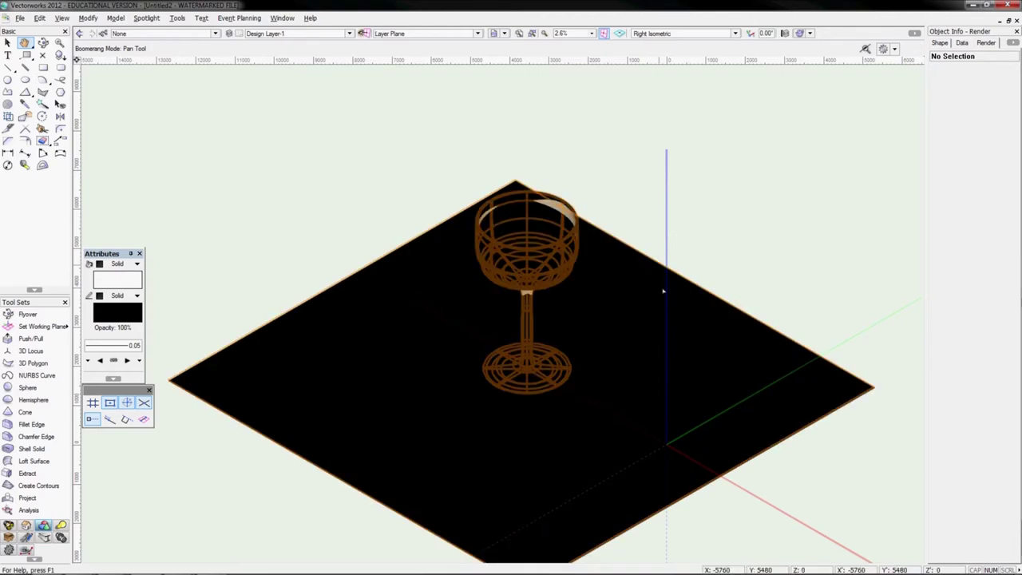
Change the rectangle's fill colour to white and deselect it.
{"action": "left_click", "coordinate": [663, 292]}
{"action": "left_click", "coordinate": [106, 289]}
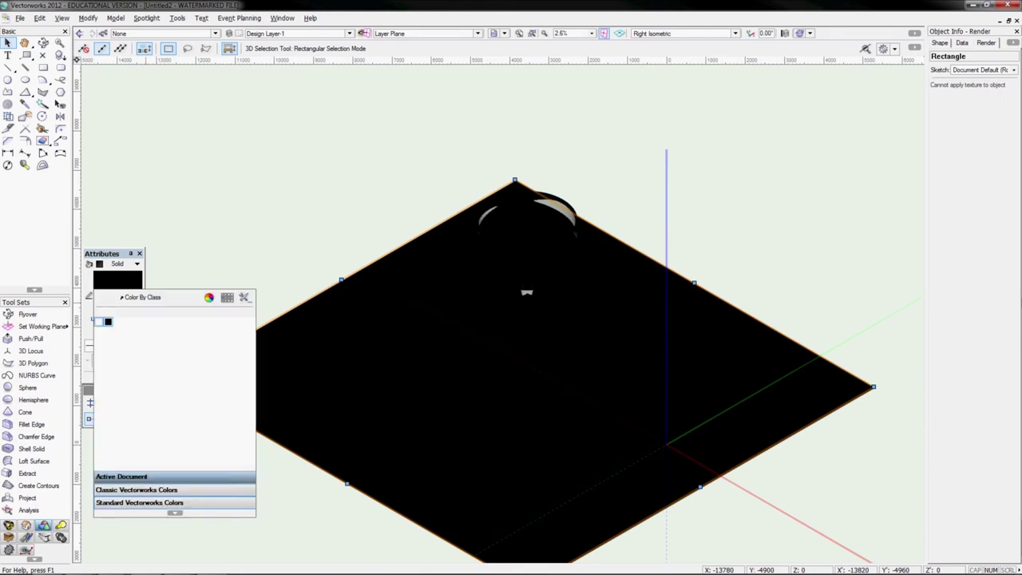
{"action": "left_click", "coordinate": [98, 321]}
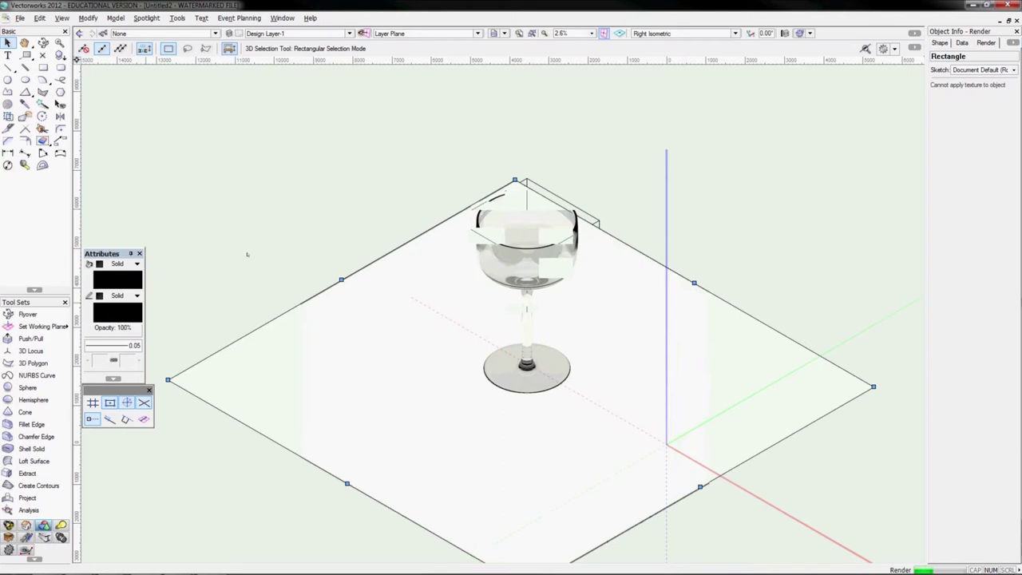
{"action": "left_click", "coordinate": [248, 254]}
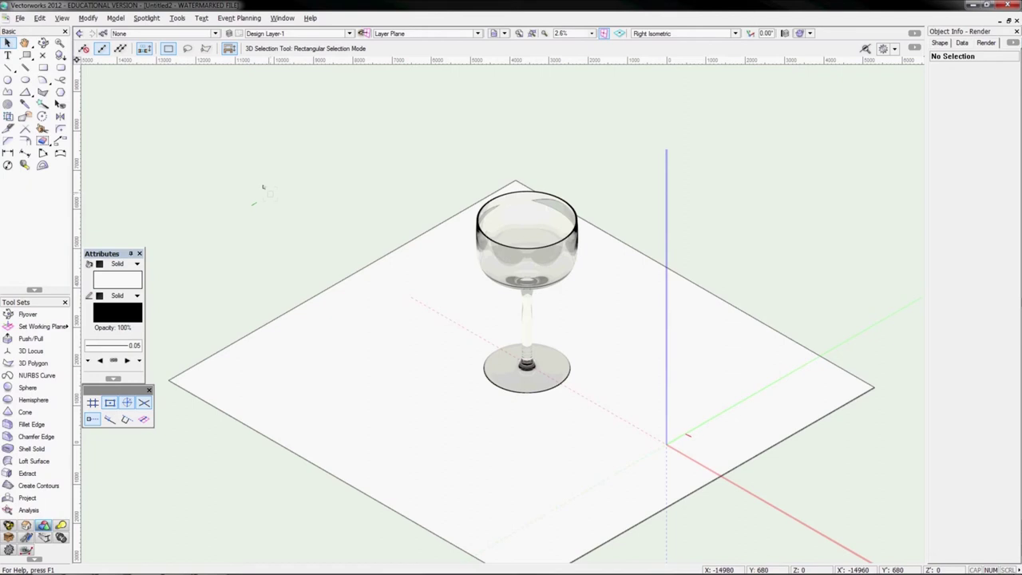
Return to the Top/Plan view and delete the goblet and the rectangle.
{"action": "key", "text": "ctrl+5"}
{"action": "scroll", "coordinate": [294, 163], "scroll_direction": "down", "scroll_amount": 2}
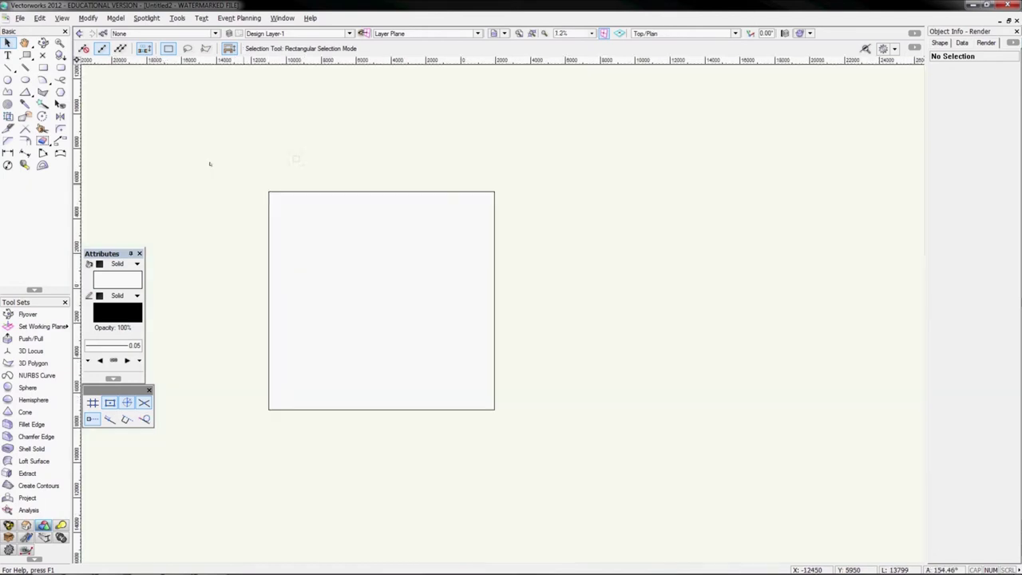
{"action": "left_click", "coordinate": [376, 291]}
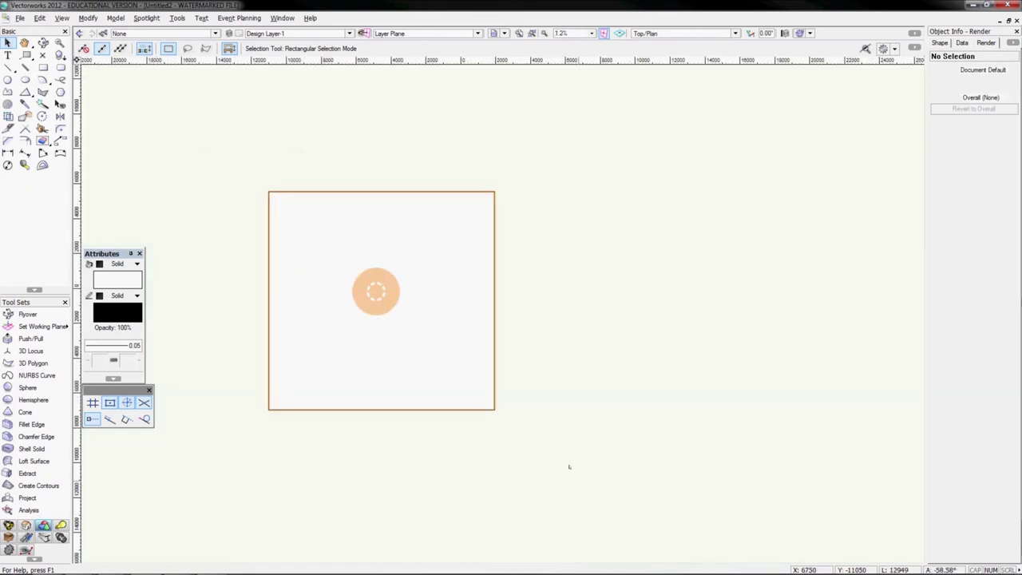
Draw a circle by radius, about 144 in diameter, on the empty design layer.
{"action": "scroll", "coordinate": [341, 286], "scroll_direction": "up", "scroll_amount": 2}
{"action": "scroll", "coordinate": [342, 285], "scroll_direction": "up", "scroll_amount": 3}
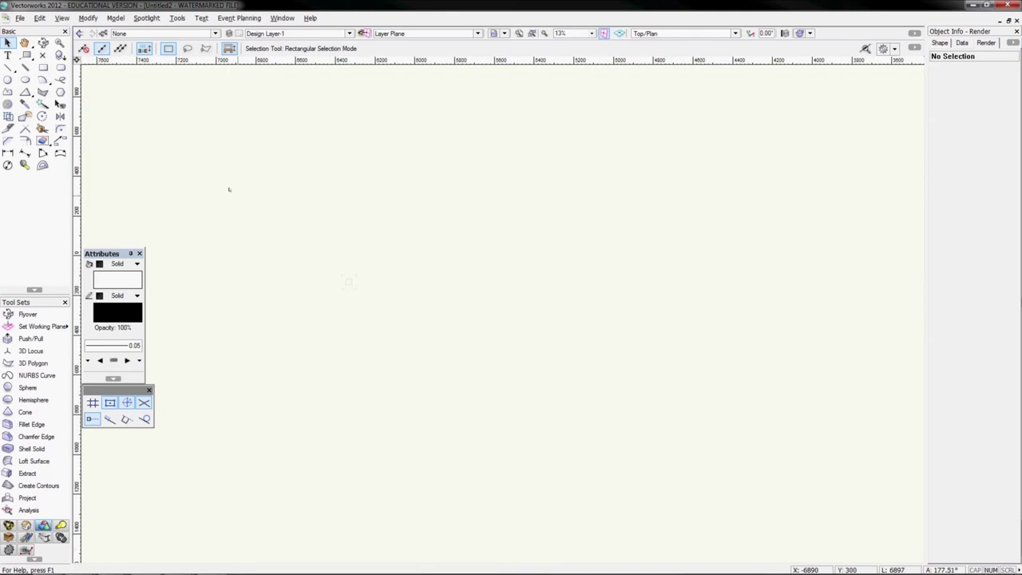
{"action": "scroll", "coordinate": [348, 281], "scroll_direction": "up", "scroll_amount": 3}
{"action": "key", "text": "6"}
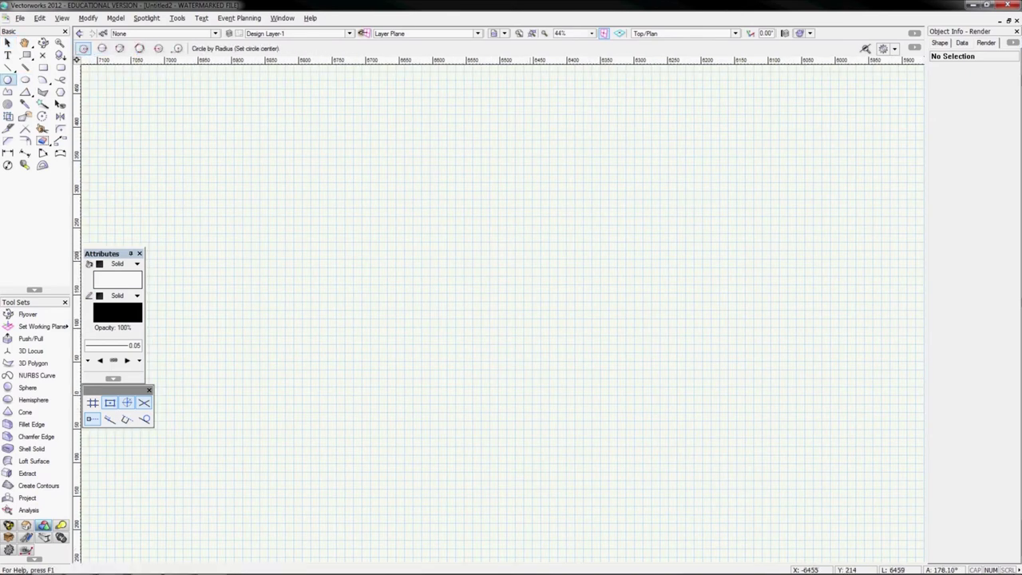
{"action": "left_click", "coordinate": [552, 284]}
{"action": "left_click", "coordinate": [598, 298]}
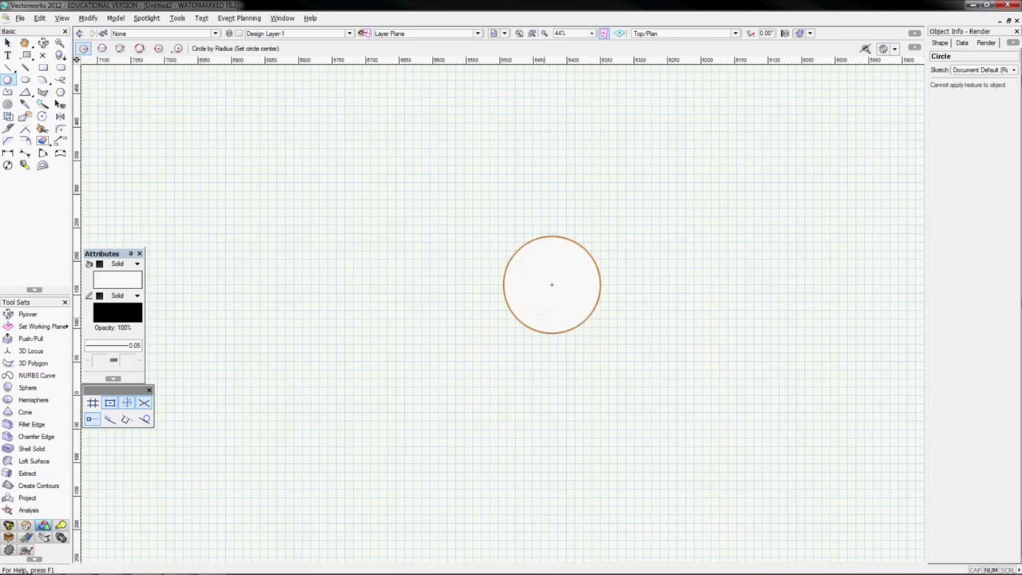
Place a 2D locus about 295 to the left of the circle, horizontally aligned with the circle's leftmost point.
{"action": "left_click", "coordinate": [504, 284]}
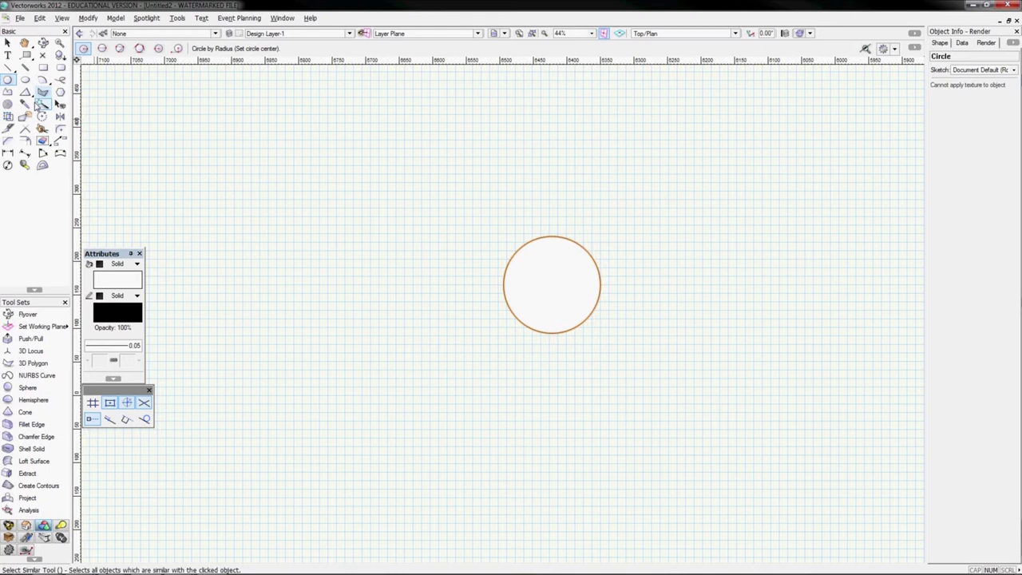
{"action": "left_click", "coordinate": [42, 55]}
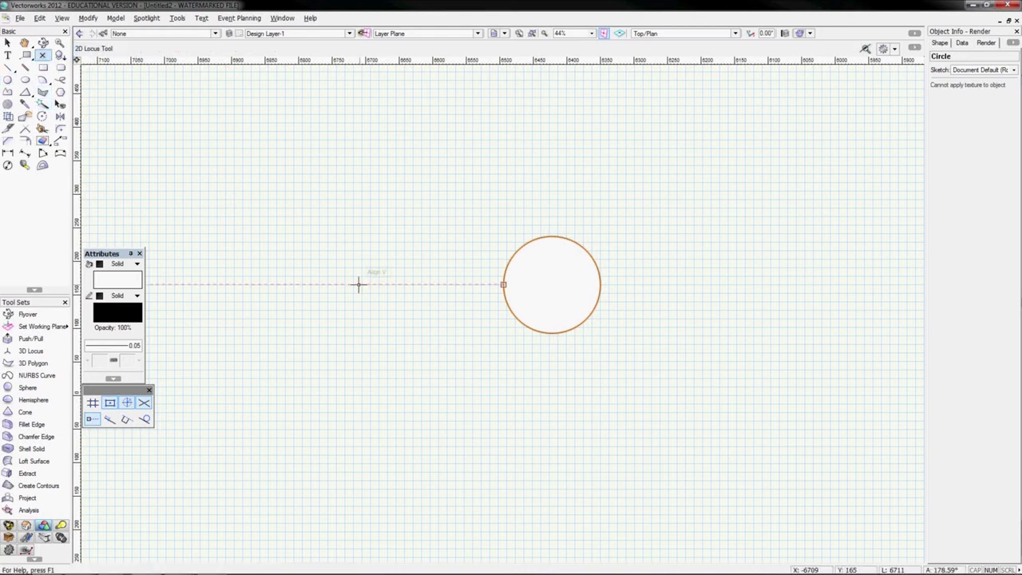
{"action": "left_click", "coordinate": [305, 284]}
{"action": "scroll", "coordinate": [305, 284], "scroll_direction": "down", "scroll_amount": 2}
{"action": "middle_click_drag", "start_coordinate": [296, 280], "coordinate": [392, 282]}
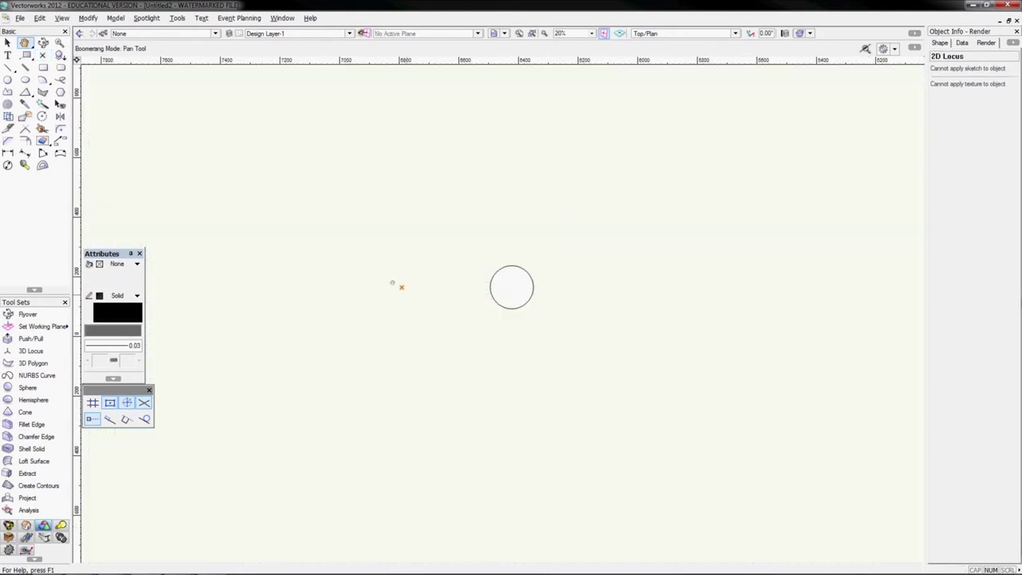
Select the circle and the locus and sweep the circle around the locus with 360° arc angle, radius 440, 5.63° segment angle and pitch 0.
{"action": "key", "text": "x"}
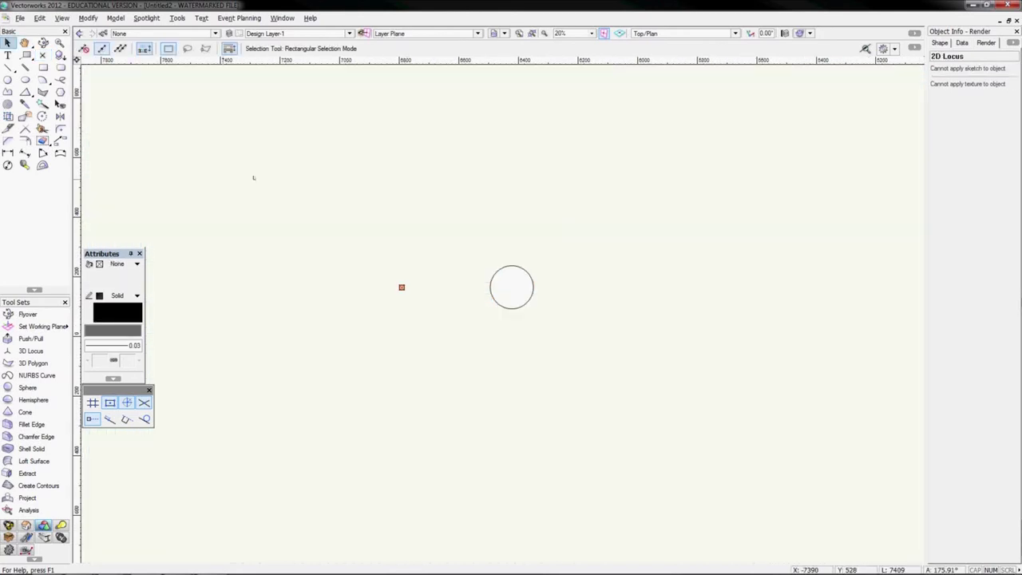
{"action": "left_click_drag", "start_coordinate": [253, 178], "coordinate": [655, 364]}
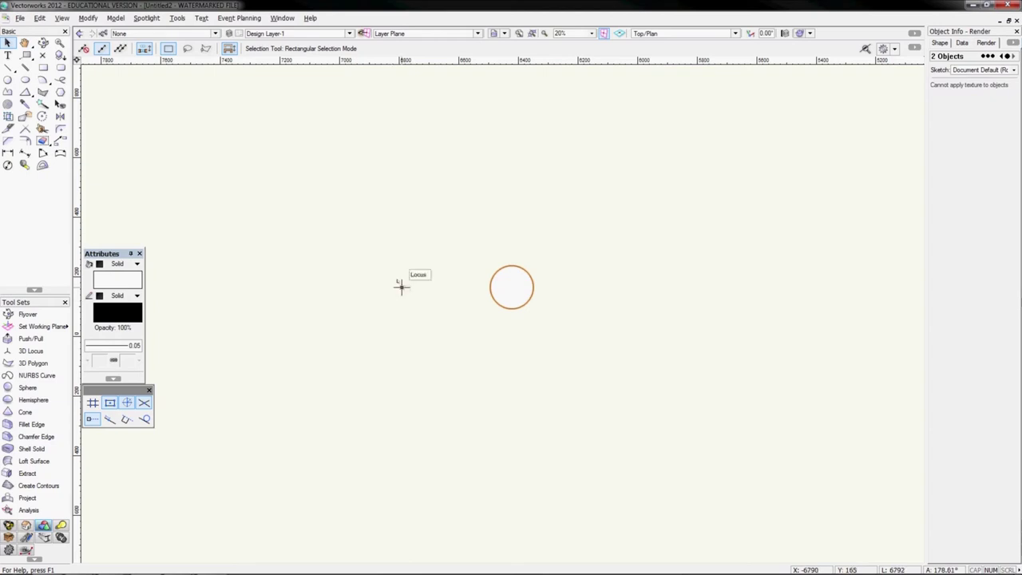
{"action": "left_click_drag", "start_coordinate": [402, 287], "coordinate": [511, 286]}
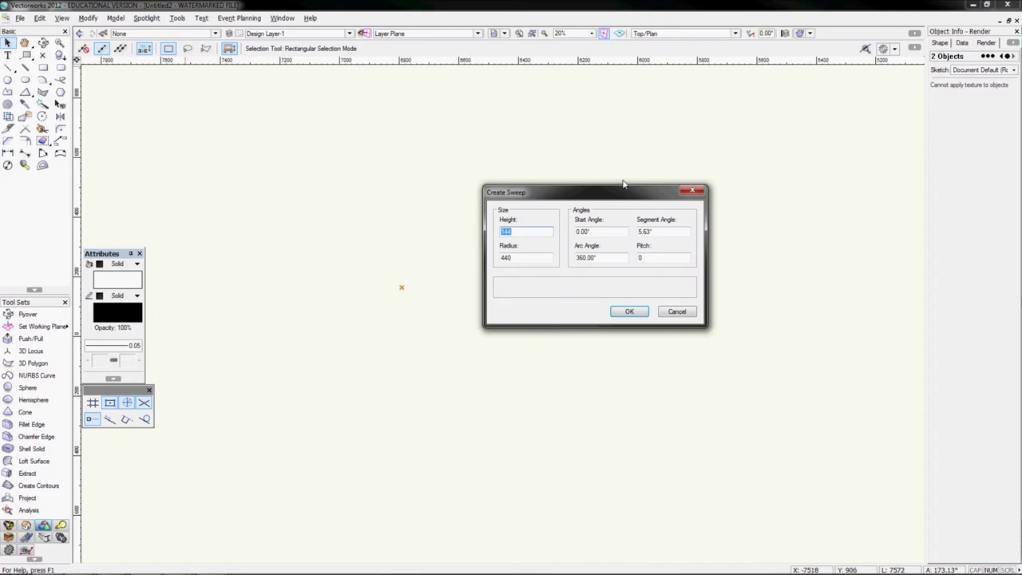
{"action": "left_click_drag", "start_coordinate": [623, 184], "coordinate": [743, 131]}
{"action": "key", "text": "Return"}
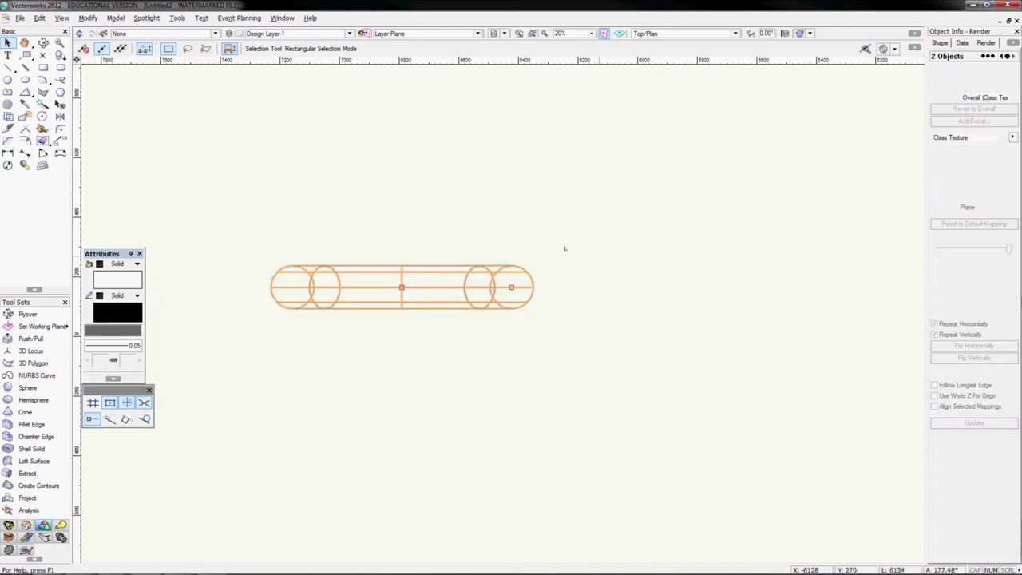
View the swept ring from the front, and delete it in the Top/Plan view.
{"action": "left_click", "coordinate": [412, 287]}
{"action": "key", "text": "KP_2"}
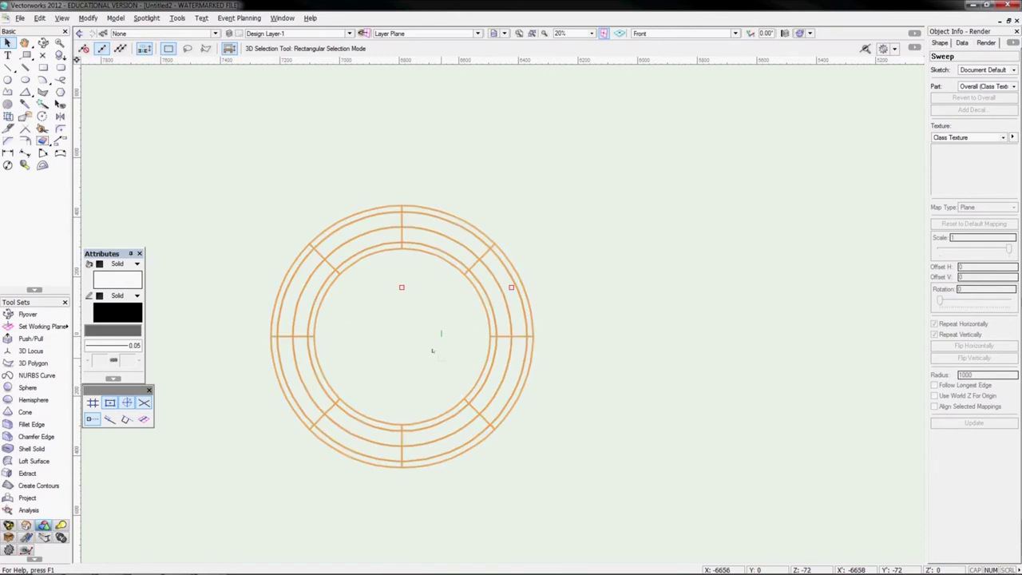
{"action": "key", "text": "ctrl+5"}
{"action": "scroll", "coordinate": [292, 163], "scroll_direction": "down", "scroll_amount": 1}
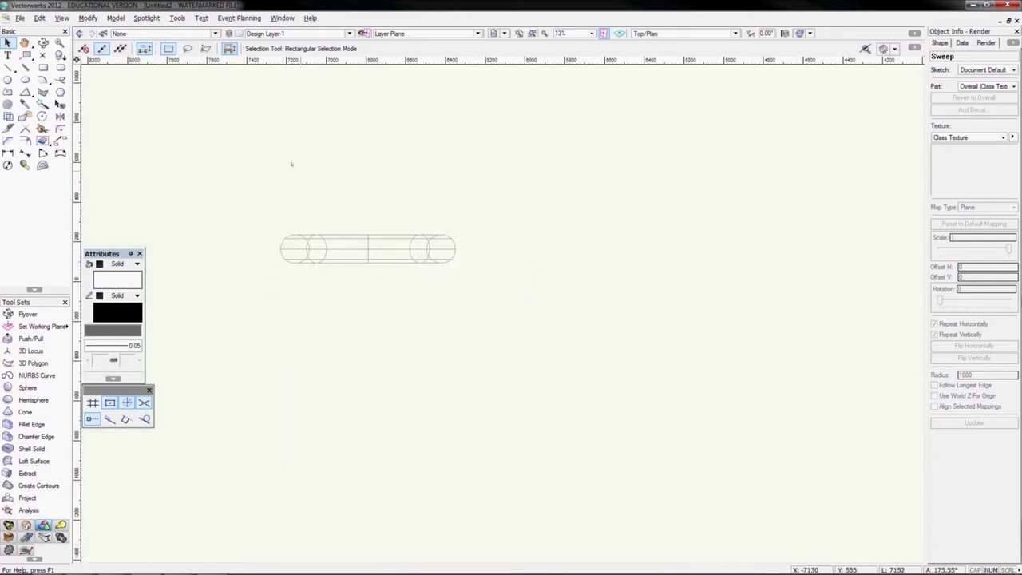
{"action": "scroll", "coordinate": [269, 202], "scroll_direction": "up", "scroll_amount": 1}
{"action": "left_click_drag", "start_coordinate": [214, 199], "coordinate": [606, 340]}
{"action": "key", "text": "Delete"}
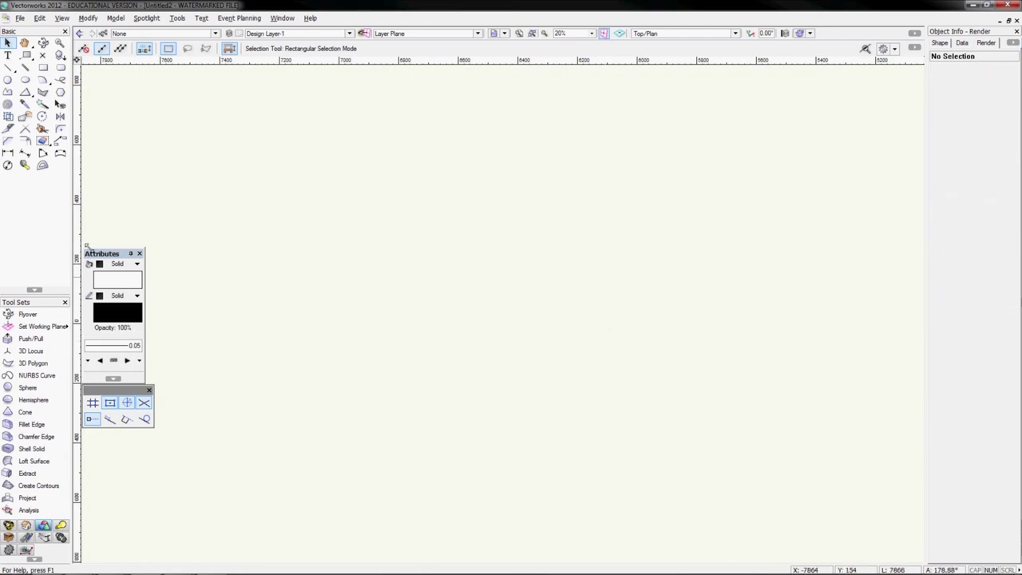
Draw a straight horizontal polyline about 2140 long with corner points on the empty design layer.
{"action": "scroll", "coordinate": [192, 166], "scroll_direction": "down", "scroll_amount": 2}
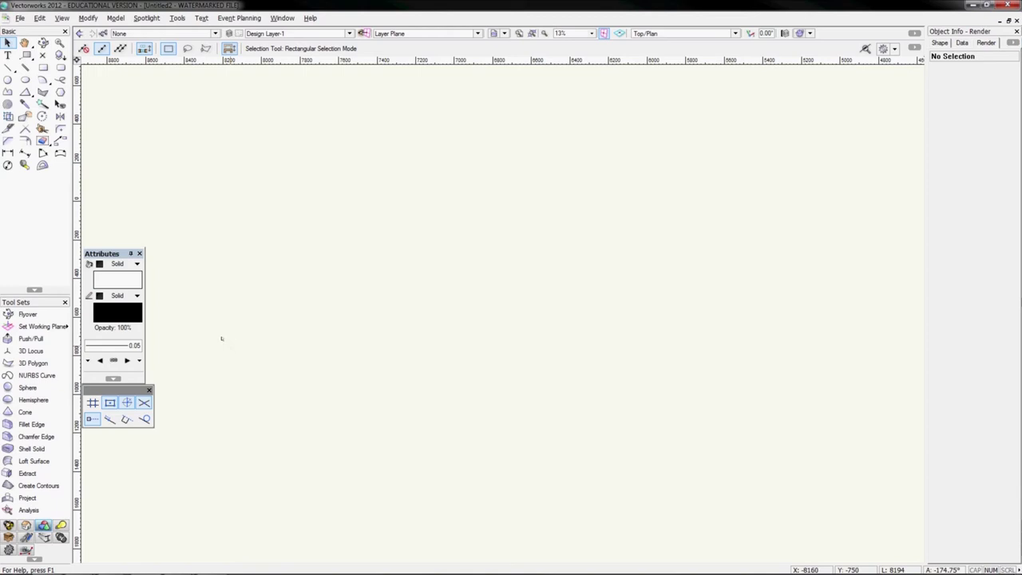
{"action": "left_click", "coordinate": [29, 461]}
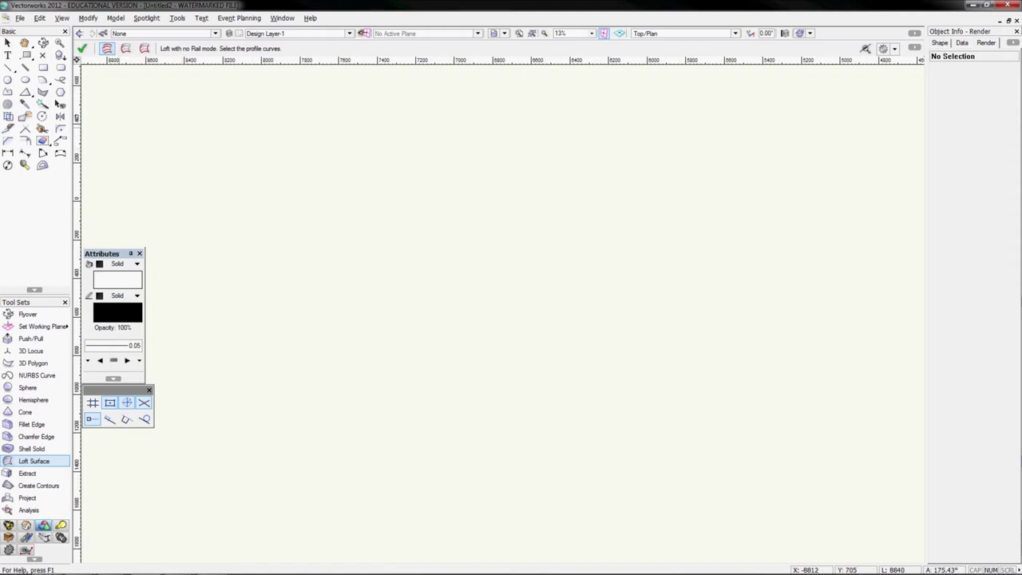
{"action": "left_click", "coordinate": [8, 93]}
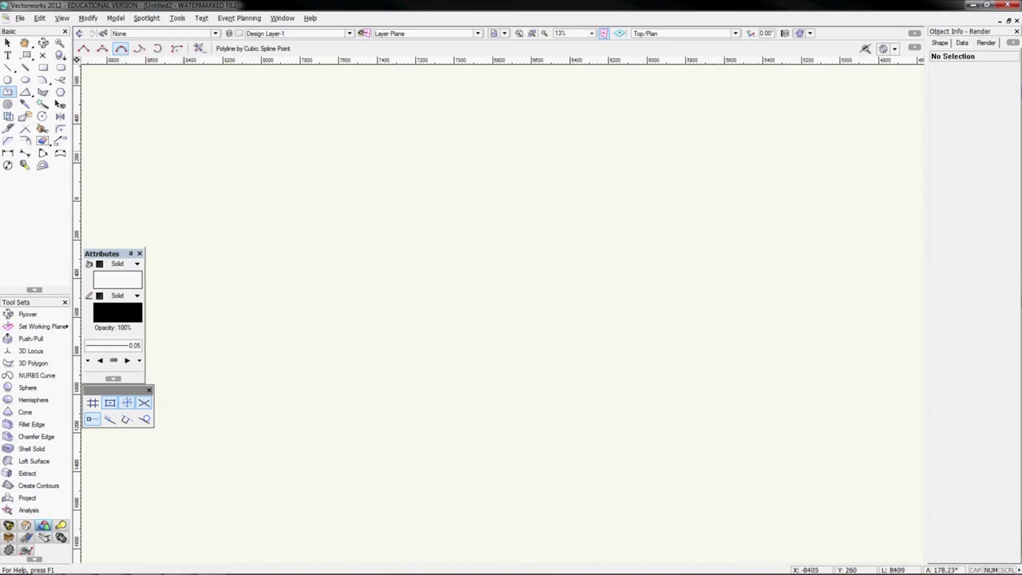
{"action": "left_click", "coordinate": [83, 50]}
{"action": "left_click", "coordinate": [210, 166]}
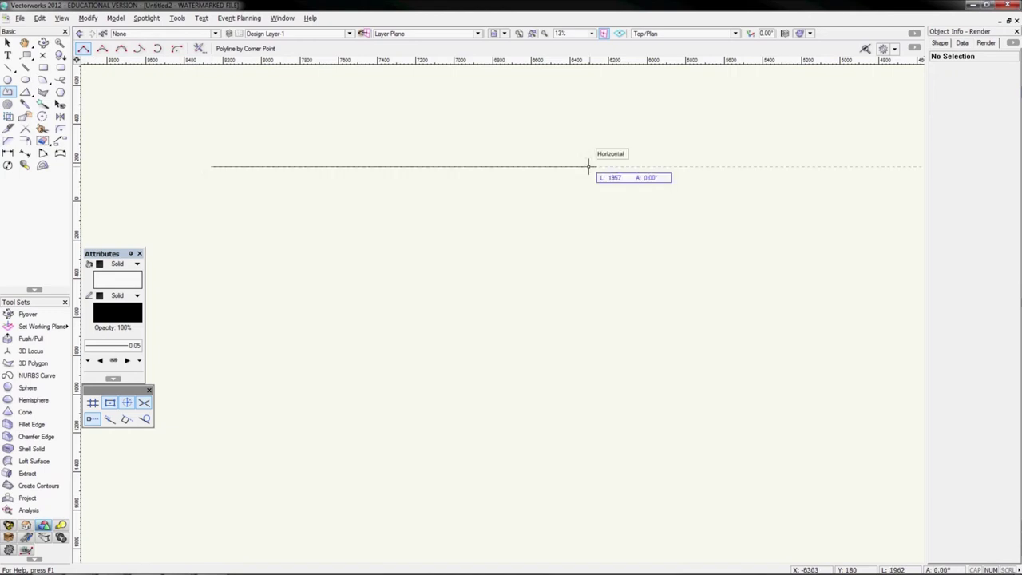
{"action": "left_click", "coordinate": [614, 167]}
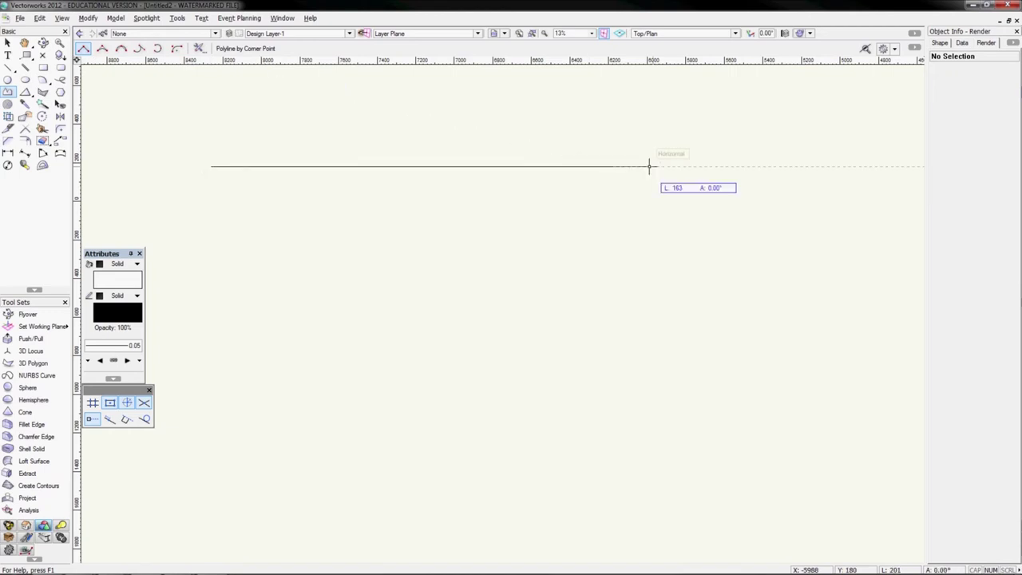
{"action": "double_click", "coordinate": [624, 166]}
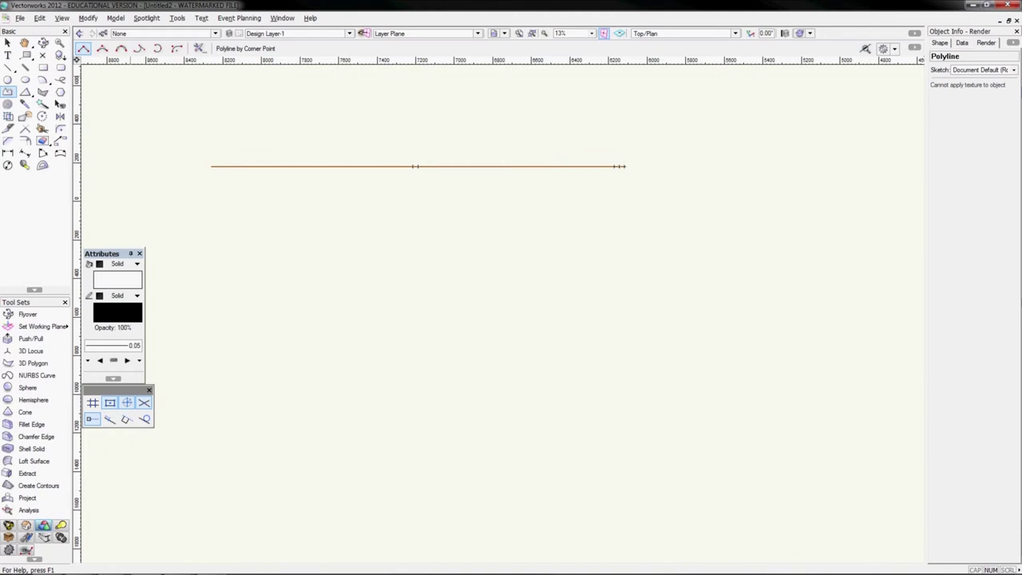
Draw a wavy open polyline with two crests below the straight one, using cubic spline points and spanning a similar width.
{"action": "left_click", "coordinate": [121, 48]}
{"action": "left_click", "coordinate": [121, 48]}
{"action": "left_click", "coordinate": [217, 350]}
{"action": "left_click", "coordinate": [291, 322]}
{"action": "left_click", "coordinate": [421, 360]}
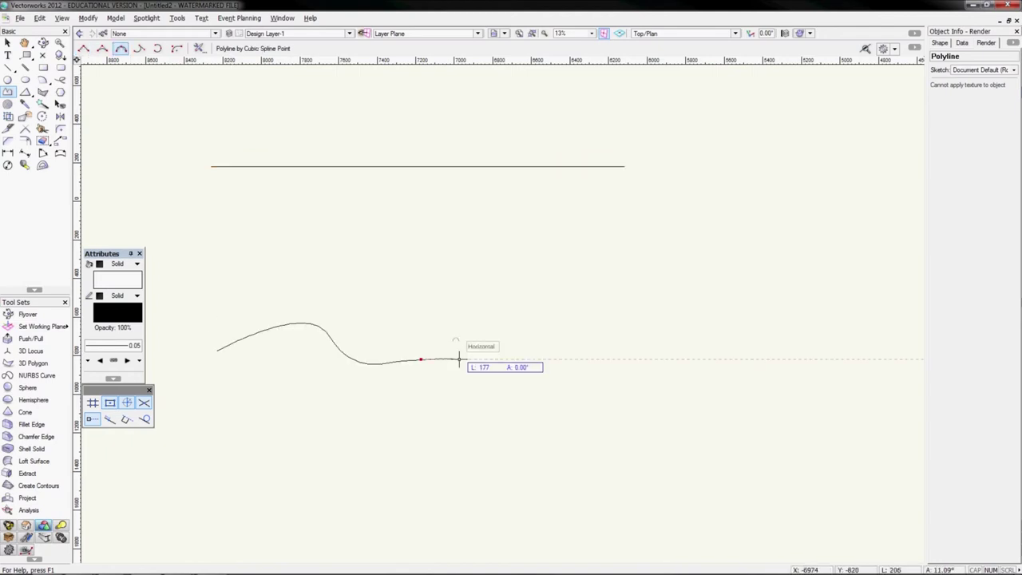
{"action": "left_click", "coordinate": [525, 308]}
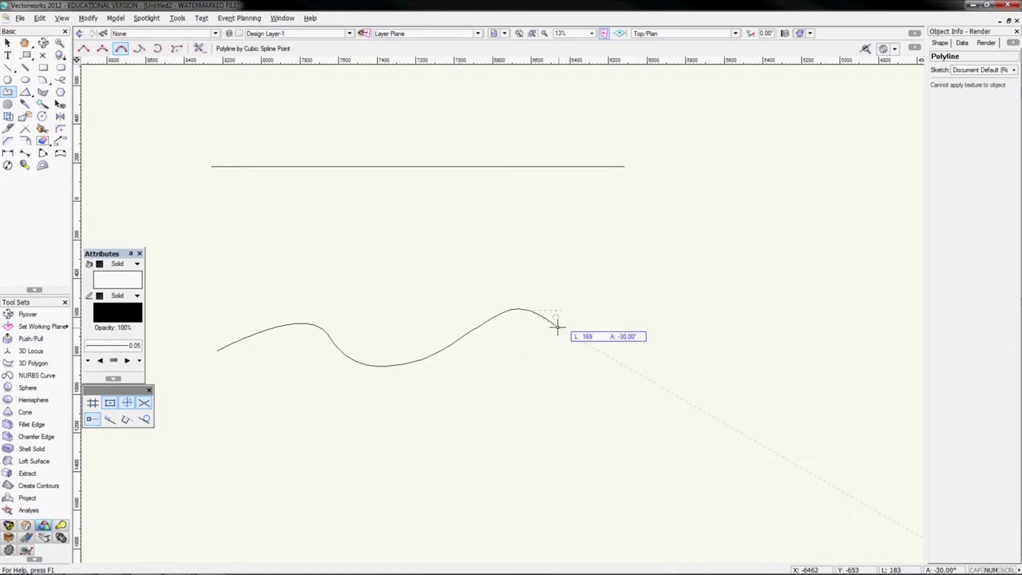
{"action": "left_click", "coordinate": [624, 364]}
{"action": "double_click", "coordinate": [644, 353]}
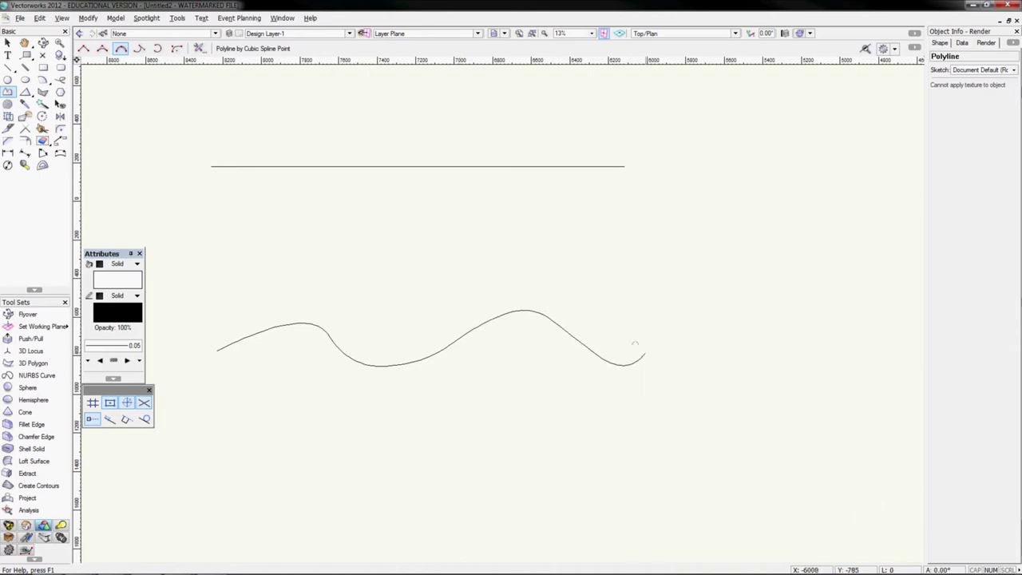
Convert both polylines to NURBS and ungroup the resulting curves.
{"action": "left_click", "coordinate": [84, 48]}
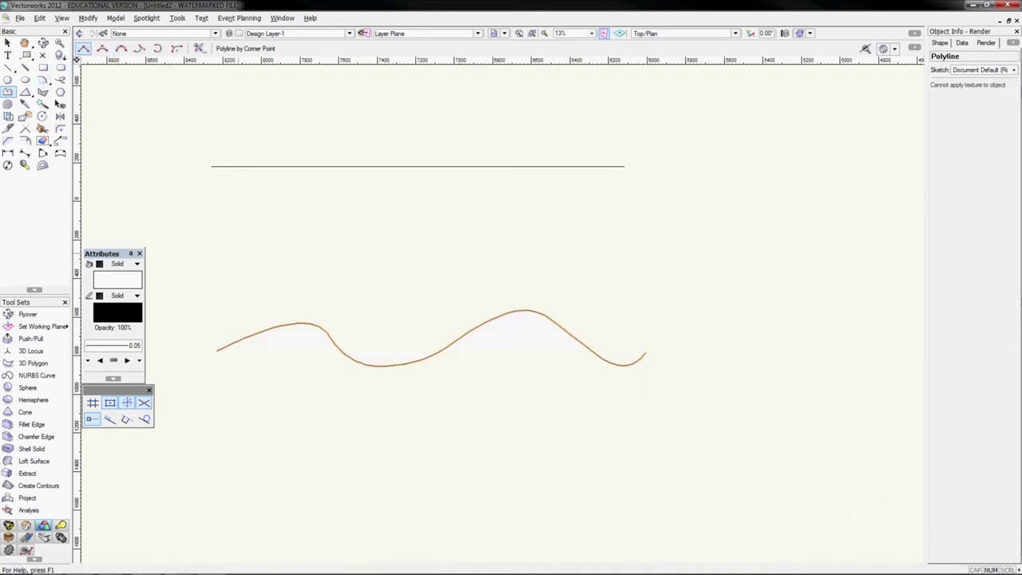
{"action": "key", "text": "x"}
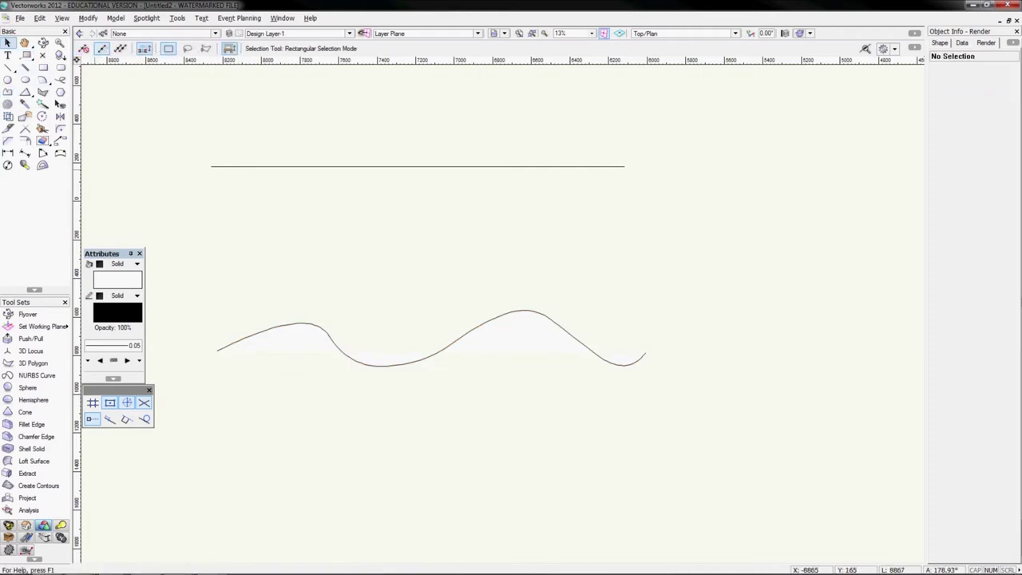
{"action": "left_click_drag", "start_coordinate": [162, 122], "coordinate": [312, 234]}
{"action": "key", "text": "ctrl+a"}
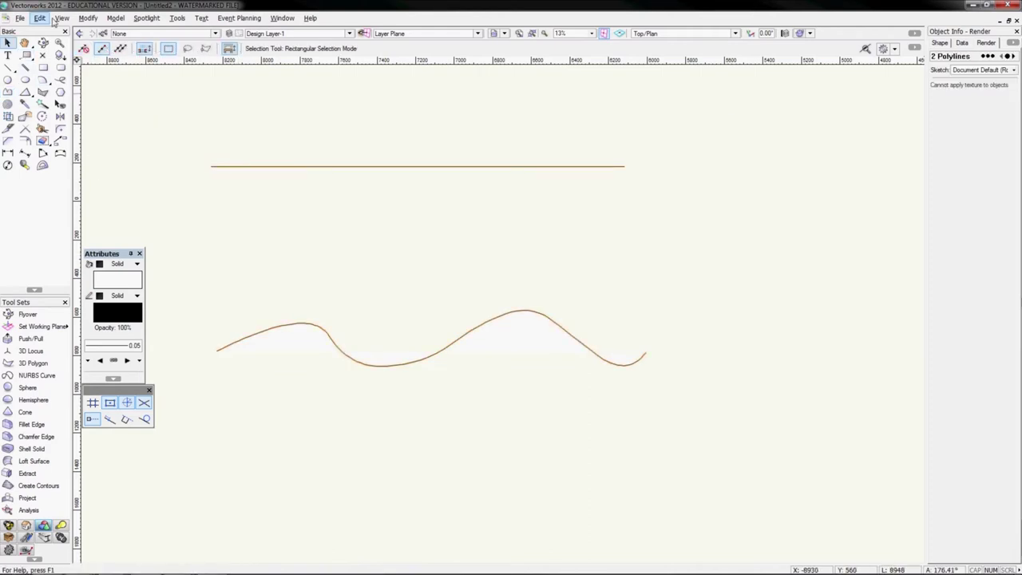
{"action": "left_click", "coordinate": [87, 18]}
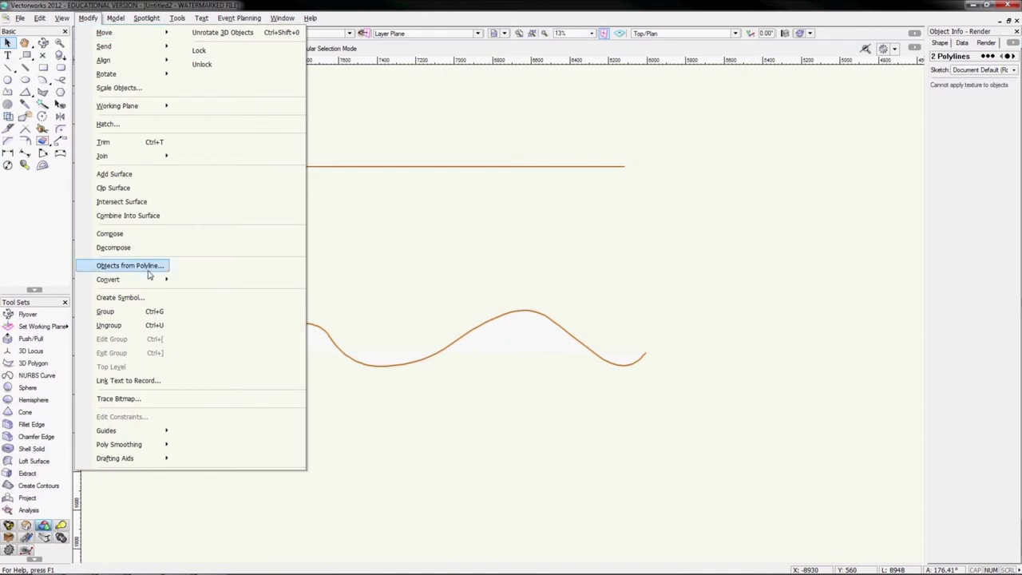
{"action": "mouse_move", "coordinate": [144, 280]}
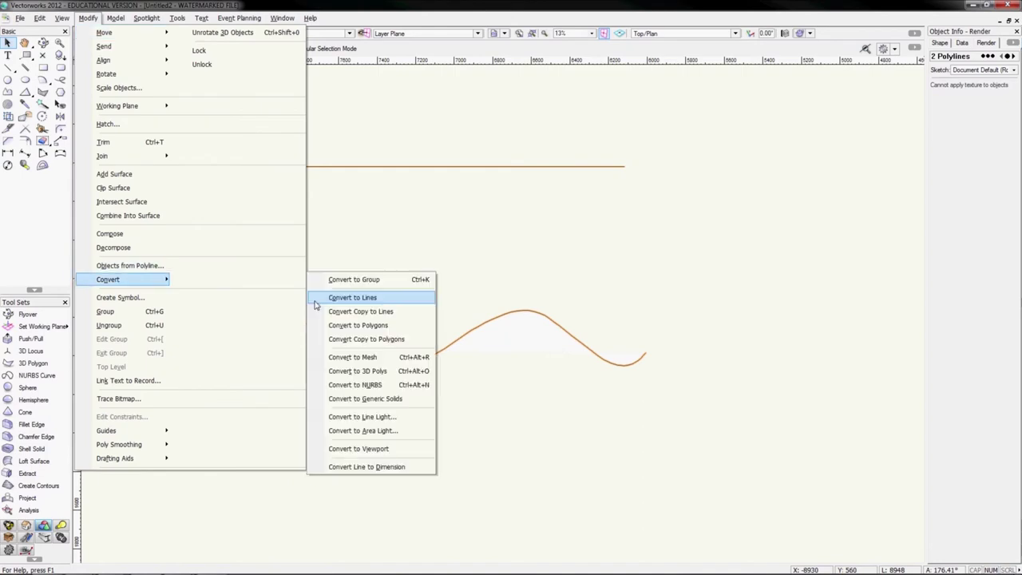
{"action": "left_click", "coordinate": [366, 386]}
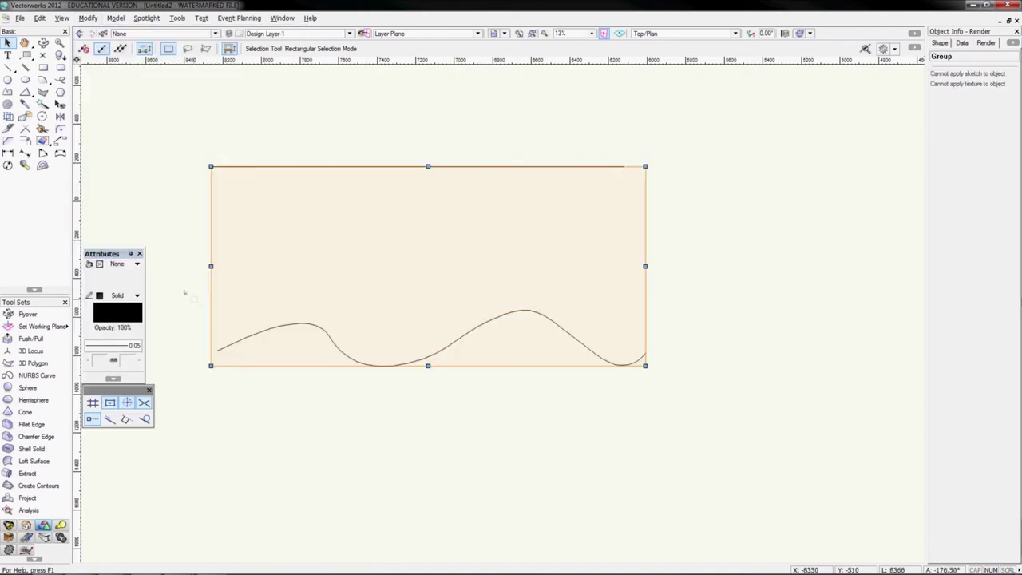
{"action": "key", "text": "ctrl+u"}
{"action": "left_click", "coordinate": [257, 219]}
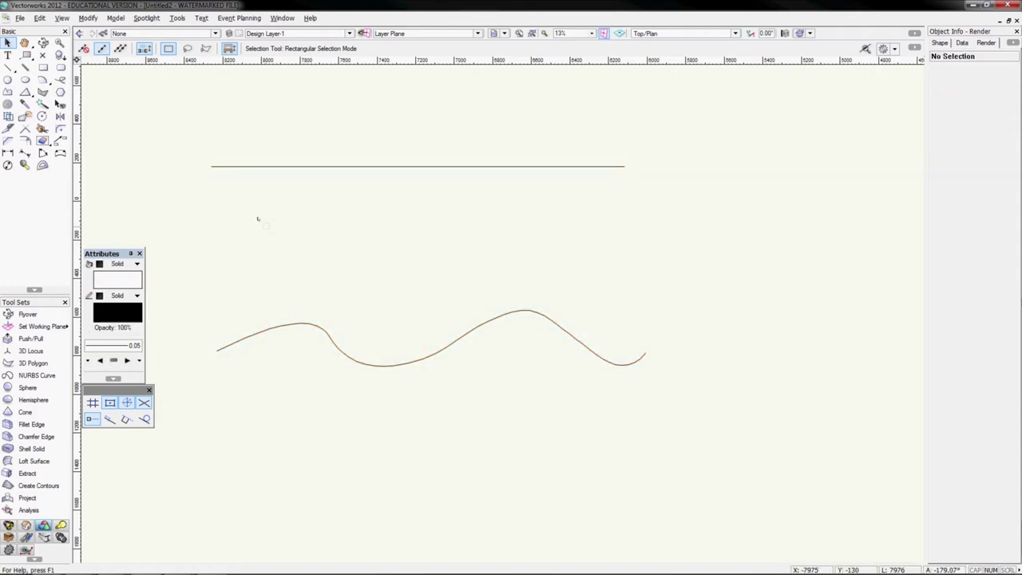
In the Right Isometric view, mirror a duplicate of the wavy NURBS curve across the straight one.
{"action": "key", "text": "KP_3"}
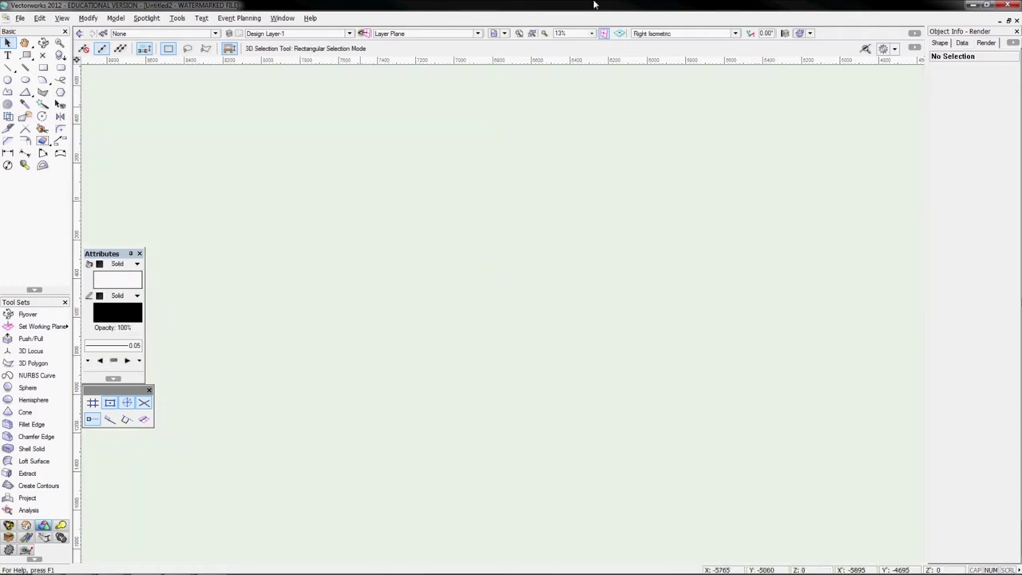
{"action": "left_click", "coordinate": [532, 34]}
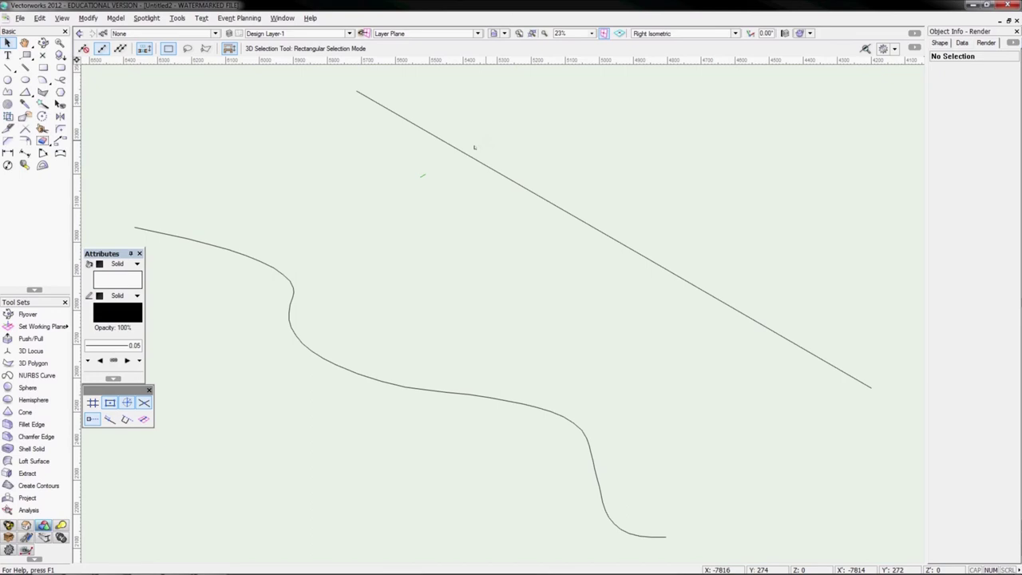
{"action": "scroll", "coordinate": [474, 147], "scroll_direction": "down", "scroll_amount": 2}
{"action": "middle_click_drag", "start_coordinate": [455, 199], "coordinate": [424, 231]}
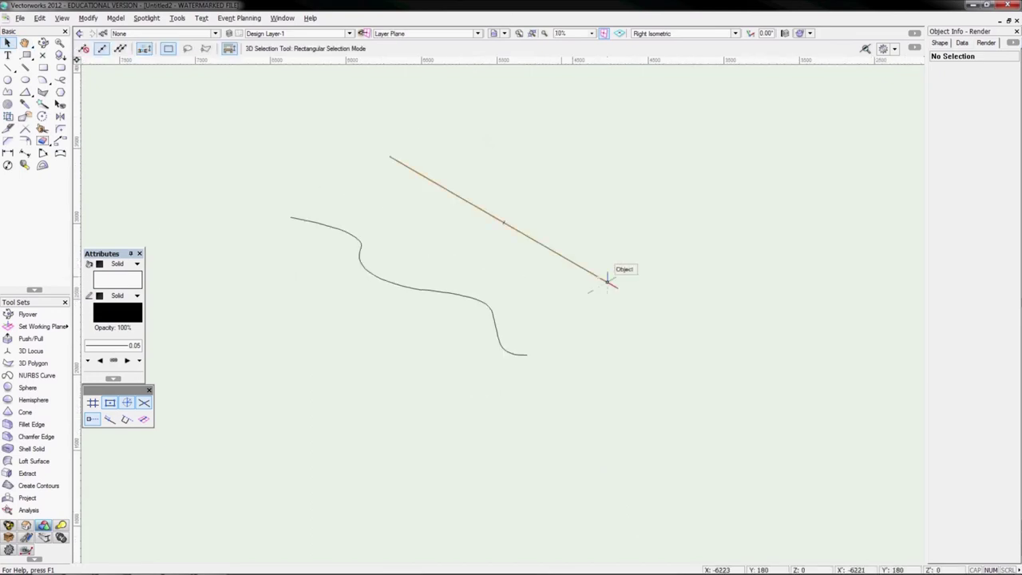
{"action": "left_click", "coordinate": [481, 301]}
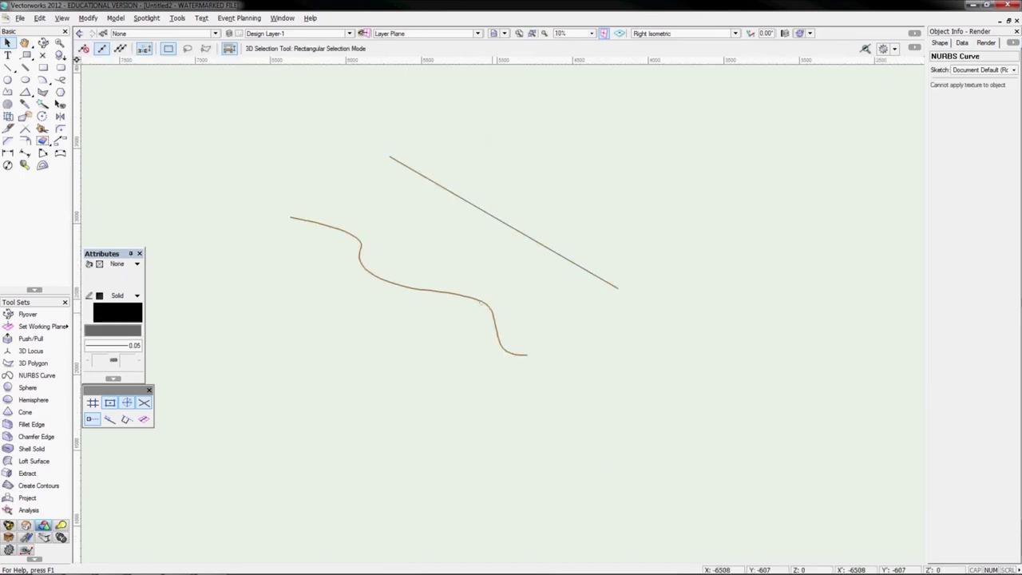
{"action": "left_click", "coordinate": [60, 120]}
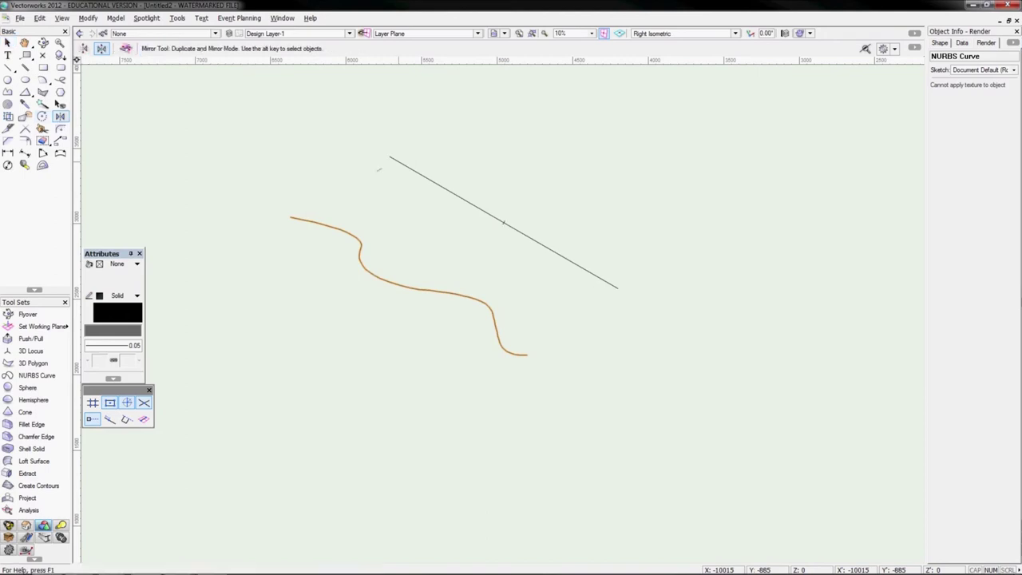
{"action": "left_click", "coordinate": [617, 286]}
{"action": "key", "text": "x"}
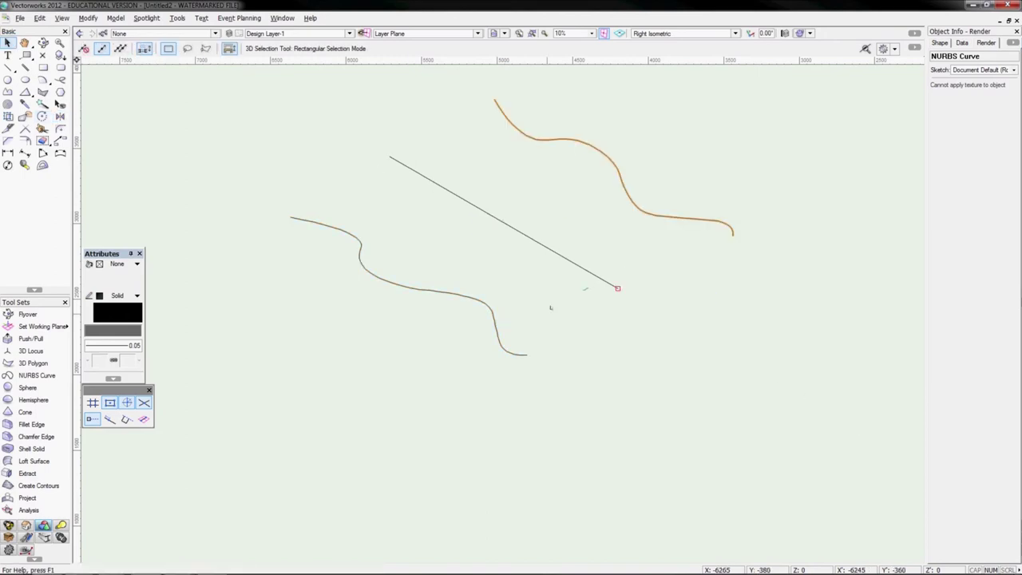
Raise the straight NURBS curve vertically by about 60 in the Right view.
{"action": "middle_click_drag", "start_coordinate": [517, 280], "coordinate": [447, 309]}
{"action": "left_click", "coordinate": [528, 319]}
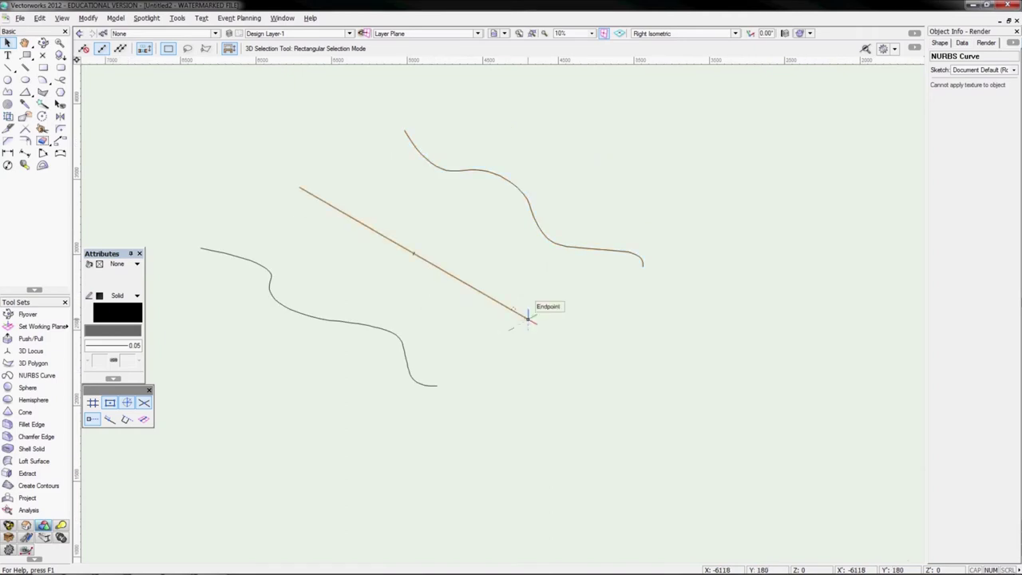
{"action": "key", "text": "6"}
{"action": "key", "text": "ctrl+6"}
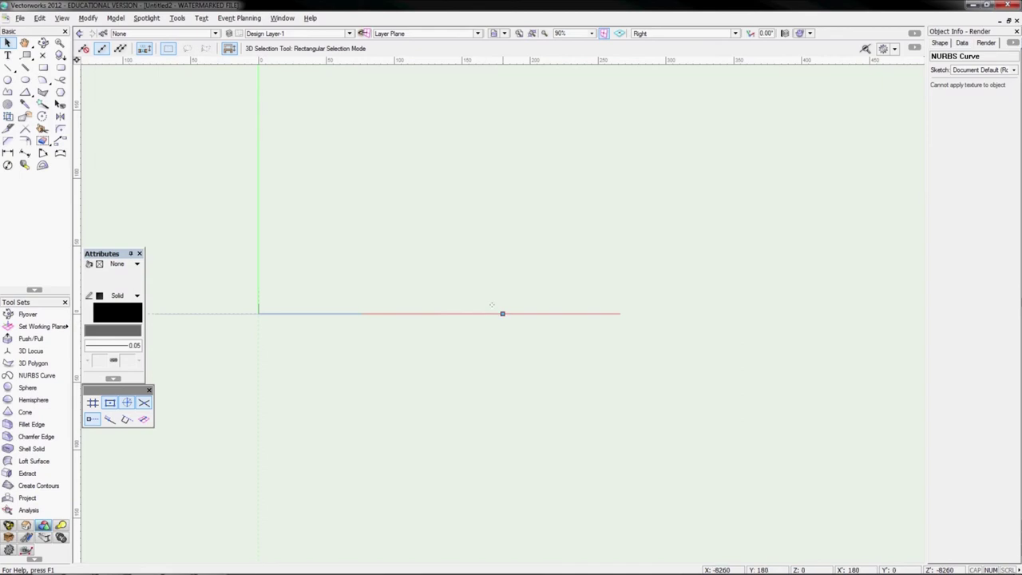
{"action": "left_click", "coordinate": [502, 313]}
{"action": "left_click", "coordinate": [502, 229]}
Examine the three NURBS curves and their endpoints in the Right Isometric view.
{"action": "key", "text": "KP_3"}
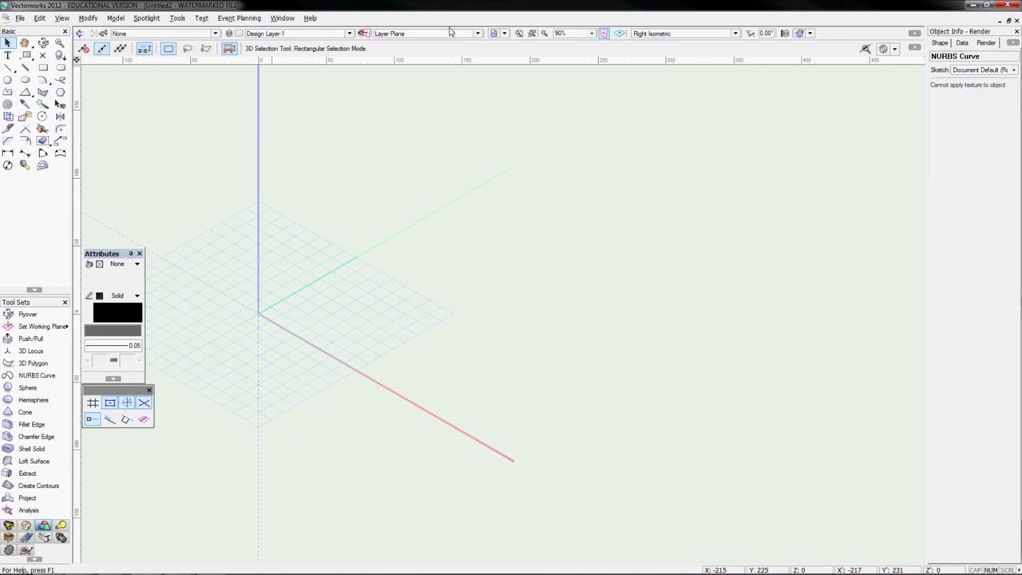
{"action": "left_click", "coordinate": [532, 33]}
{"action": "scroll", "coordinate": [549, 151], "scroll_direction": "down", "scroll_amount": 5}
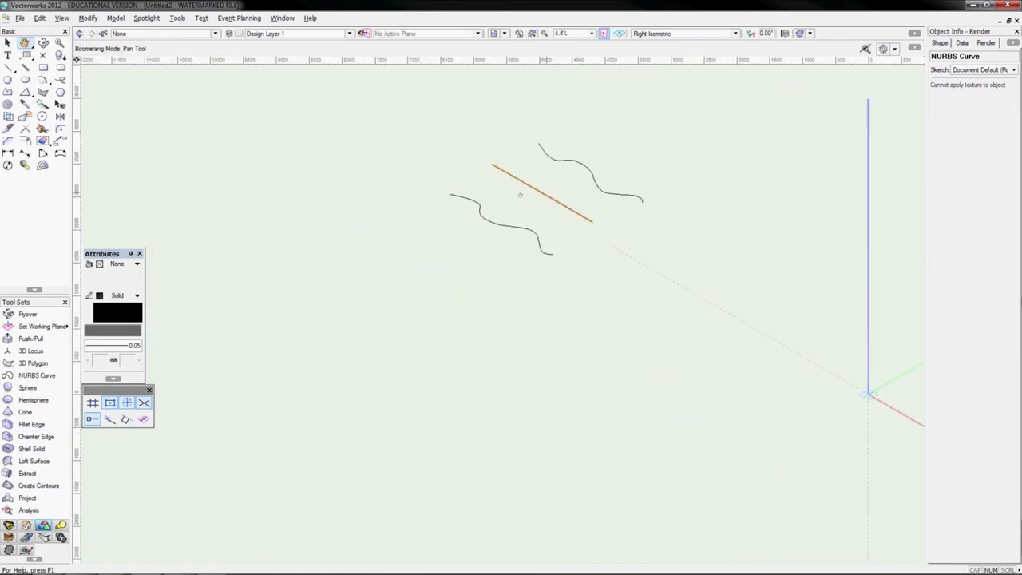
{"action": "middle_click_drag", "start_coordinate": [520, 194], "coordinate": [468, 297]}
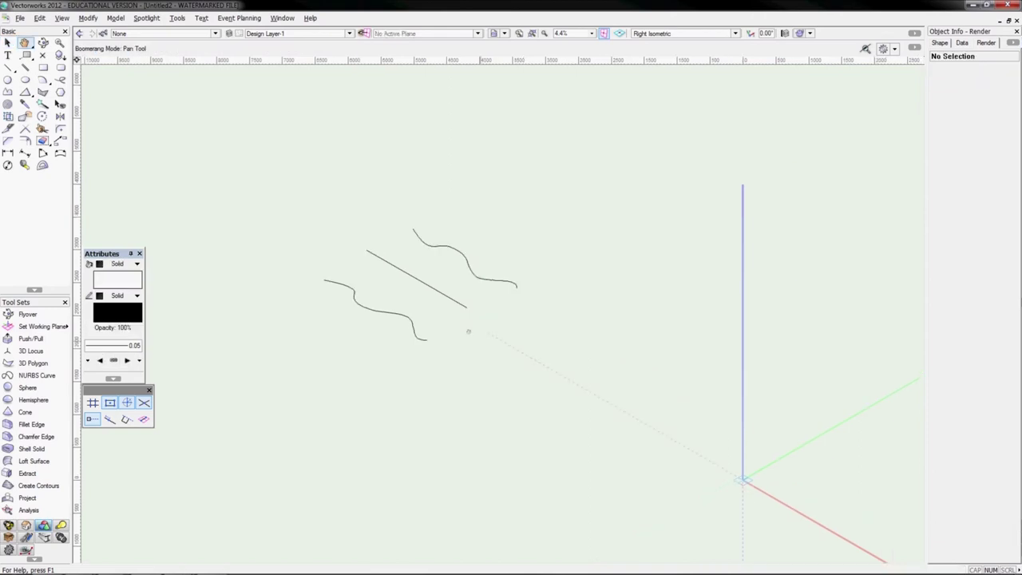
{"action": "key", "text": "space"}
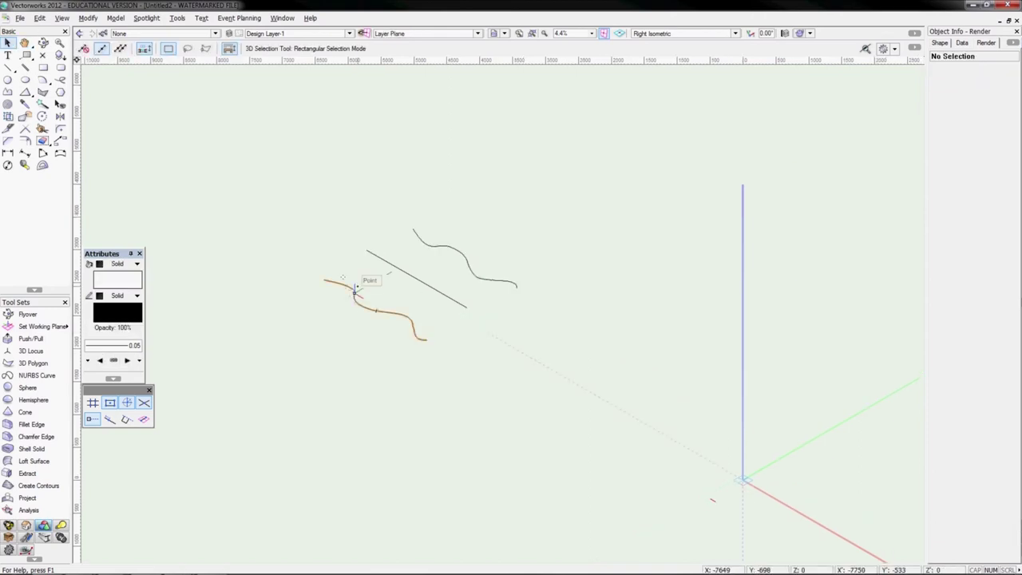
{"action": "left_click", "coordinate": [324, 278]}
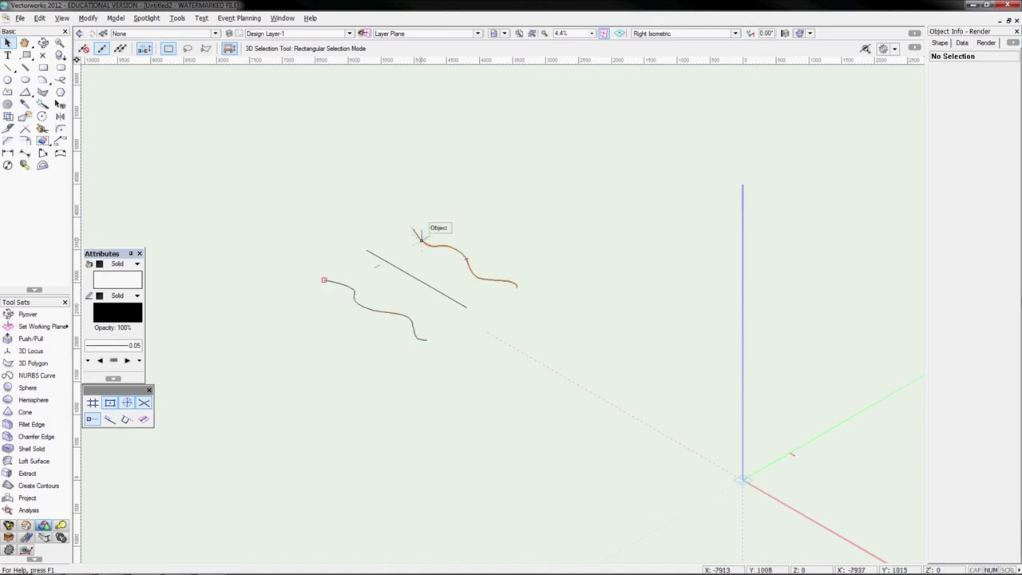
{"action": "left_click", "coordinate": [517, 285]}
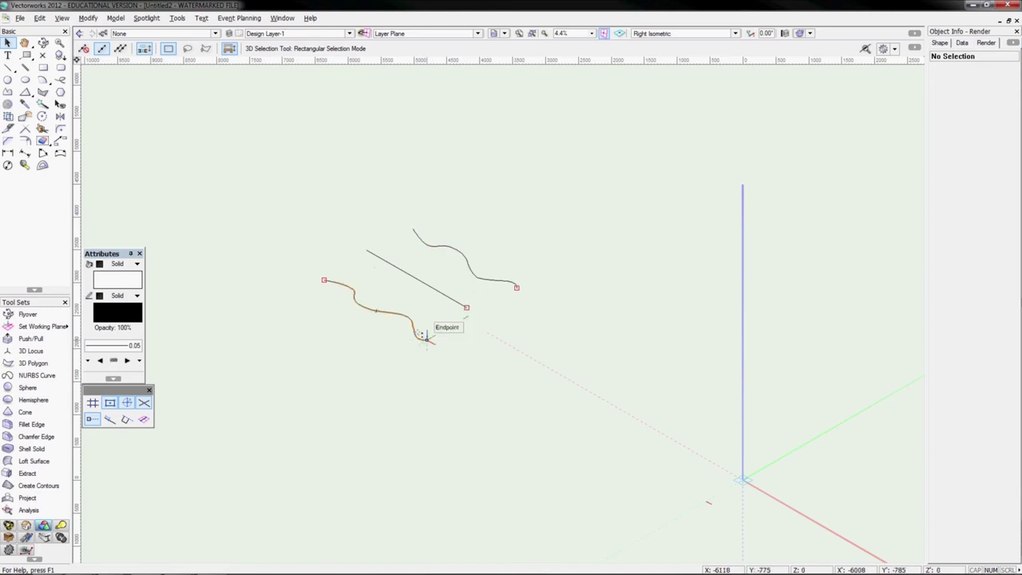
{"action": "left_click", "coordinate": [426, 339]}
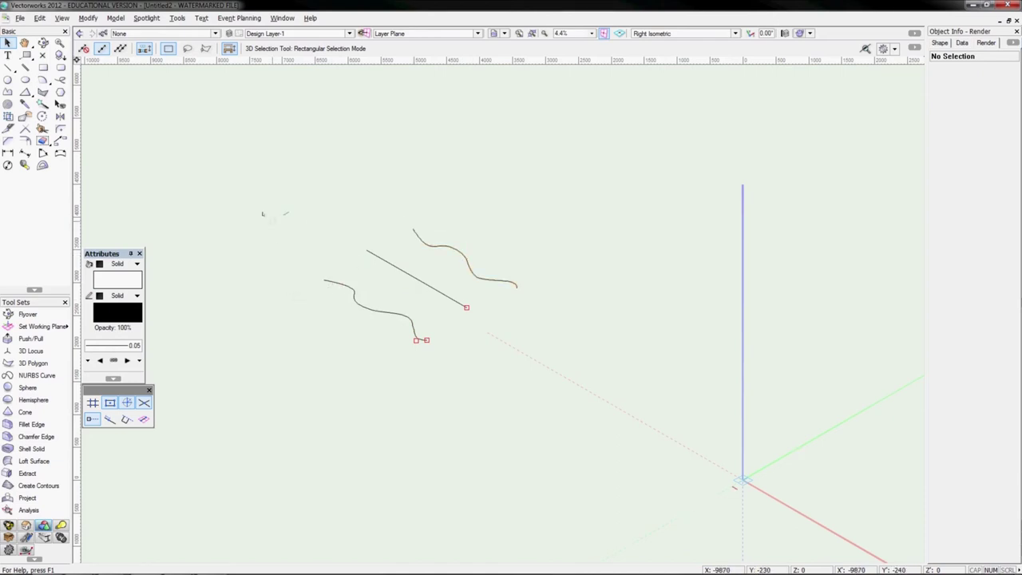
{"action": "left_click", "coordinate": [36, 462]}
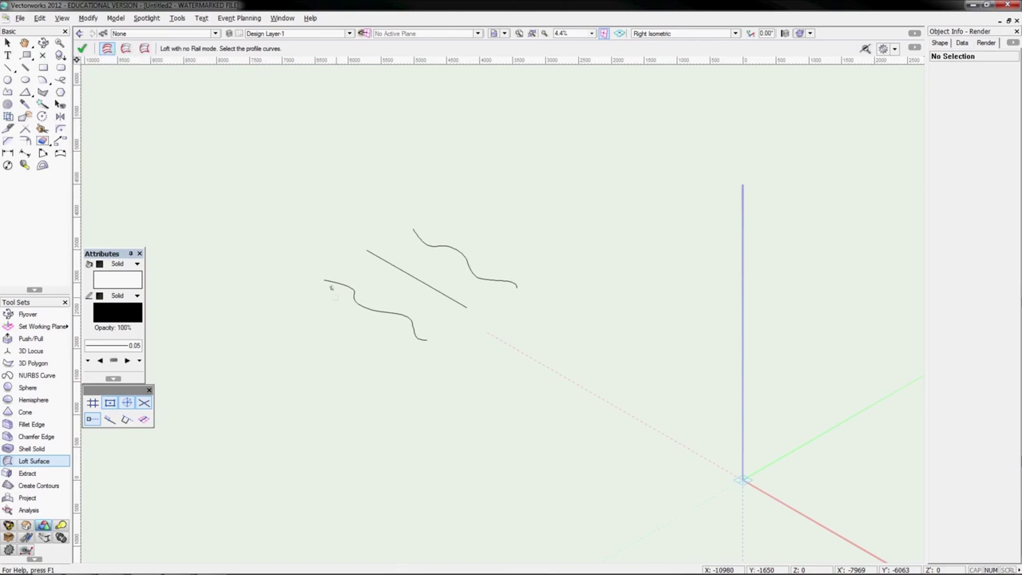
{"action": "left_click", "coordinate": [467, 268]}
{"action": "left_click", "coordinate": [412, 320]}
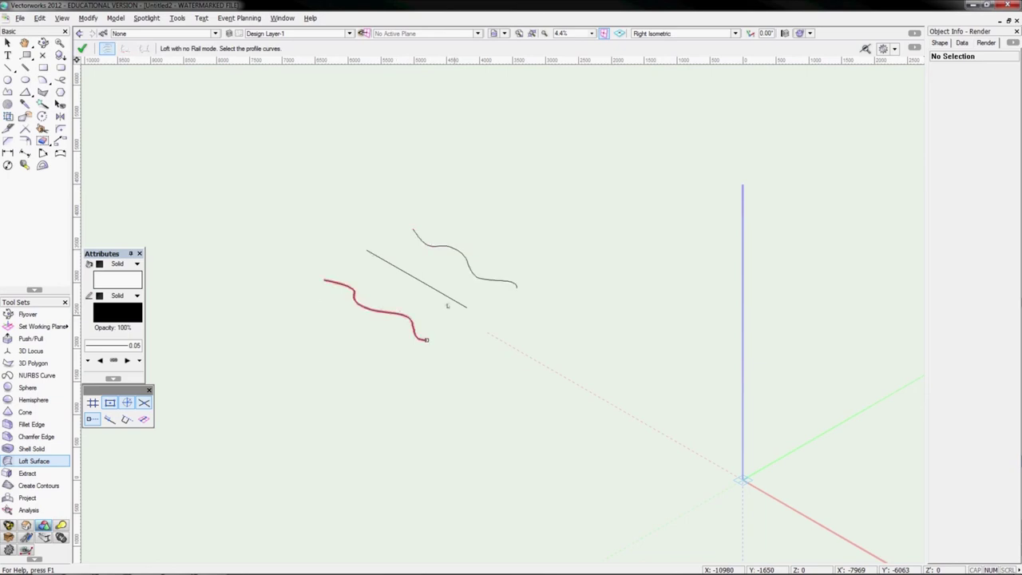
{"action": "left_click", "coordinate": [455, 302]}
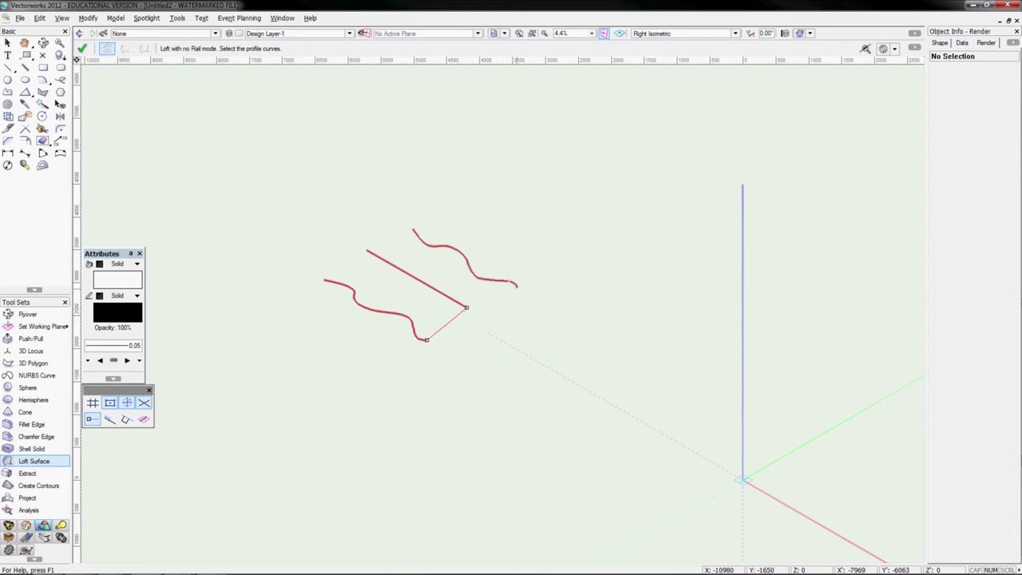
{"action": "left_click", "coordinate": [511, 281]}
{"action": "key", "text": "Escape"}
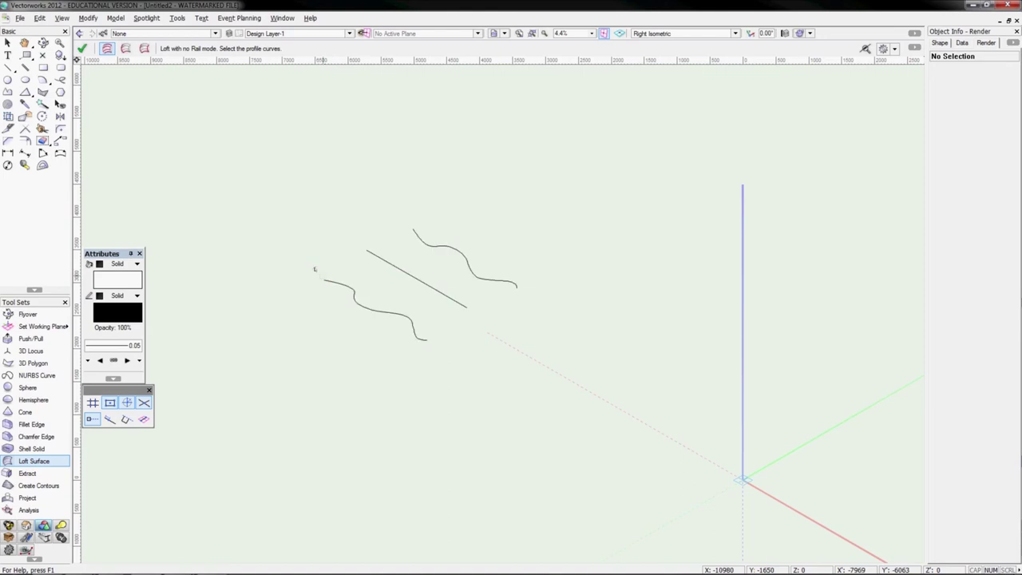
With Loft Surface in no-rail mode, pick the wavy, straight and mirrored NURBS curves in order at their matching far ends and confirm the selection.
{"action": "left_click", "coordinate": [323, 280]}
{"action": "left_click", "coordinate": [361, 247]}
{"action": "left_click", "coordinate": [405, 225]}
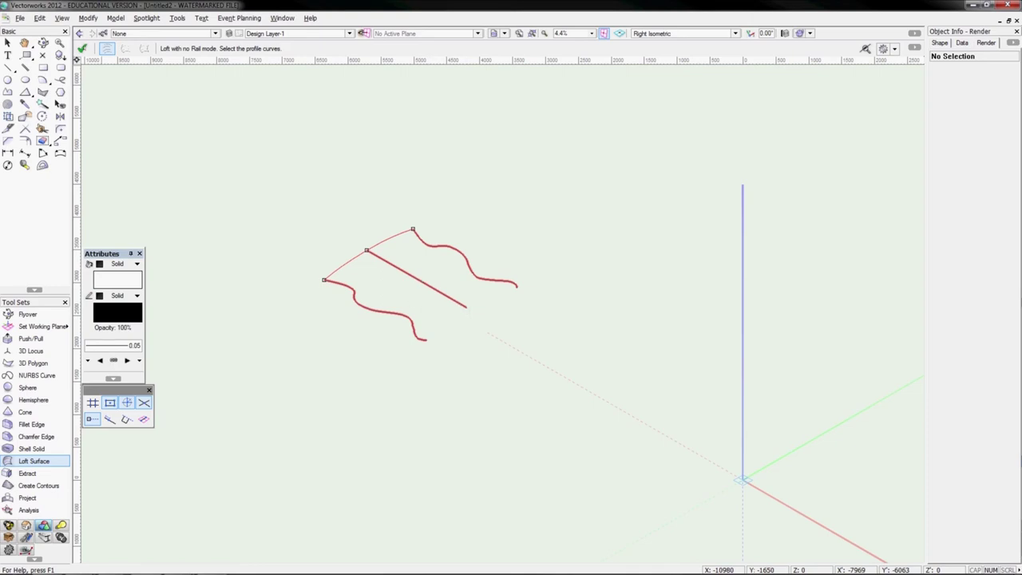
{"action": "key", "text": "Return"}
{"action": "left_click_drag", "start_coordinate": [490, 167], "coordinate": [630, 146]}
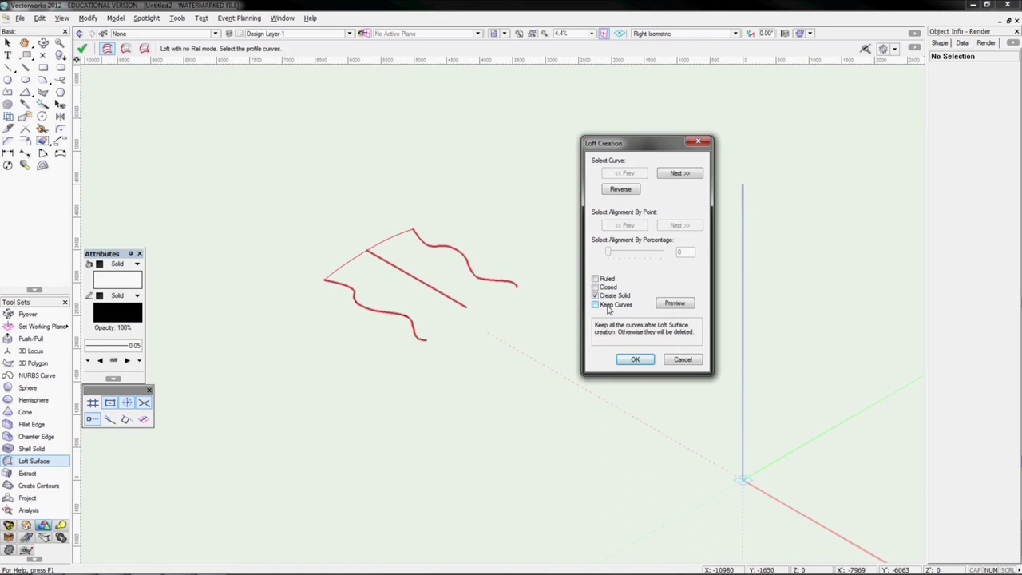
Try the Ruled and Closed options, preview the loft with both off and Create Solid on, and create it.
{"action": "left_click", "coordinate": [596, 279]}
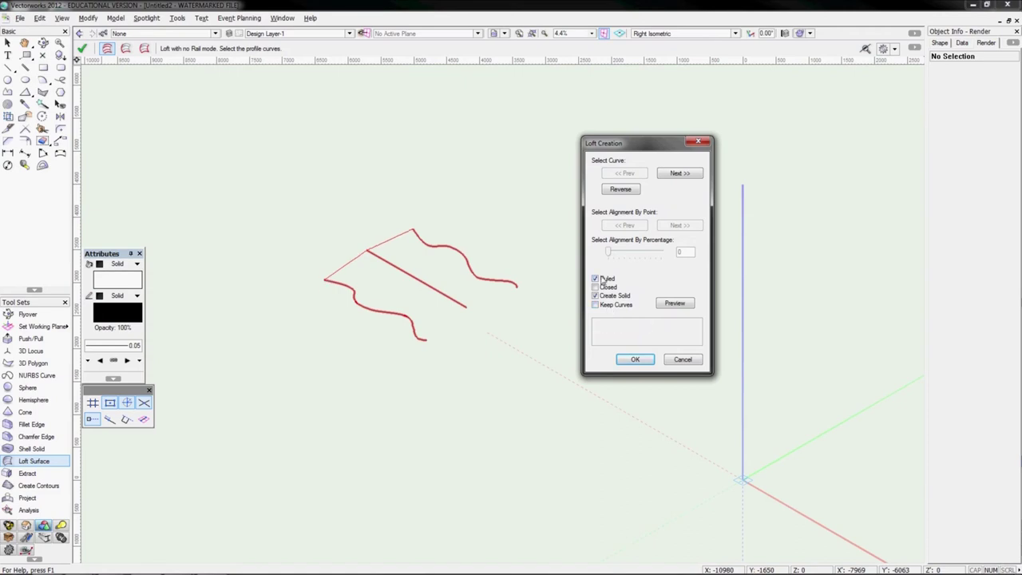
{"action": "left_click", "coordinate": [602, 279]}
{"action": "left_click", "coordinate": [606, 288]}
{"action": "left_click", "coordinate": [607, 288]}
{"action": "left_click", "coordinate": [673, 304]}
{"action": "left_click", "coordinate": [675, 306]}
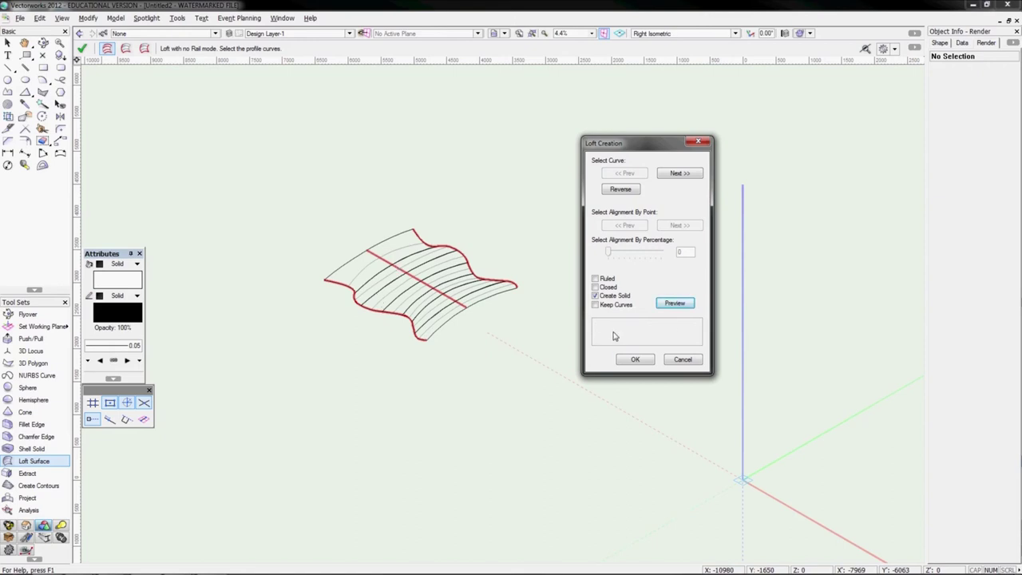
{"action": "left_click", "coordinate": [635, 359]}
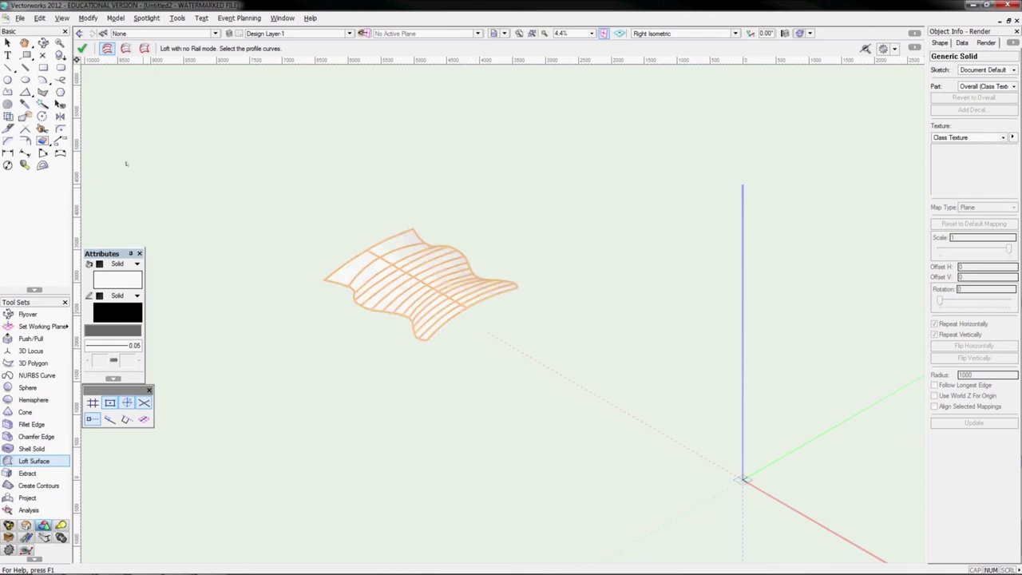
Examine the lofted surface up close and from a custom viewing angle.
{"action": "key", "text": "x"}
{"action": "left_click", "coordinate": [213, 230]}
{"action": "scroll", "coordinate": [311, 267], "scroll_direction": "up", "scroll_amount": 2}
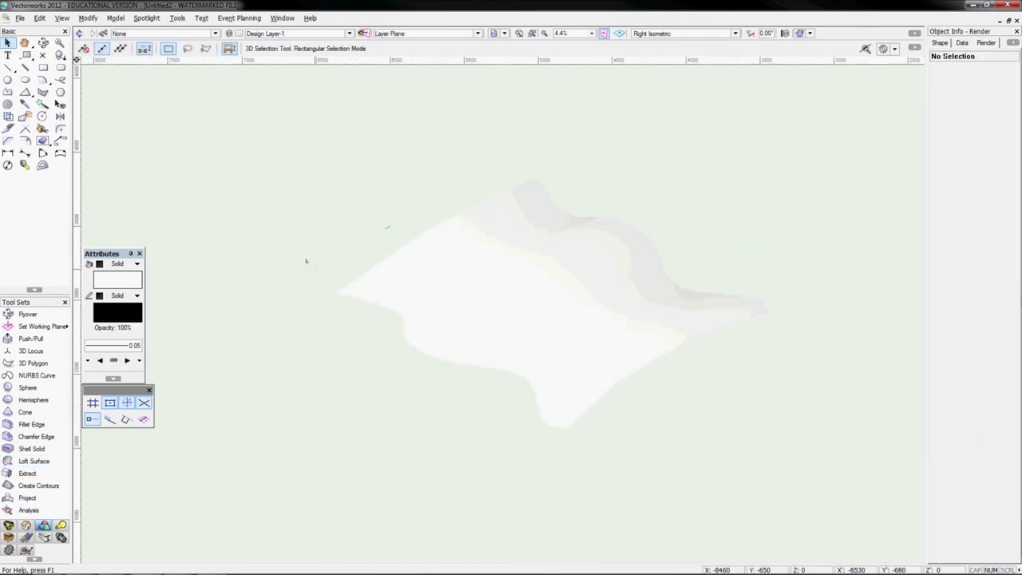
{"action": "scroll", "coordinate": [319, 267], "scroll_direction": "up", "scroll_amount": 1}
{"action": "scroll", "coordinate": [326, 270], "scroll_direction": "down", "scroll_amount": 3}
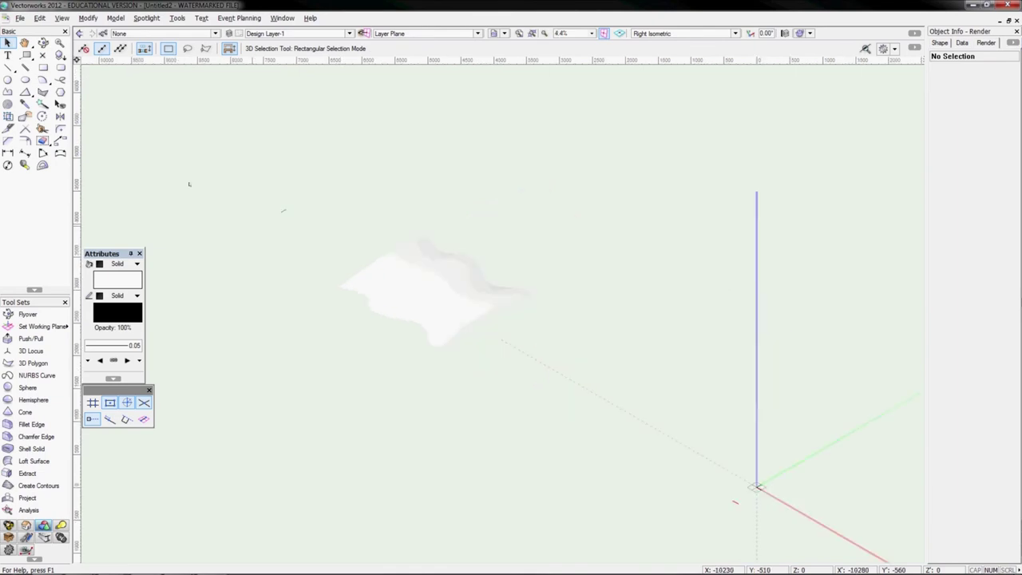
{"action": "key", "text": "shift+c"}
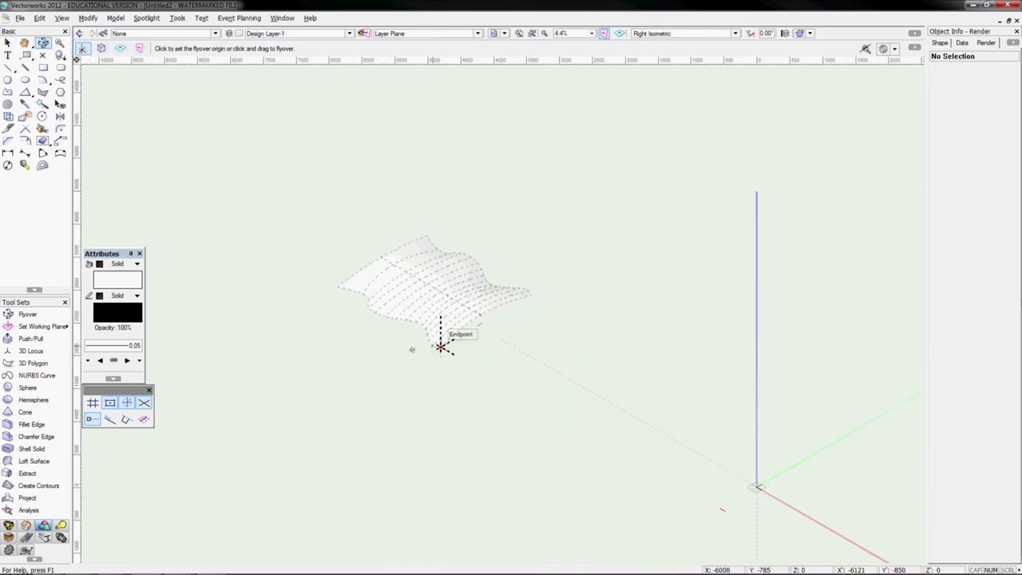
{"action": "left_click_drag", "start_coordinate": [441, 347], "coordinate": [743, 441]}
{"action": "mouse_move", "coordinate": [404, 333]}
{"action": "left_mouse_down"}
{"action": "mouse_move", "coordinate": [400, 310]}
{"action": "mouse_move", "coordinate": [400, 333]}
{"action": "left_mouse_up"}
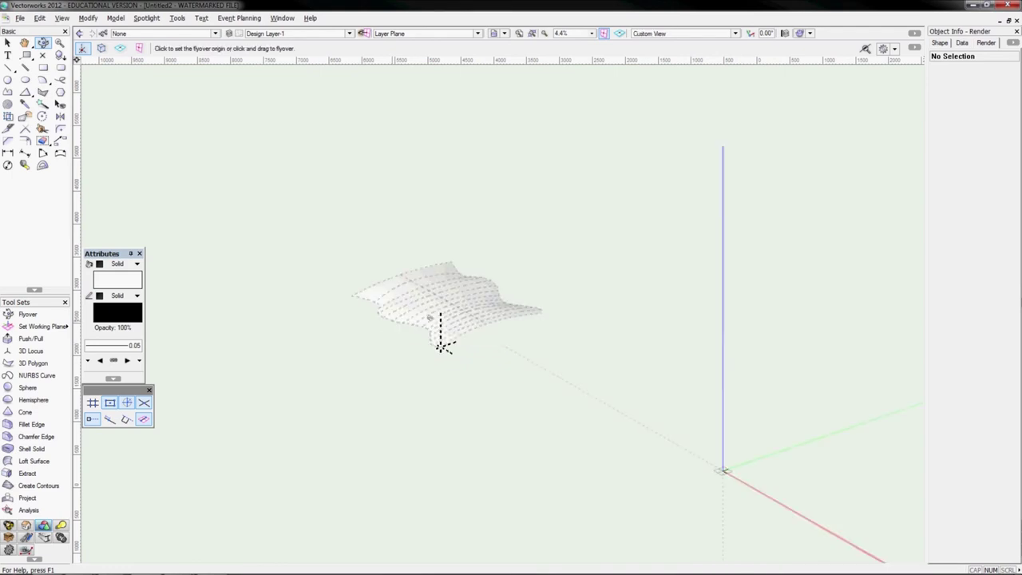
Return to the Right Isometric view and undo the loft to restore the three NURBS curves.
{"action": "key", "text": "x"}
{"action": "left_click", "coordinate": [477, 320]}
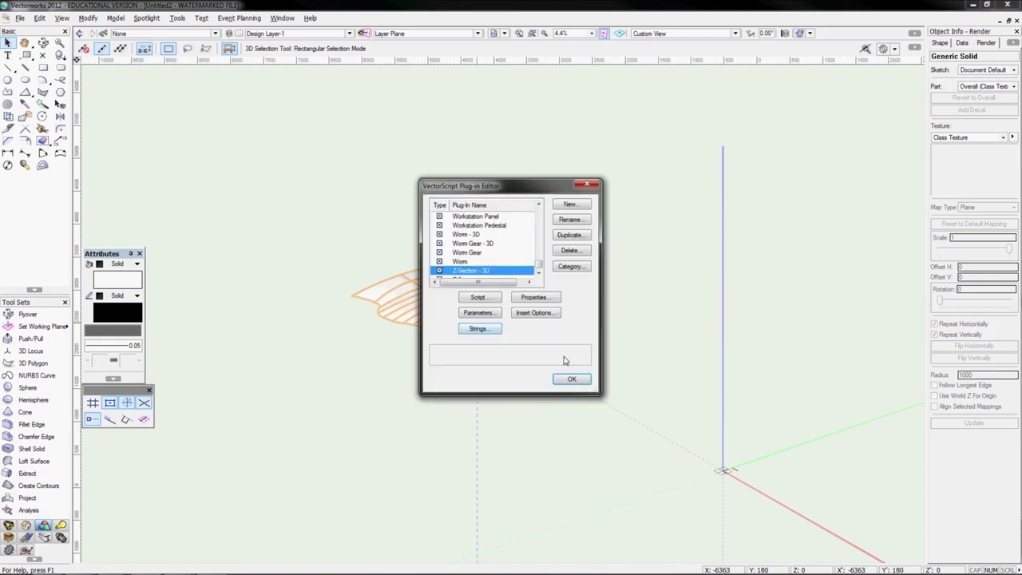
{"action": "left_click", "coordinate": [571, 379]}
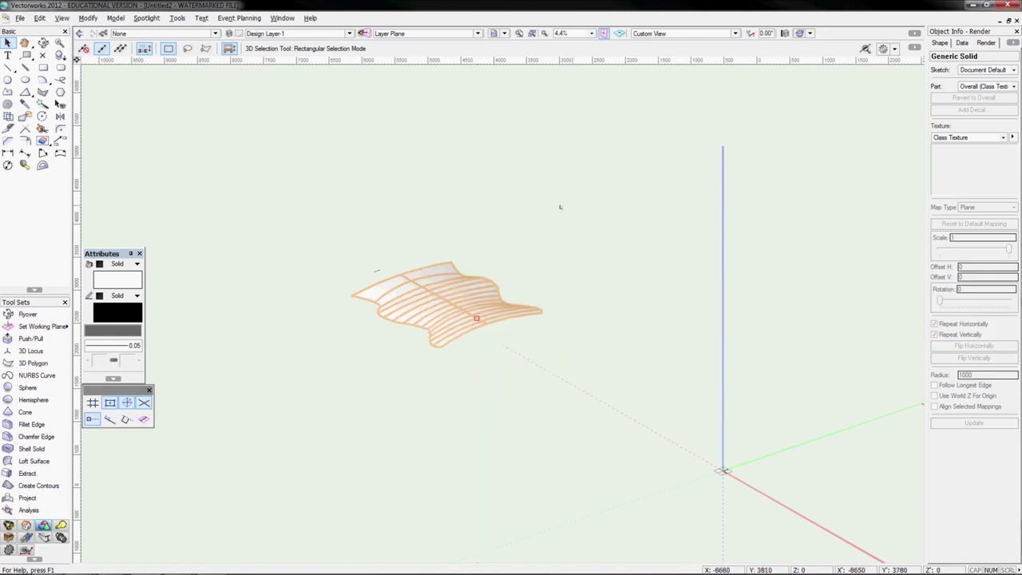
{"action": "key", "text": "KP_3"}
{"action": "key", "text": "ctrl+z"}
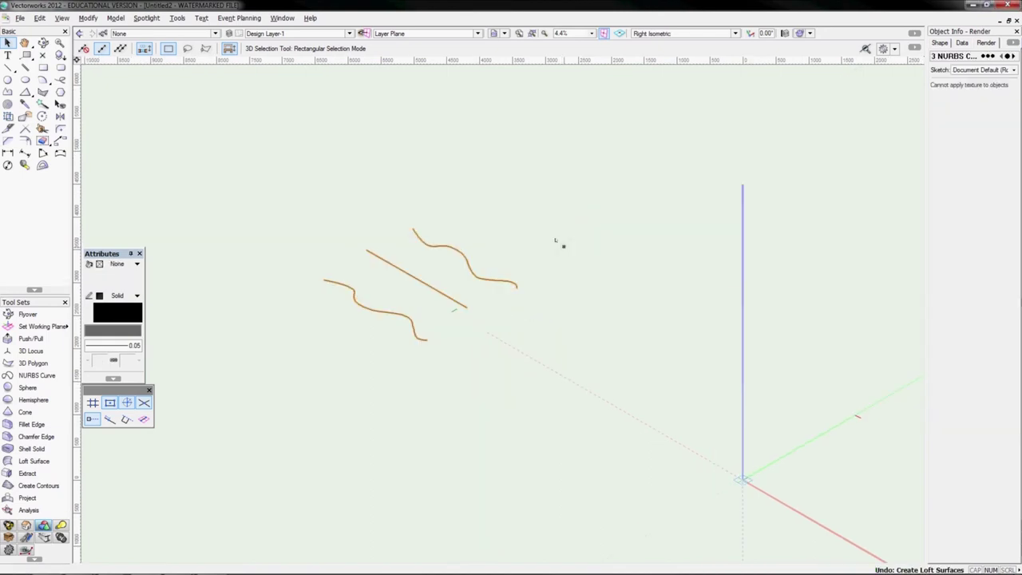
In the Right view, raise the straight NURBS curve well above the two wavy curves, and return to the Right Isometric view.
{"action": "key", "text": "KP_6"}
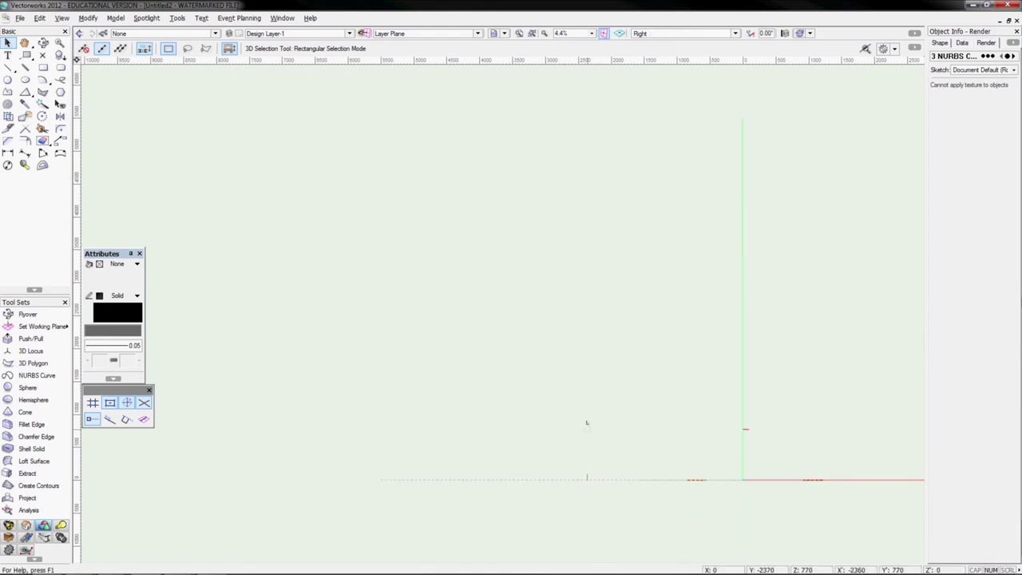
{"action": "left_click_drag", "start_coordinate": [713, 423], "coordinate": [786, 527]}
{"action": "left_click_drag", "start_coordinate": [753, 475], "coordinate": [754, 397]}
{"action": "key", "text": "3"}
{"action": "left_click", "coordinate": [325, 193]}
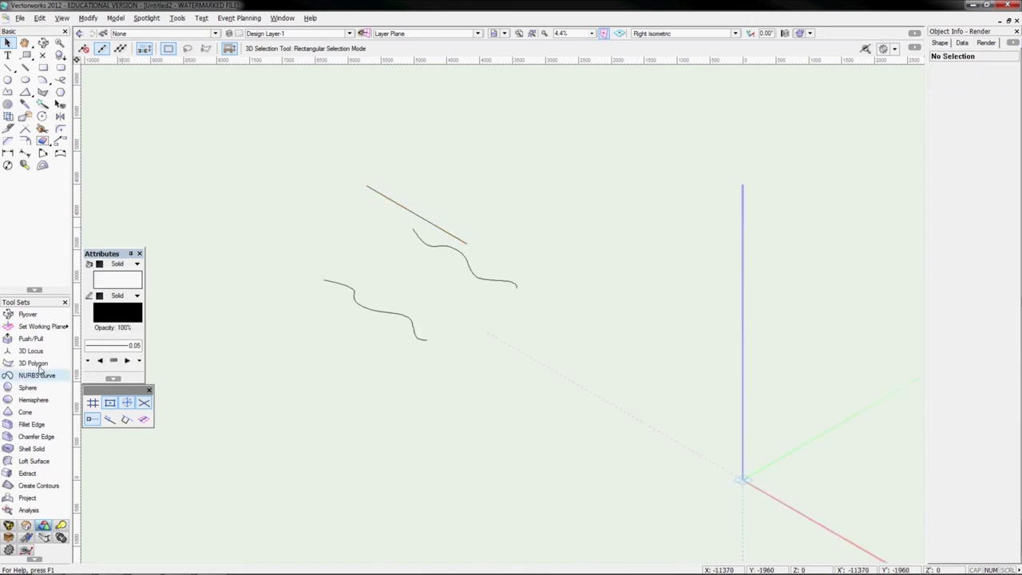
Loft the wavy, raised straight and mirrored NURBS curves from their matching near ends with no rail, and create the previewed result as a solid.
{"action": "left_click", "coordinate": [24, 462]}
{"action": "left_click", "coordinate": [424, 338]}
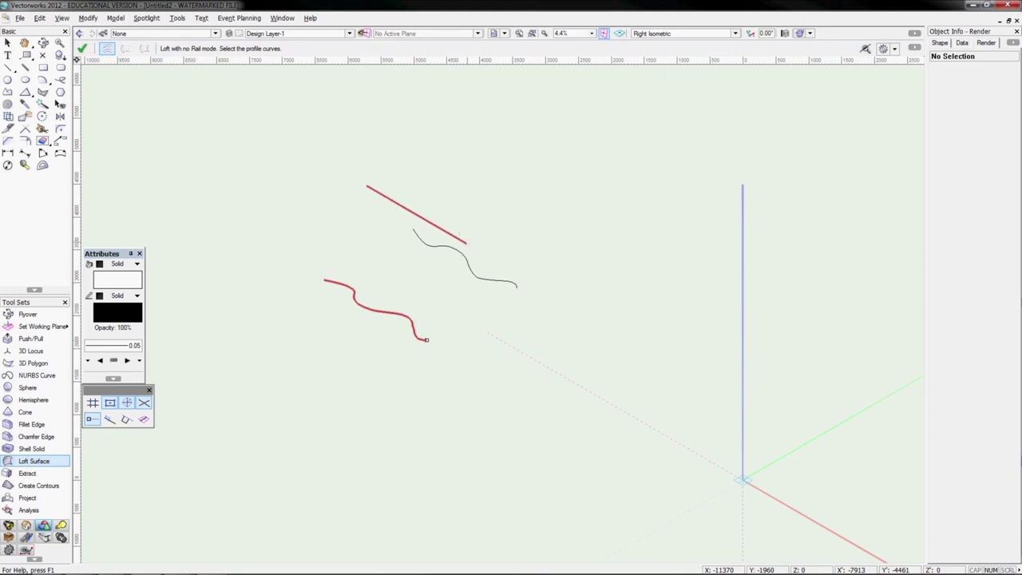
{"action": "left_click", "coordinate": [467, 243]}
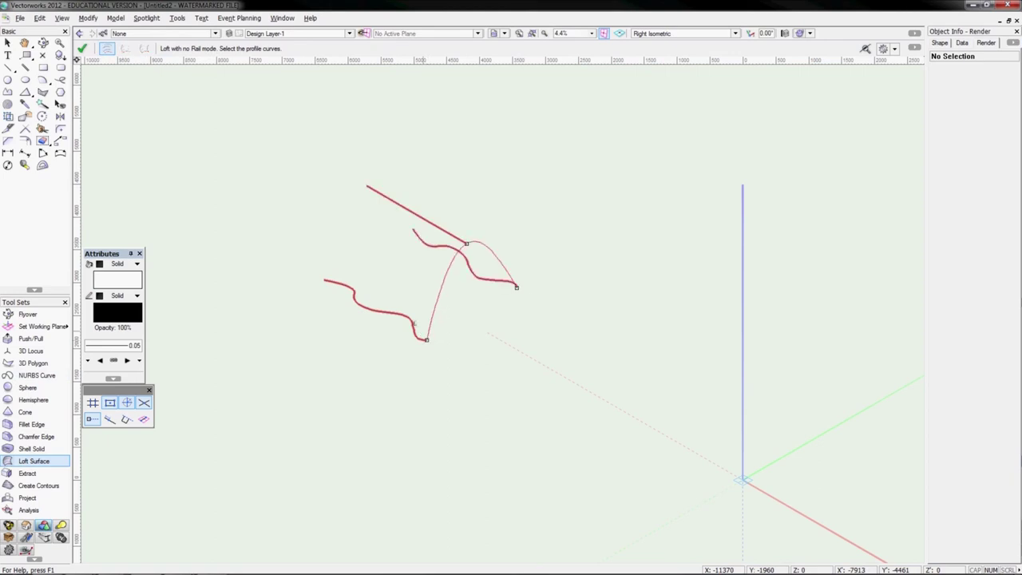
{"action": "left_click", "coordinate": [82, 48]}
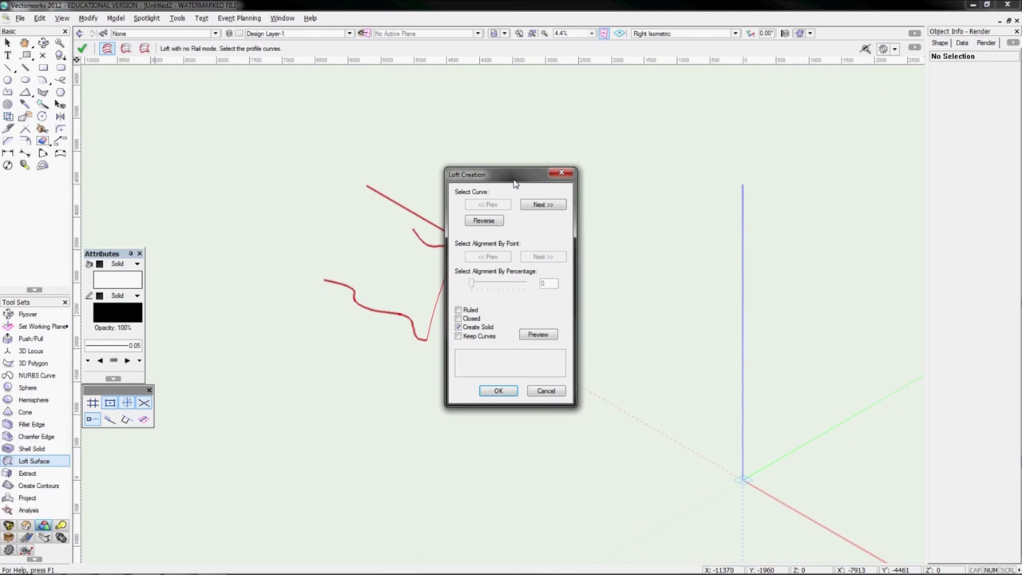
{"action": "left_click_drag", "start_coordinate": [515, 184], "coordinate": [665, 148]}
{"action": "left_click", "coordinate": [686, 300]}
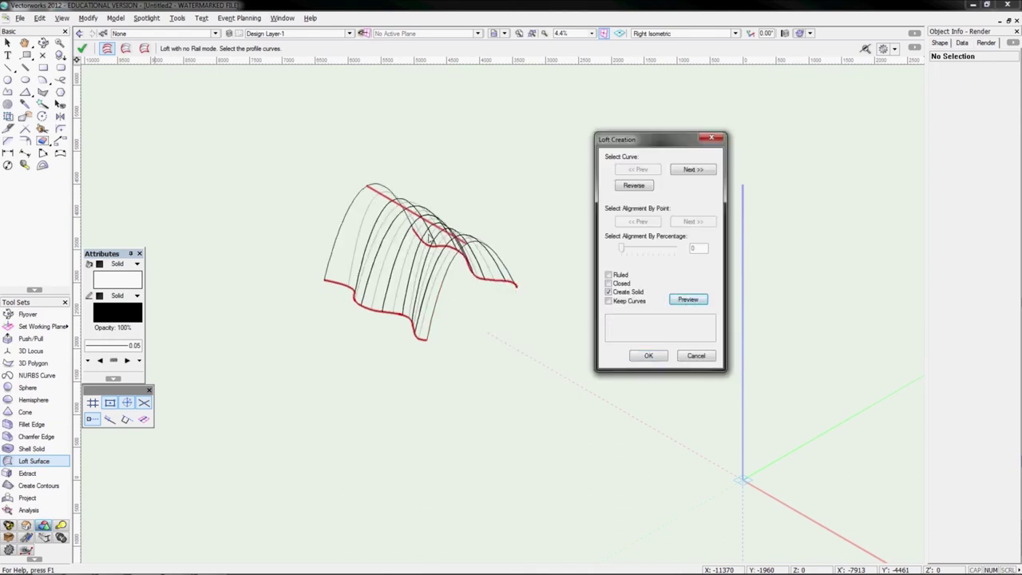
{"action": "left_click", "coordinate": [645, 355]}
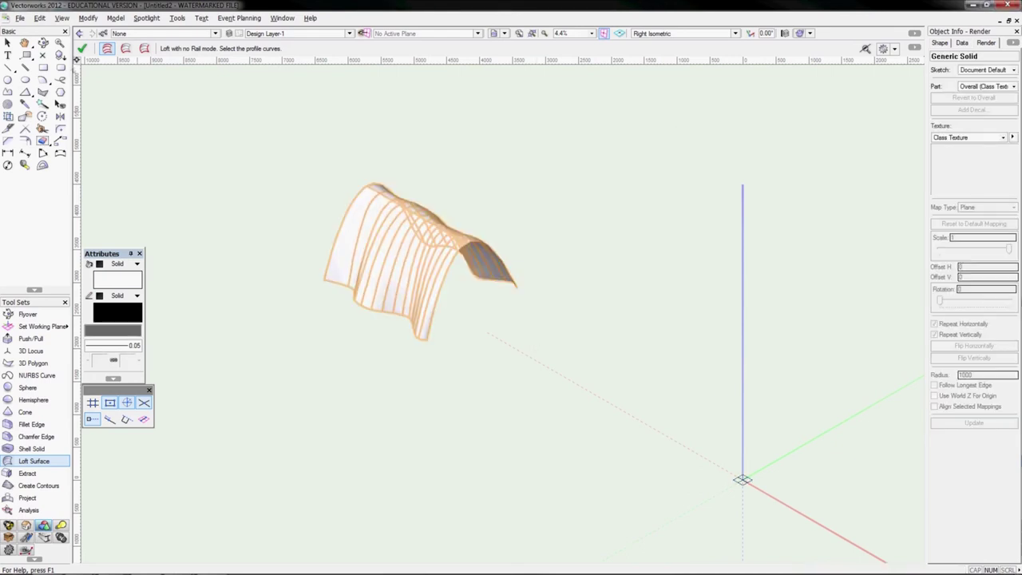
Inspect the arched loft from another angle, and delete it in the Top/Plan view.
{"action": "key", "text": "shift+c"}
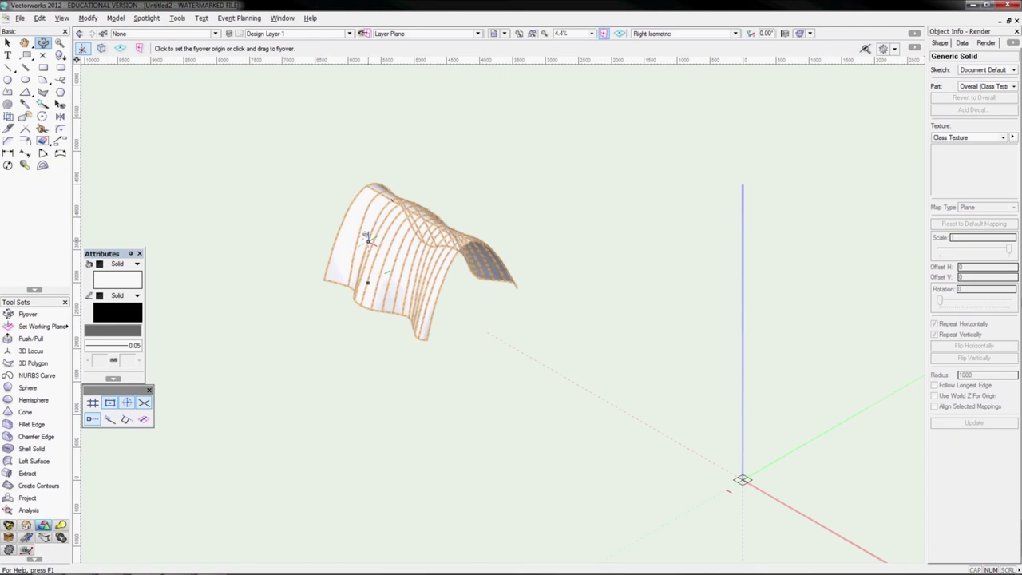
{"action": "mouse_move", "coordinate": [366, 237]}
{"action": "left_mouse_down"}
{"action": "mouse_move", "coordinate": [343, 238]}
{"action": "mouse_move", "coordinate": [317, 210]}
{"action": "mouse_move", "coordinate": [274, 211]}
{"action": "mouse_move", "coordinate": [316, 239]}
{"action": "mouse_move", "coordinate": [343, 239]}
{"action": "mouse_move", "coordinate": [325, 302]}
{"action": "left_mouse_up"}
{"action": "middle_click_drag", "start_coordinate": [325, 302], "coordinate": [337, 309]}
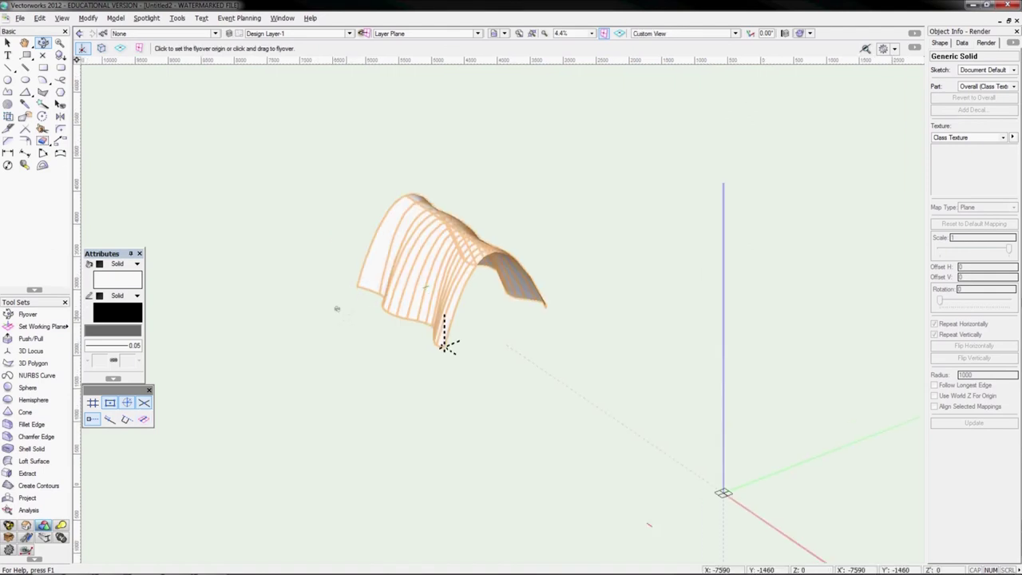
{"action": "key", "text": "F5"}
{"action": "key", "text": "Delete"}
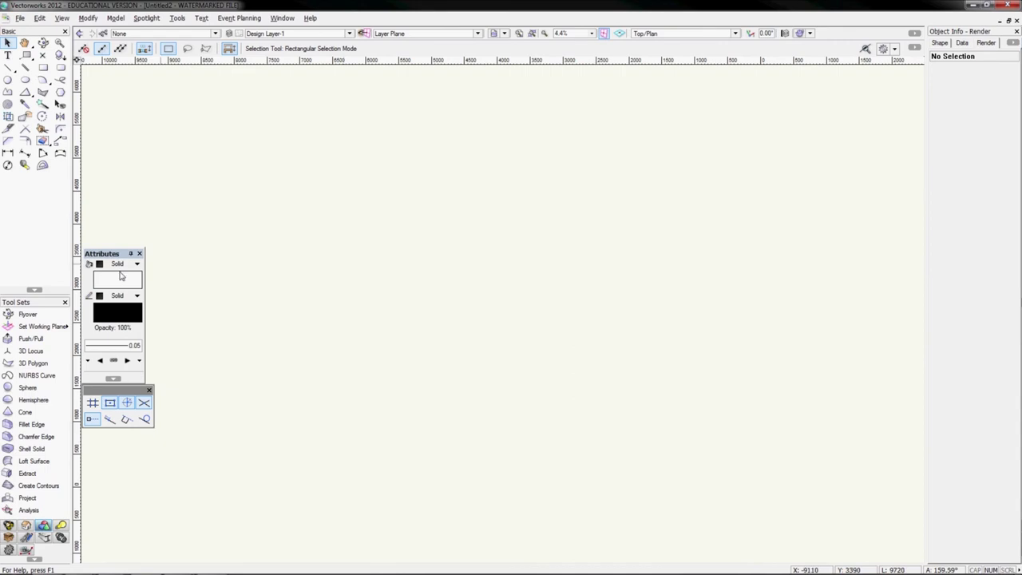
Compare the Loft Surface tool's no-rail, one-rail and birail sweep modes and the selections each requires.
{"action": "left_click", "coordinate": [34, 461]}
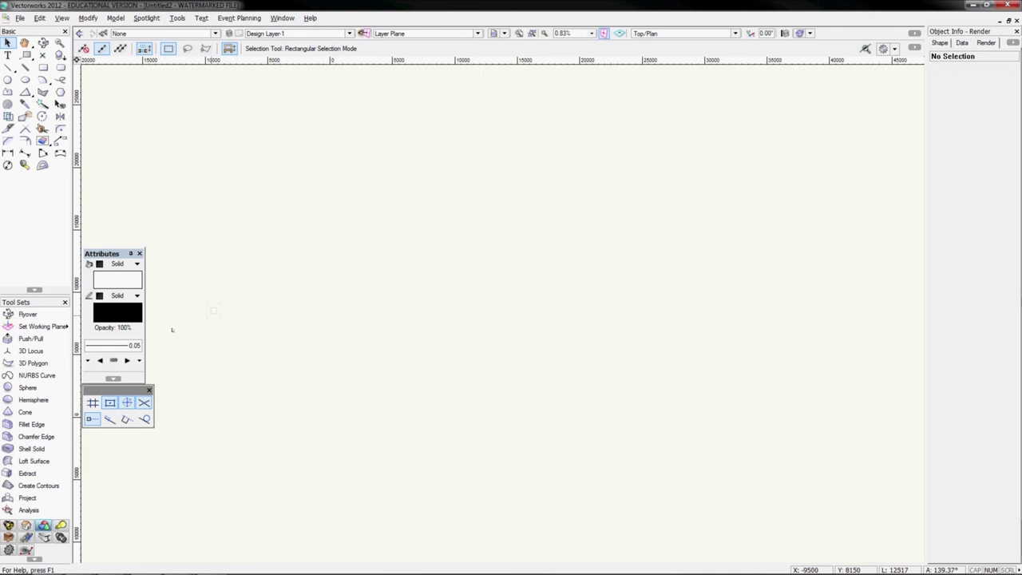
{"action": "left_click", "coordinate": [34, 461]}
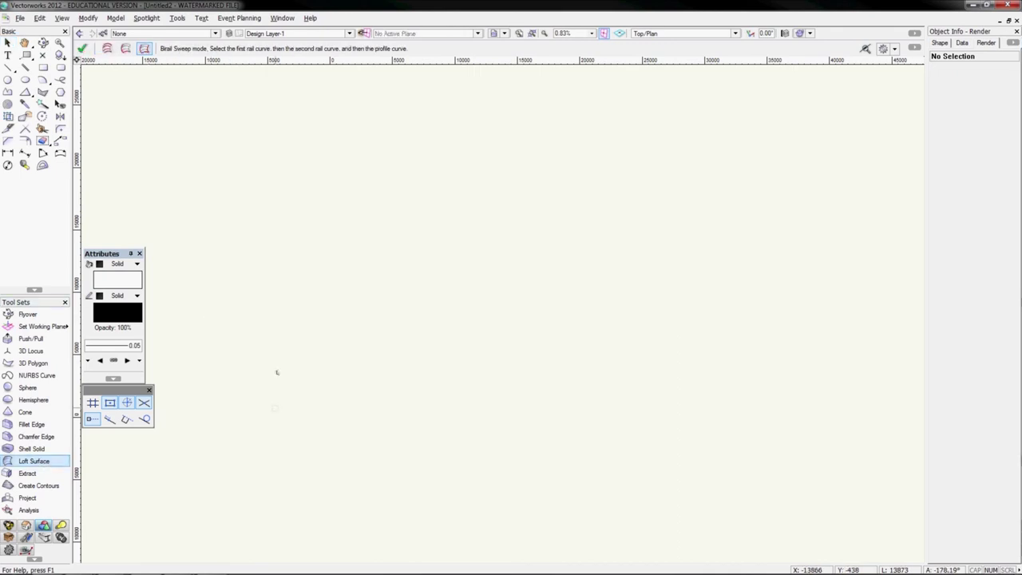
{"action": "left_click", "coordinate": [126, 48]}
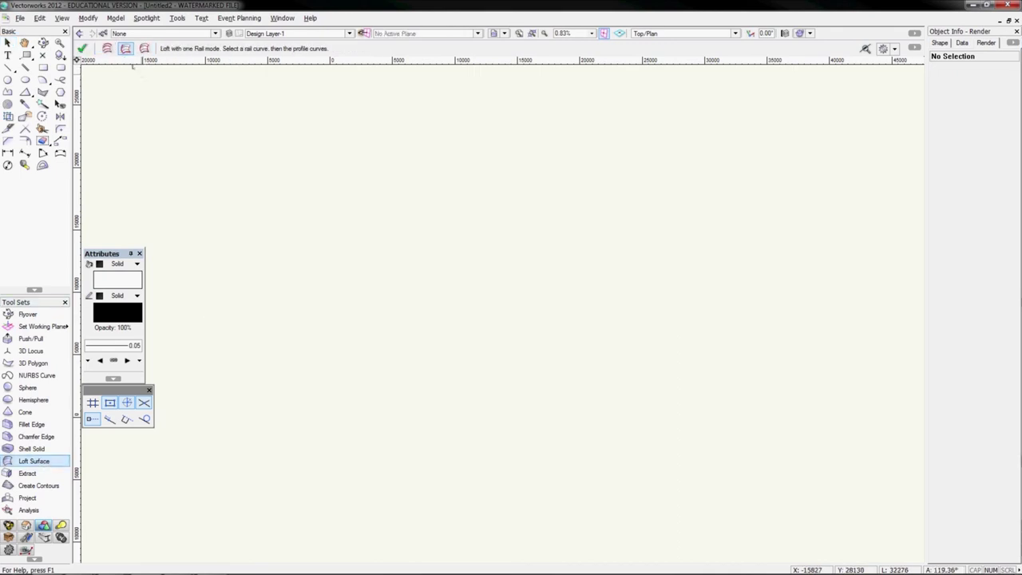
{"action": "left_click", "coordinate": [143, 49]}
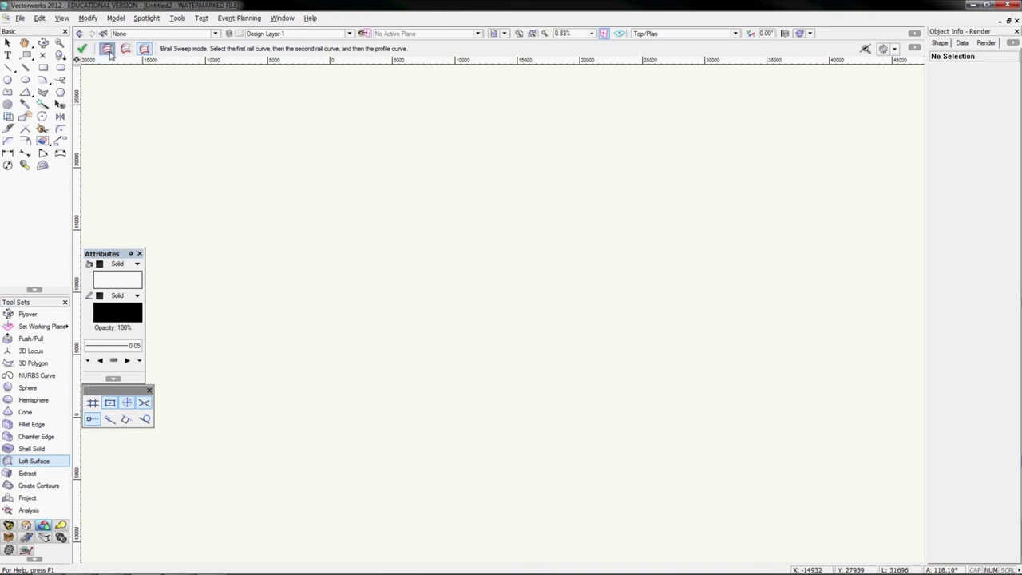
{"action": "left_click", "coordinate": [107, 50]}
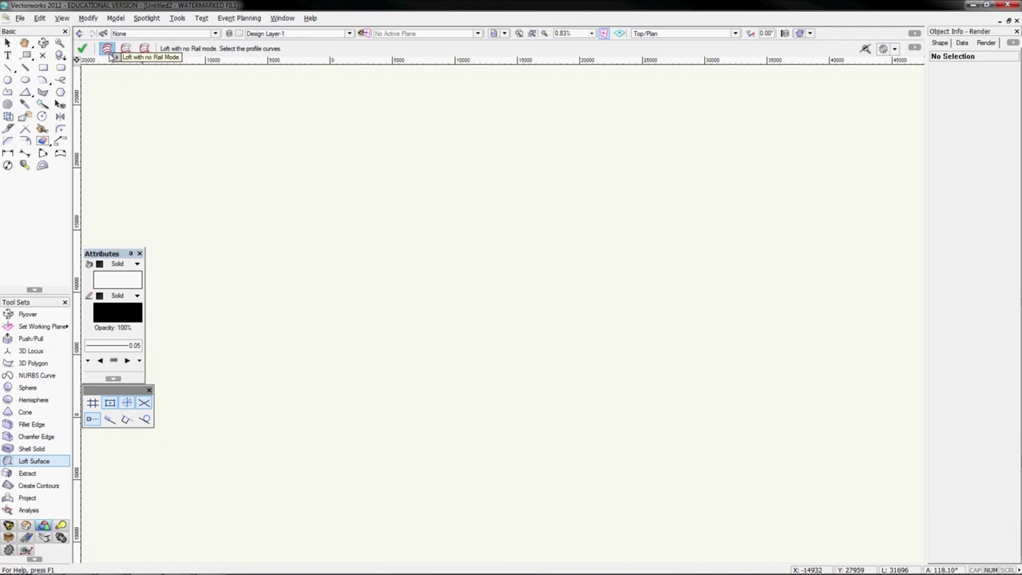
{"action": "left_click", "coordinate": [128, 49]}
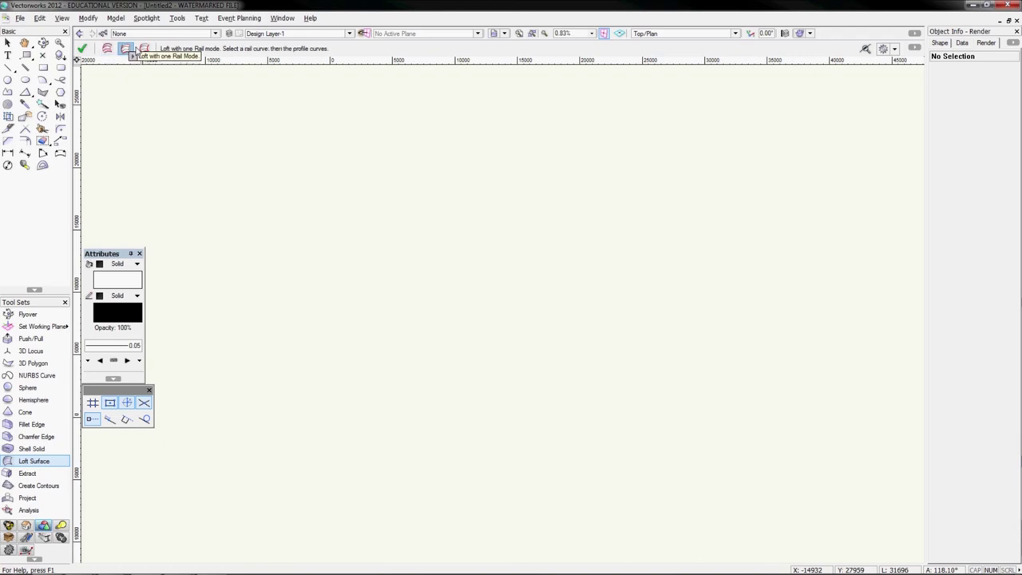
{"action": "left_click", "coordinate": [143, 49]}
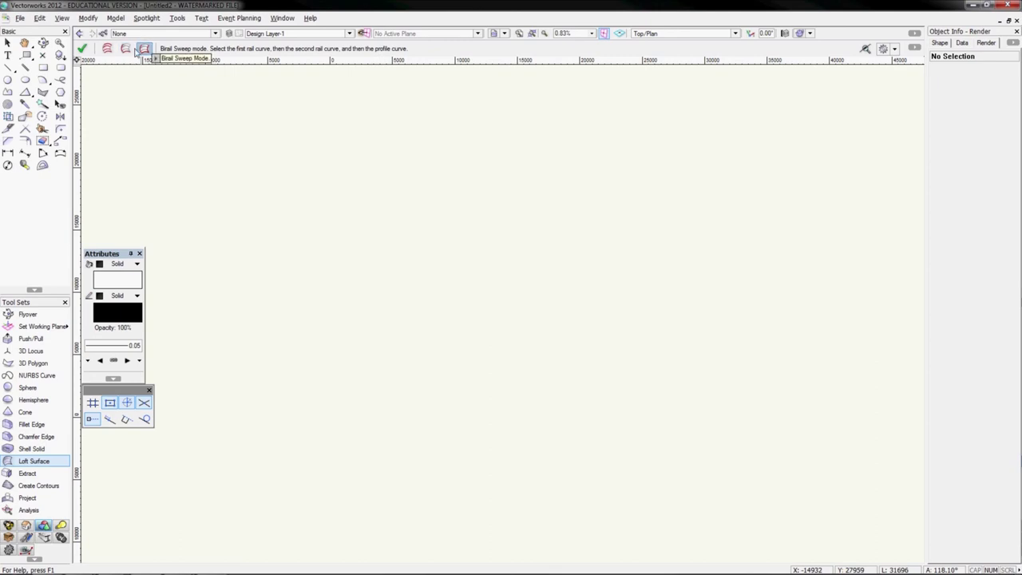
{"action": "left_click", "coordinate": [127, 50]}
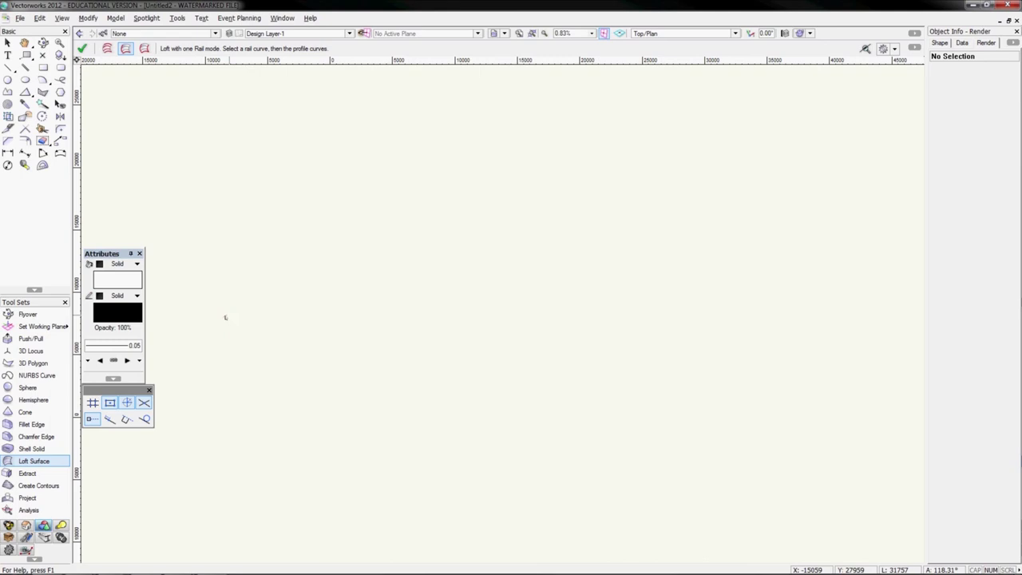
{"action": "left_click", "coordinate": [35, 436]}
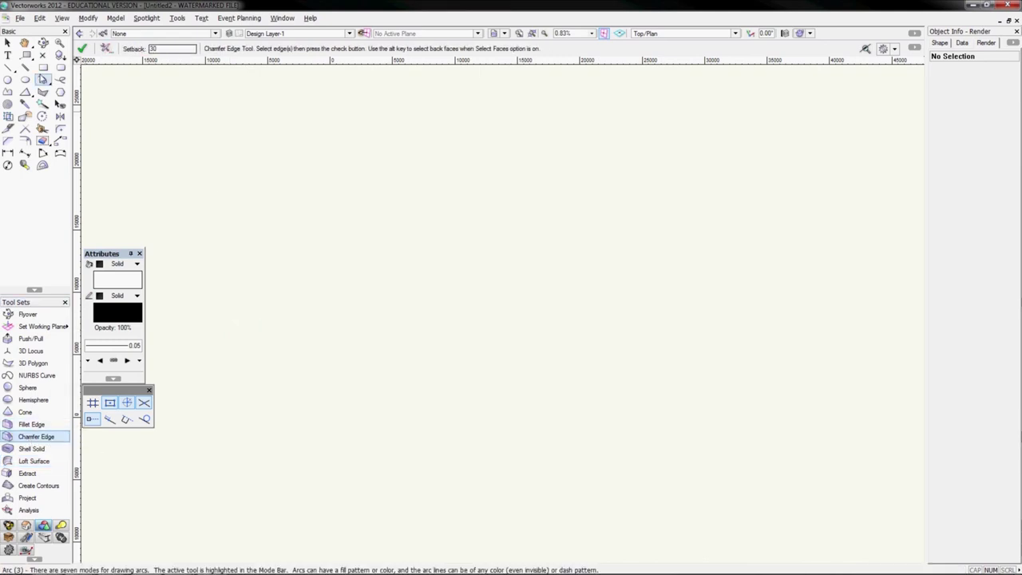
Draw a square about 13400 mm wide in the Top/Plan view, and extrude it 11000 mm.
{"action": "left_click", "coordinate": [42, 68]}
{"action": "left_click", "coordinate": [250, 199]}
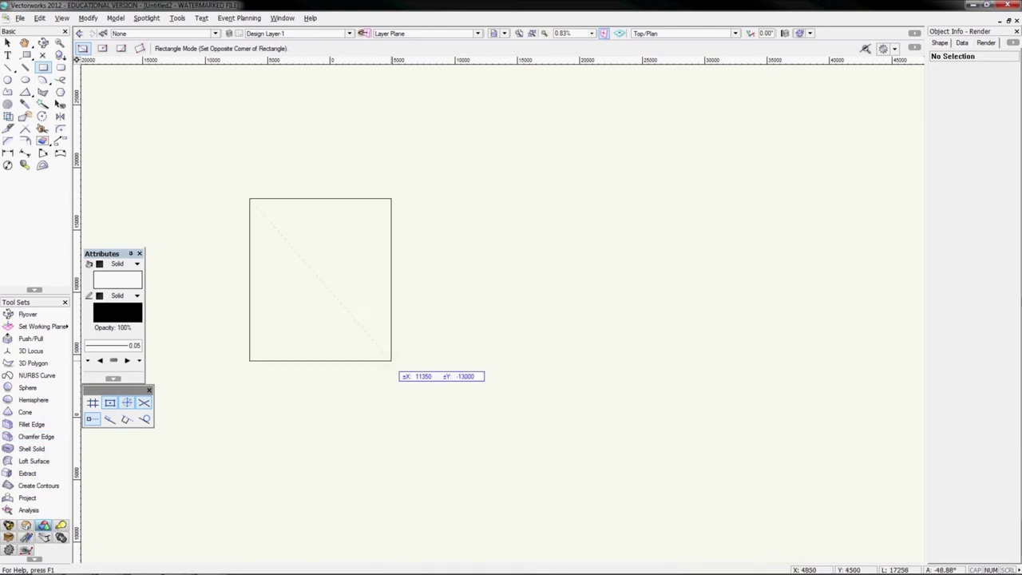
{"action": "left_click", "coordinate": [417, 367]}
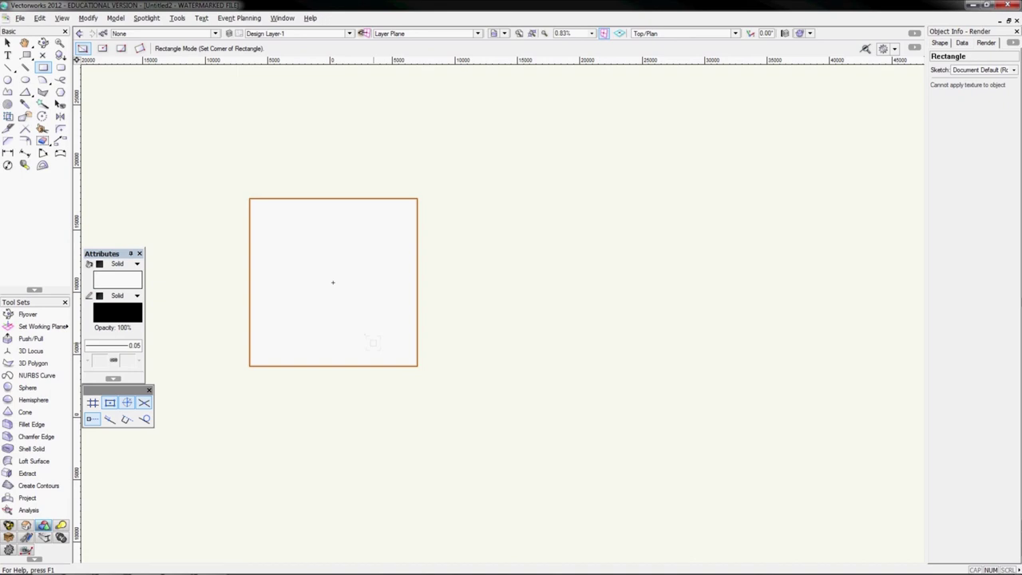
{"action": "left_click", "coordinate": [948, 45]}
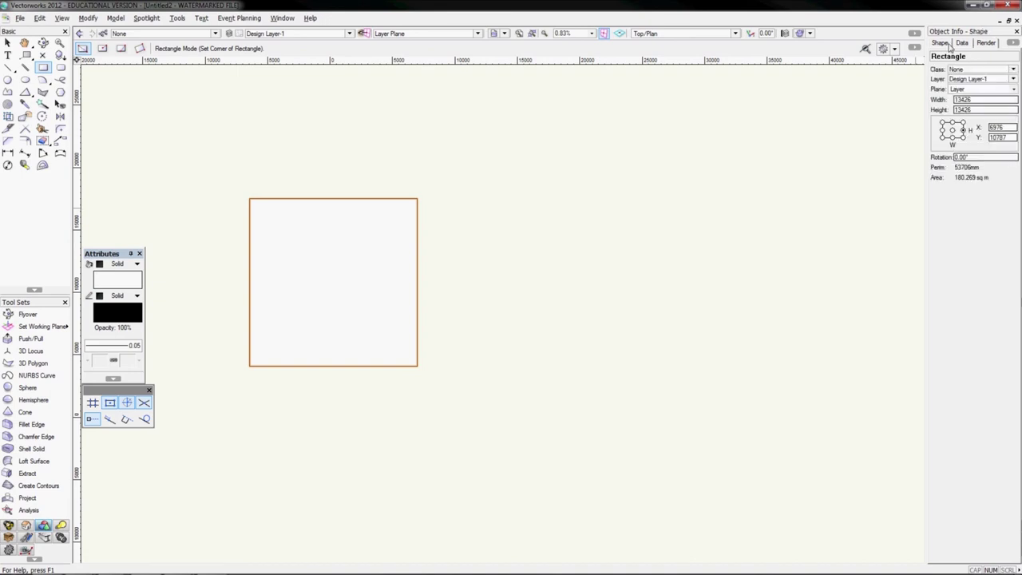
{"action": "key", "text": "ctrl+e"}
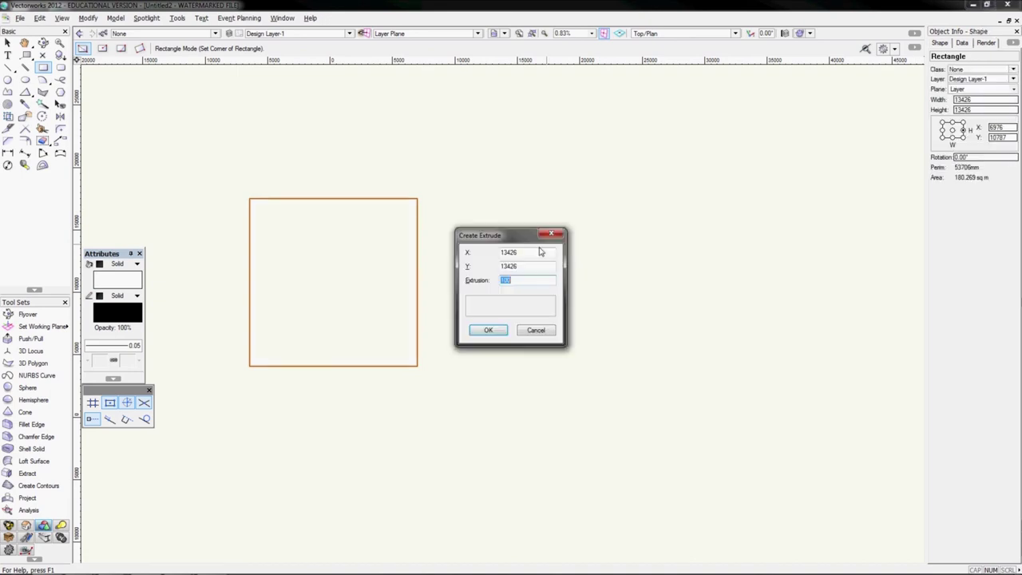
{"action": "type", "text": "11000"}
{"action": "key", "text": "Return"}
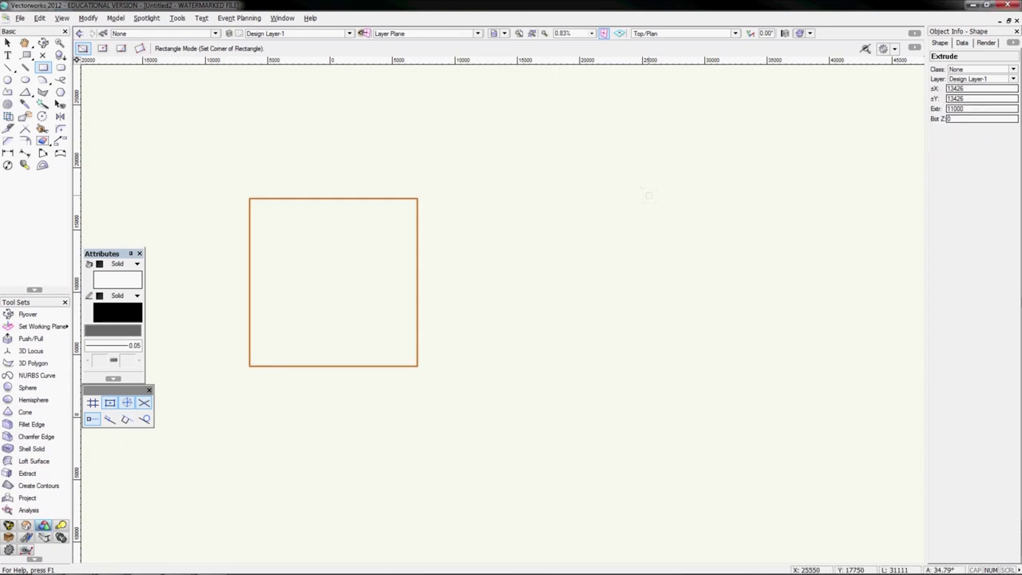
Duplicate the extruded block in Top/Plan view with the copy placed beside it, and show both blocks in the Right Isometric view.
{"action": "key", "text": "KP_3"}
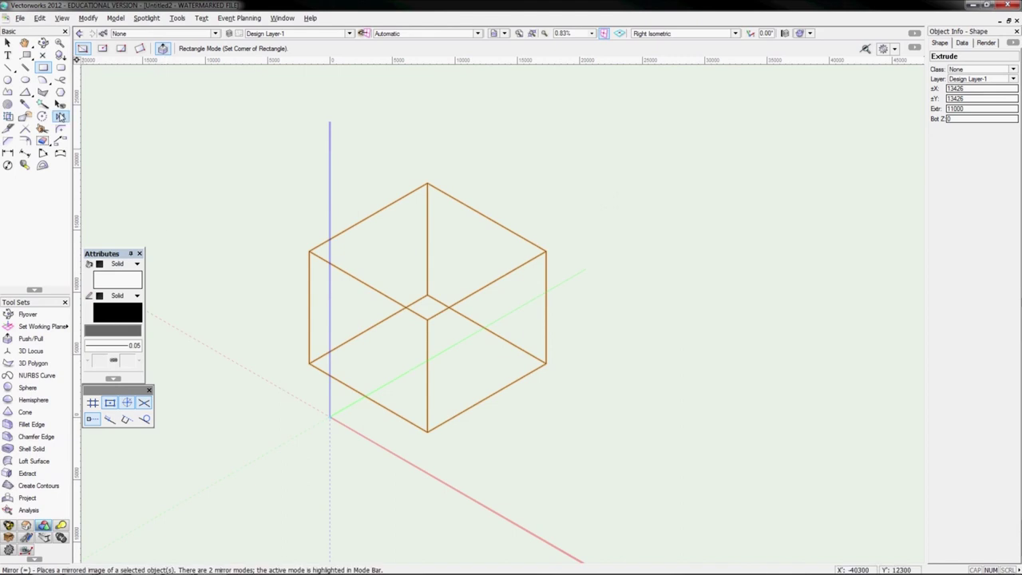
{"action": "key", "text": "F5"}
{"action": "key", "text": "x"}
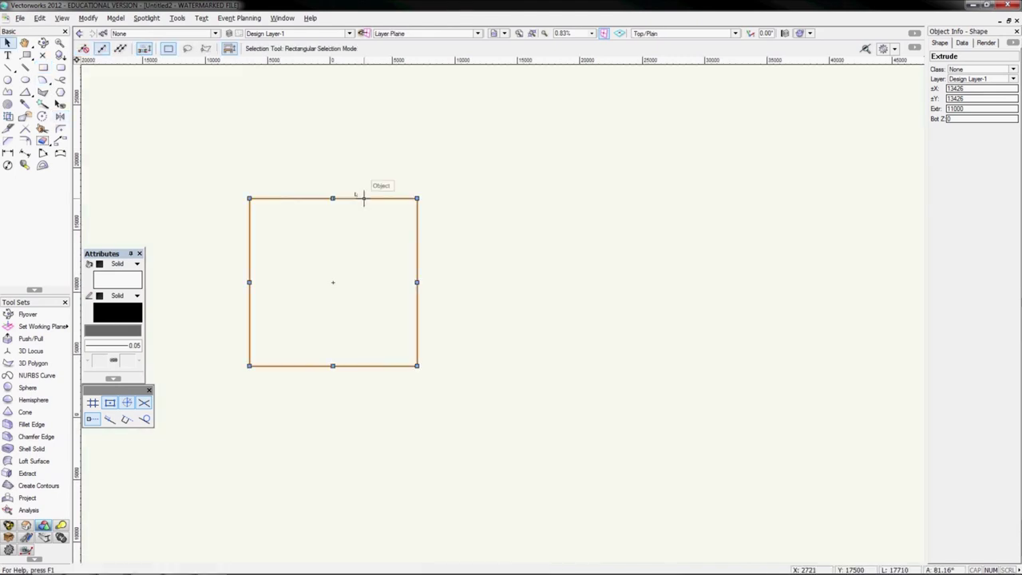
{"action": "left_click_drag", "start_coordinate": [364, 198], "coordinate": [419, 198]}
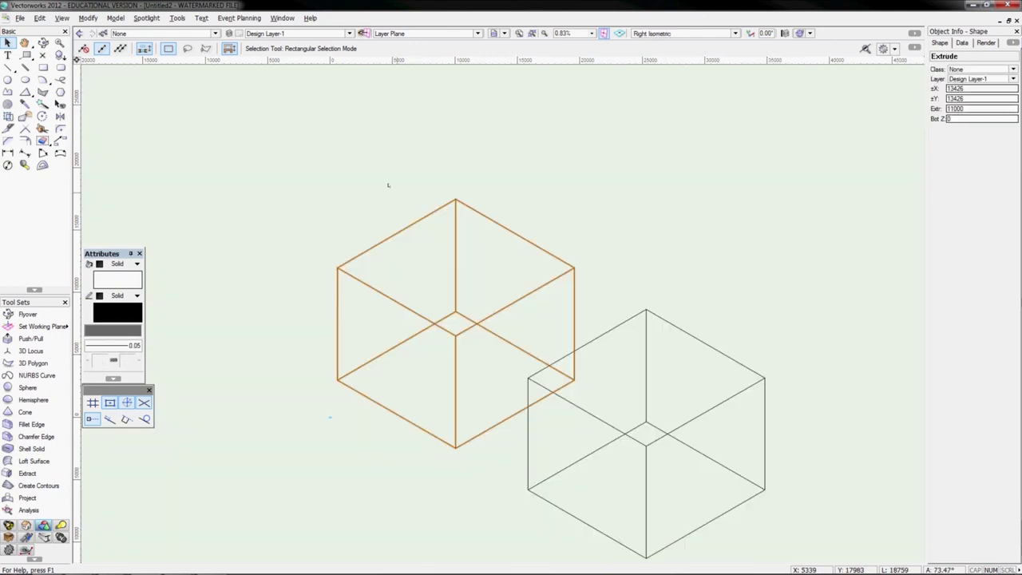
{"action": "key", "text": "shift+x"}
{"action": "middle_click_drag", "start_coordinate": [396, 356], "coordinate": [317, 295]}
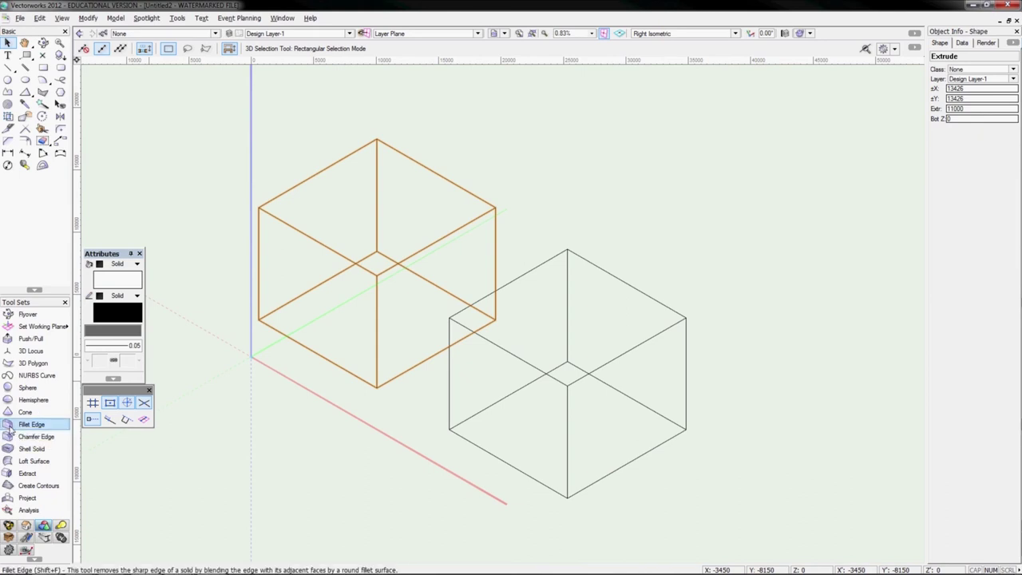
With Fillet Edge, select the lower-left edge of the first block that runs towards the back.
{"action": "left_click", "coordinate": [27, 424]}
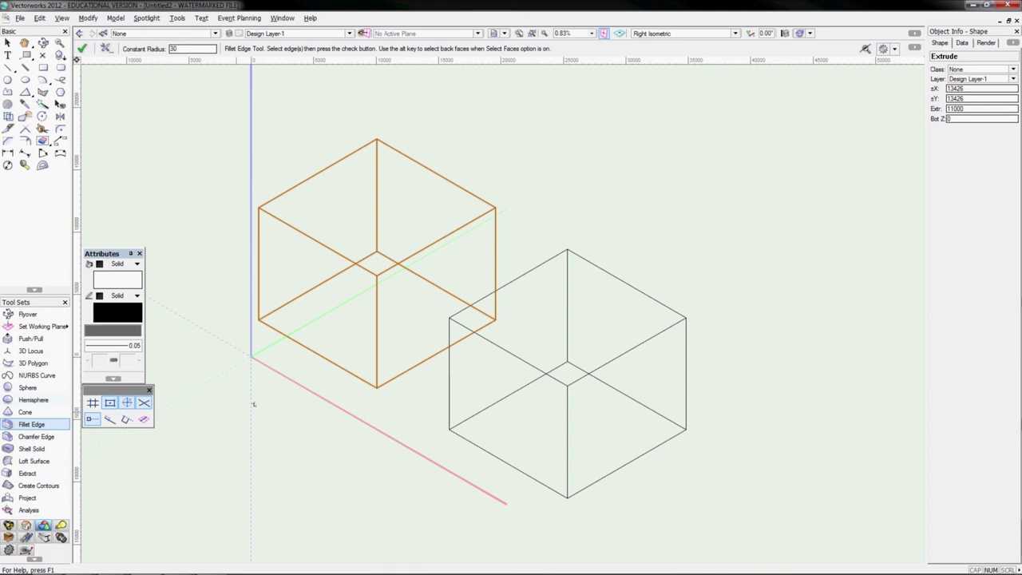
{"action": "left_click", "coordinate": [324, 356]}
{"action": "left_click", "coordinate": [431, 231]}
{"action": "left_click", "coordinate": [297, 296], "text": "shift"}
{"action": "left_click", "coordinate": [320, 283]}
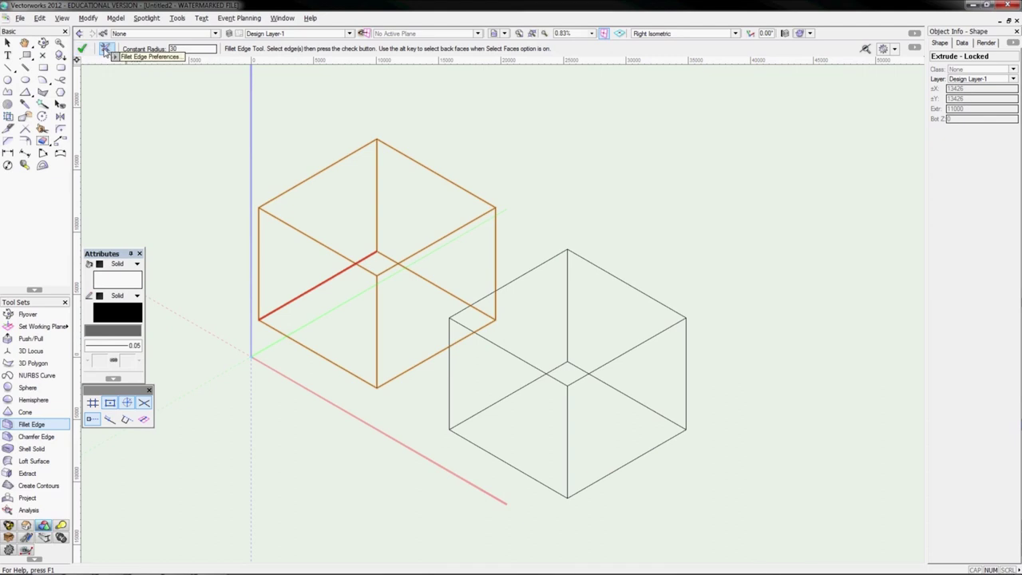
Set the fillet's constant radius to 1000 mm in the Fillet Edge Preferences.
{"action": "left_click", "coordinate": [106, 50]}
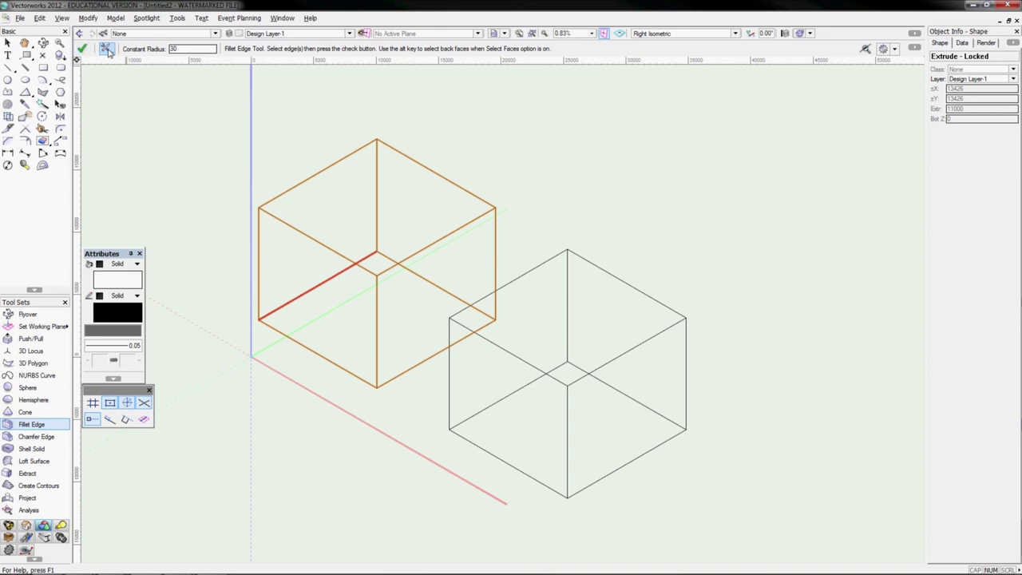
{"action": "left_click", "coordinate": [107, 50]}
{"action": "left_click_drag", "start_coordinate": [480, 169], "coordinate": [736, 107]}
{"action": "mouse_move", "coordinate": [728, 177]}
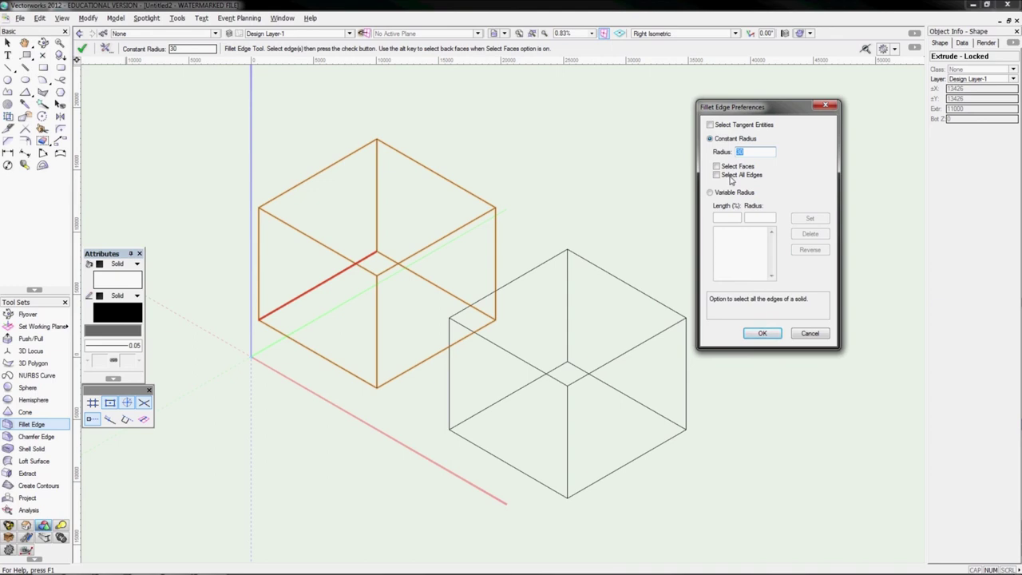
{"action": "mouse_move", "coordinate": [735, 151]}
{"action": "type", "text": "00"}
{"action": "key", "text": "BackSpace"}
{"action": "key", "text": "BackSpace"}
{"action": "type", "text": "200"}
{"action": "type", "text": "0"}
{"action": "key", "text": "BackSpace"}
{"action": "key", "text": "BackSpace"}
{"action": "key", "text": "BackSpace"}
{"action": "key", "text": "BackSpace"}
{"action": "type", "text": "1000"}
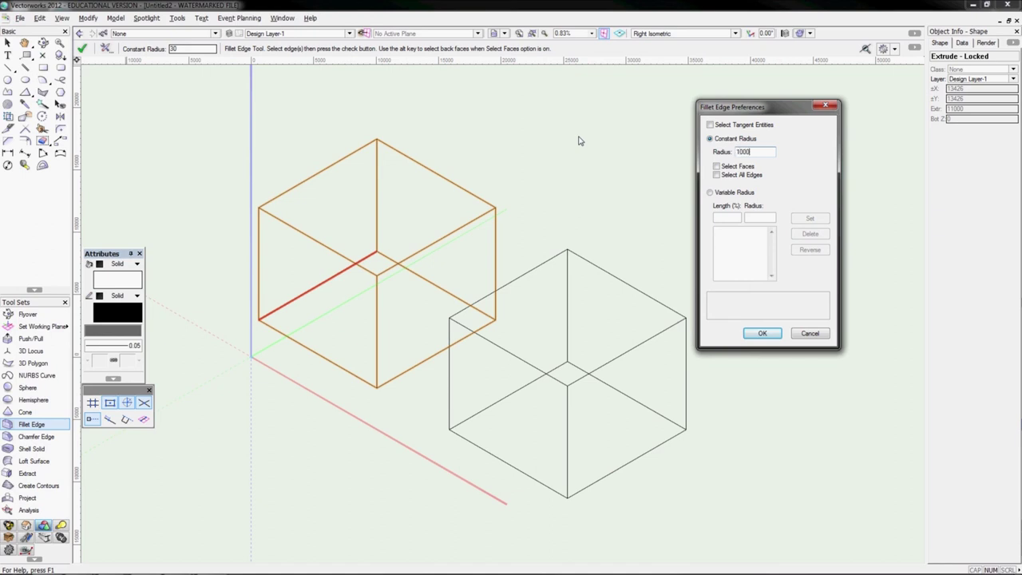
{"action": "left_click", "coordinate": [761, 332]}
Fillet only the first block's lower-left edge, and fillet its diagonally opposite upper-right edge with a 2000 mm radius.
{"action": "left_click", "coordinate": [258, 220]}
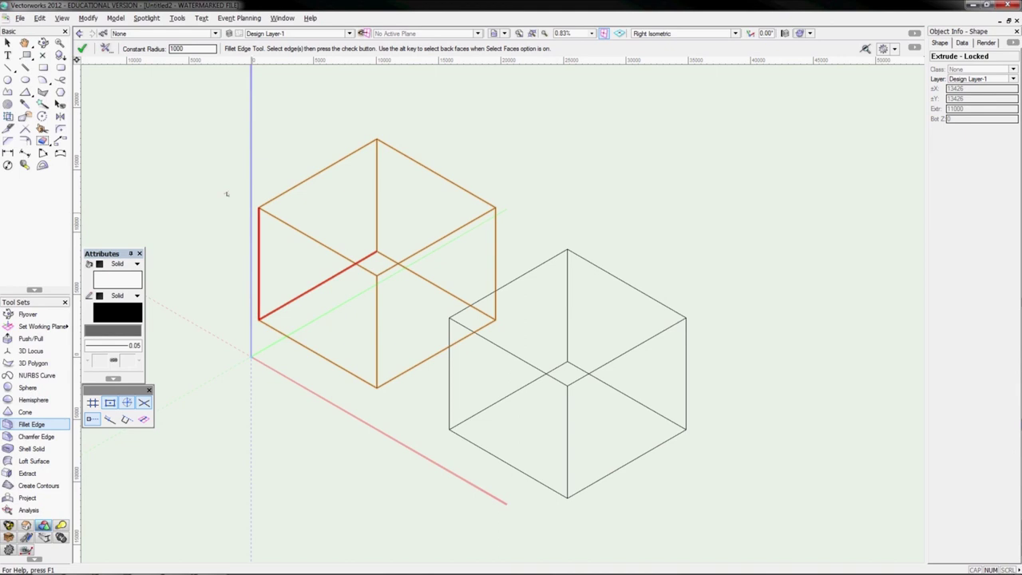
{"action": "left_click", "coordinate": [258, 232]}
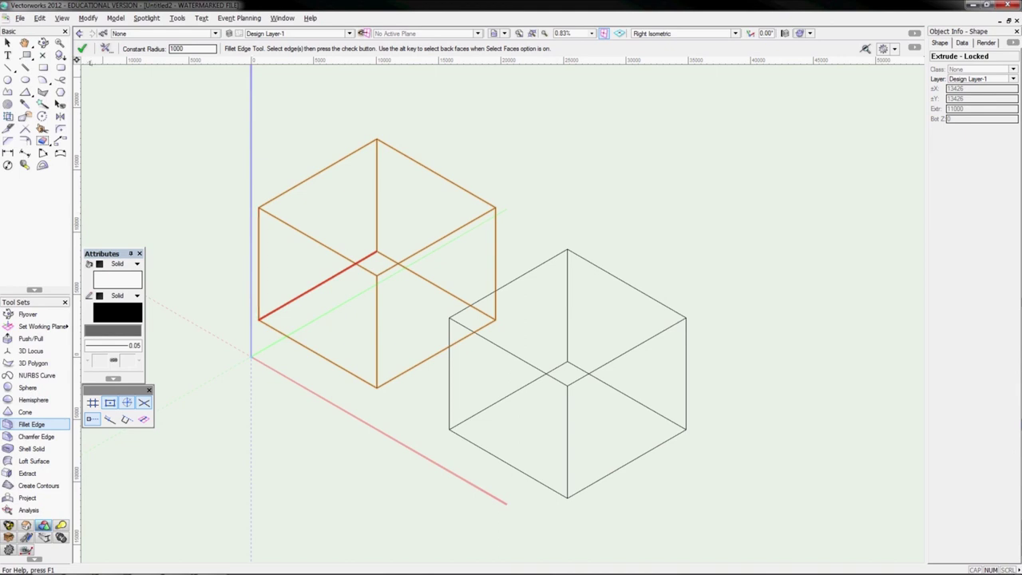
{"action": "left_click", "coordinate": [81, 48]}
{"action": "left_click", "coordinate": [441, 290]}
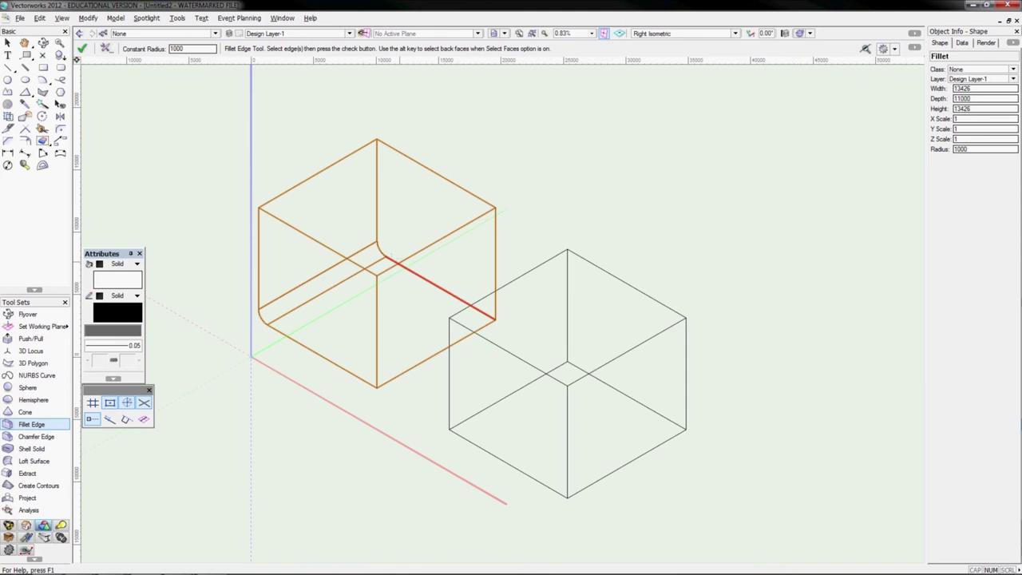
{"action": "left_click", "coordinate": [406, 259]}
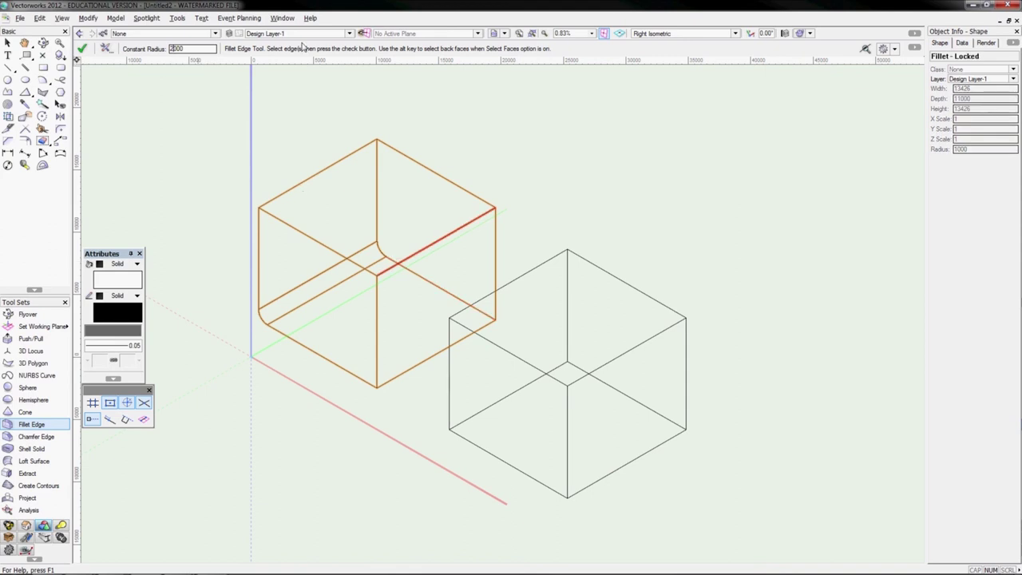
{"action": "left_click", "coordinate": [83, 49]}
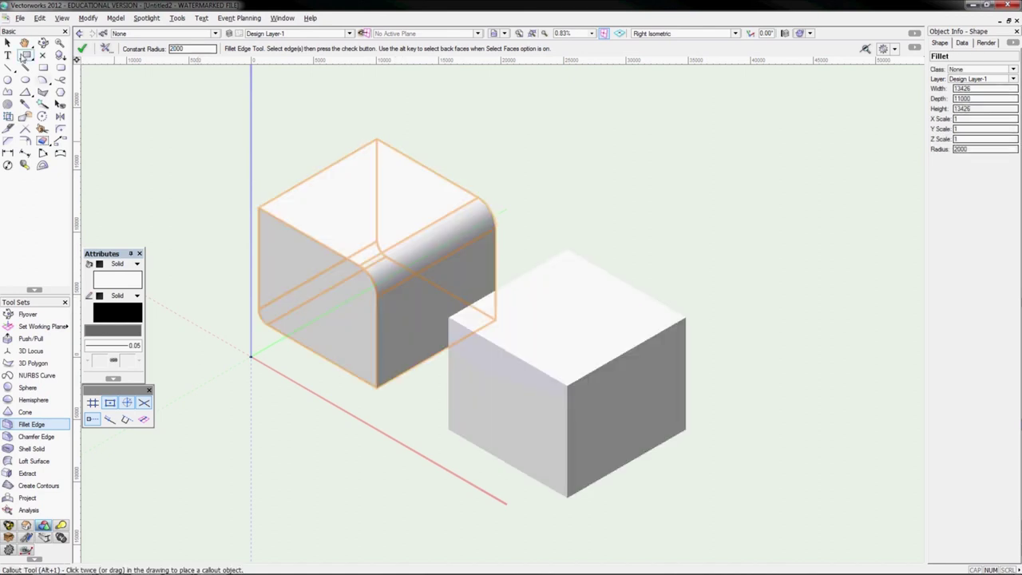
From an orbited view, chamfer the second block's upper-right edge with a 2000 mm setback.
{"action": "left_click", "coordinate": [42, 42]}
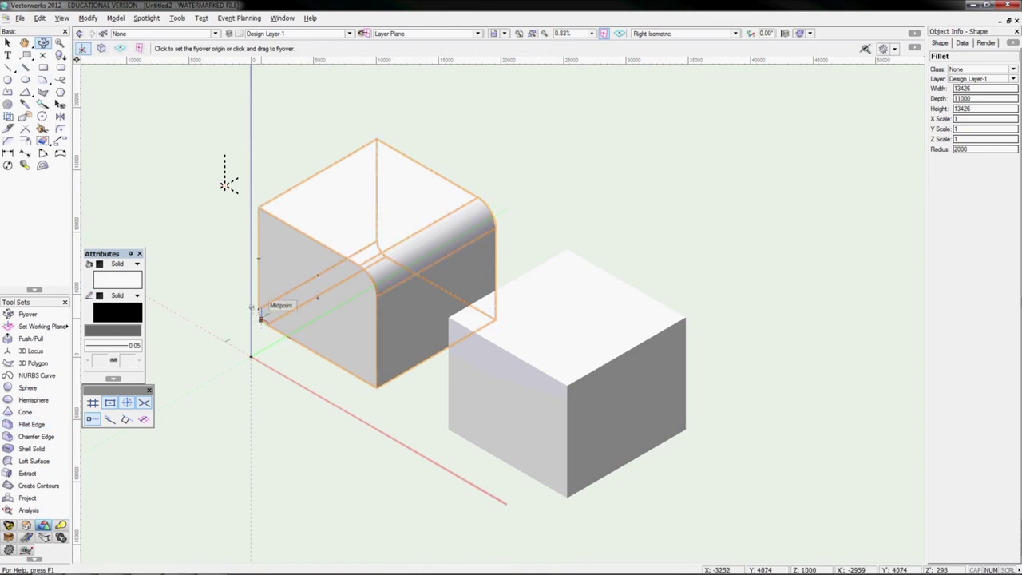
{"action": "left_click_drag", "start_coordinate": [252, 308], "coordinate": [56, 438]}
{"action": "left_click", "coordinate": [36, 437]}
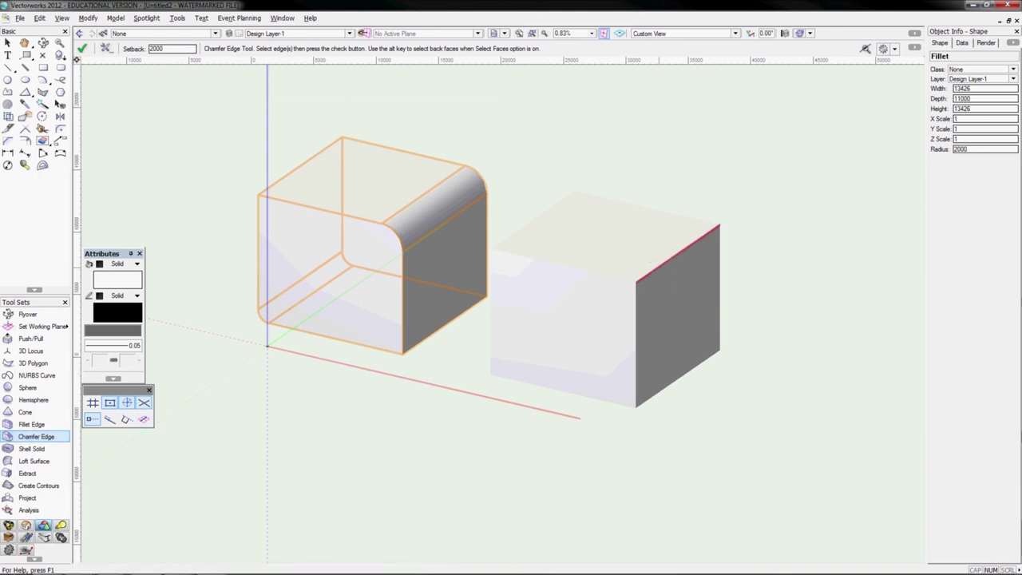
{"action": "left_click", "coordinate": [149, 49]}
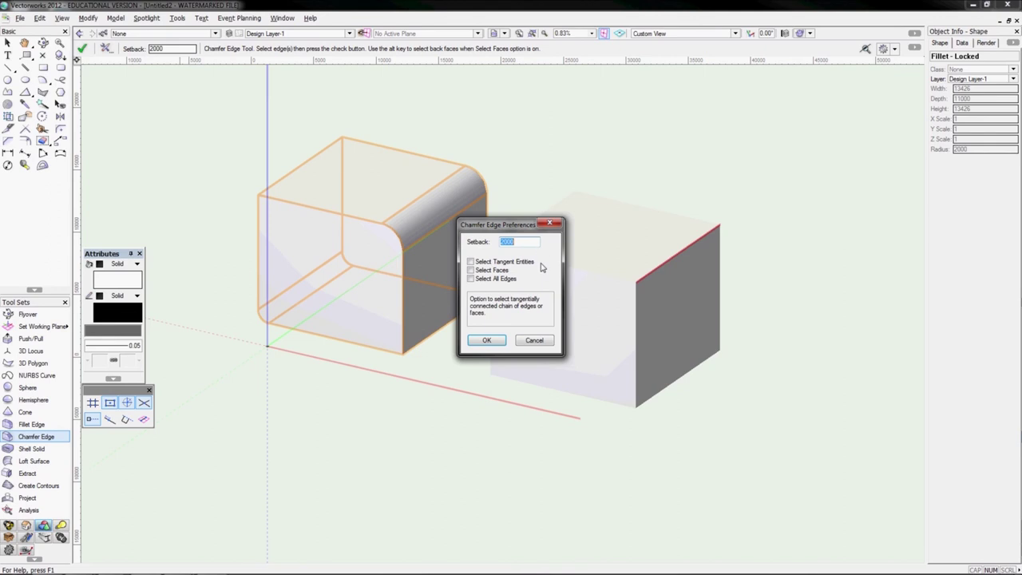
{"action": "key", "text": "Return"}
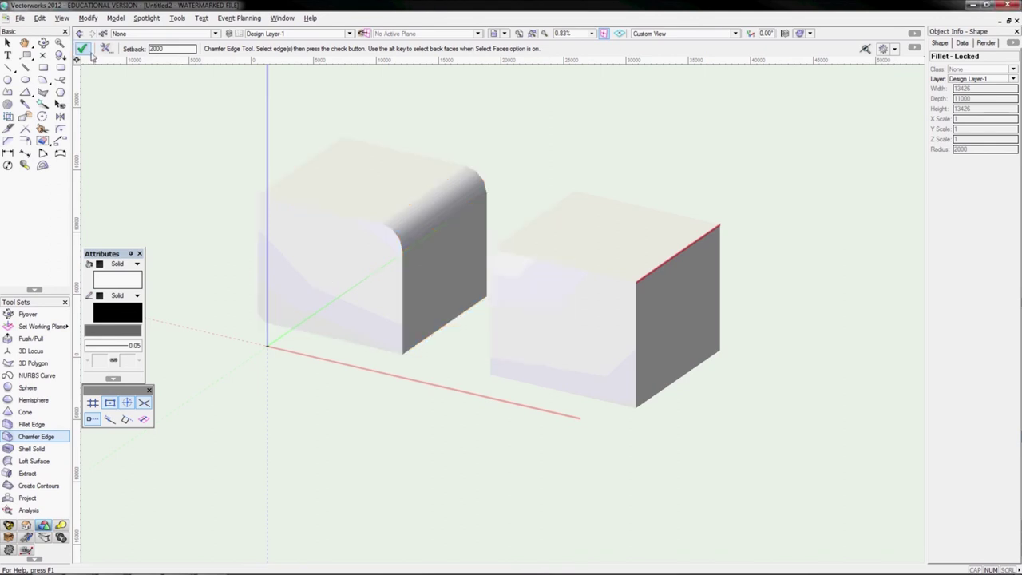
{"action": "left_click", "coordinate": [83, 49]}
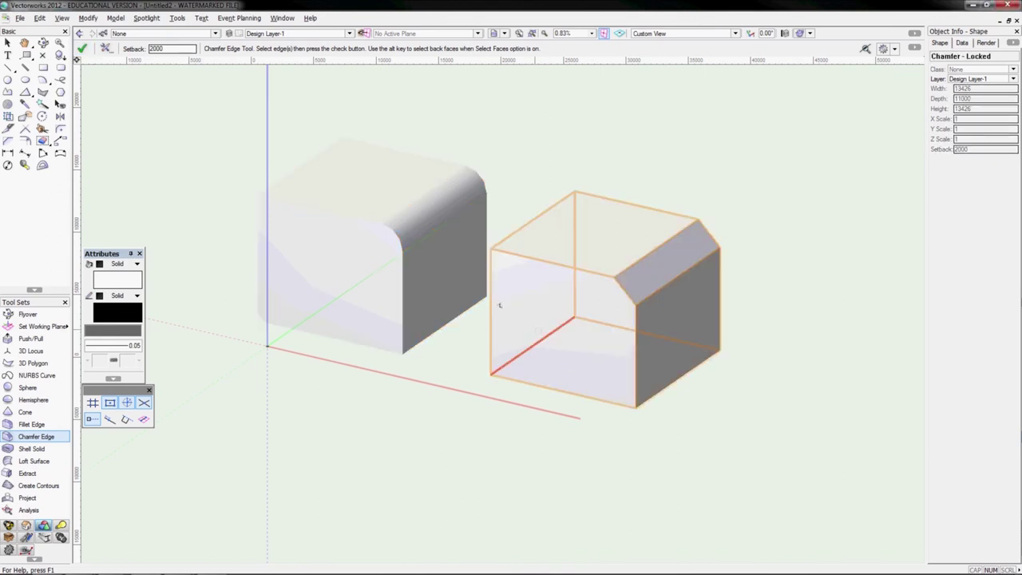
Chamfer the second block's lower-left edge with a 3000 mm setback.
{"action": "left_click_drag", "start_coordinate": [160, 49], "coordinate": [142, 52]}
{"action": "type", "text": "3000"}
{"action": "left_click", "coordinate": [83, 48]}
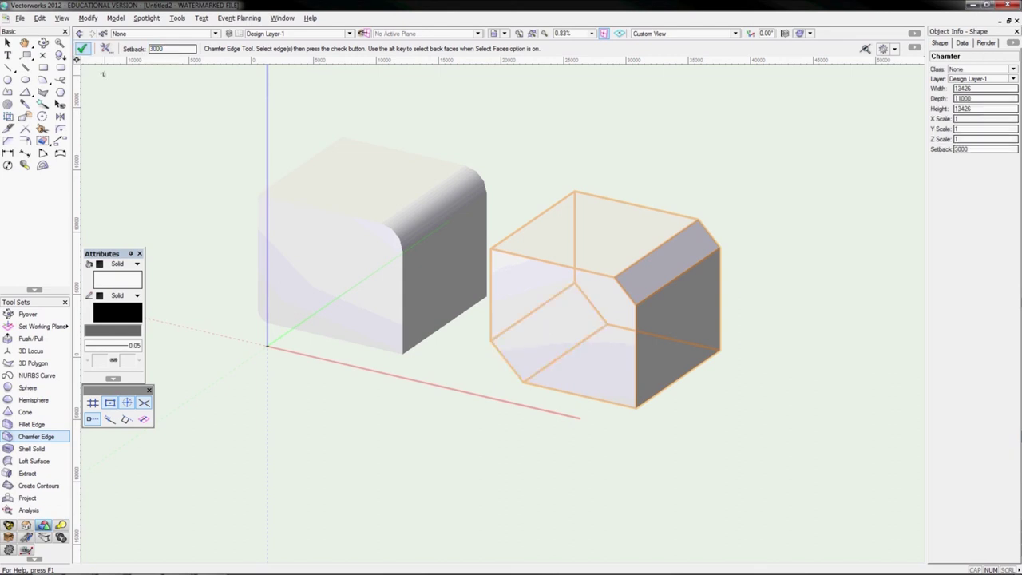
Chamfer the second block's upper front edge, the lower edge of its first chamfer and its front vertical edge, keeping the 3000 mm setback.
{"action": "left_click", "coordinate": [620, 287]}
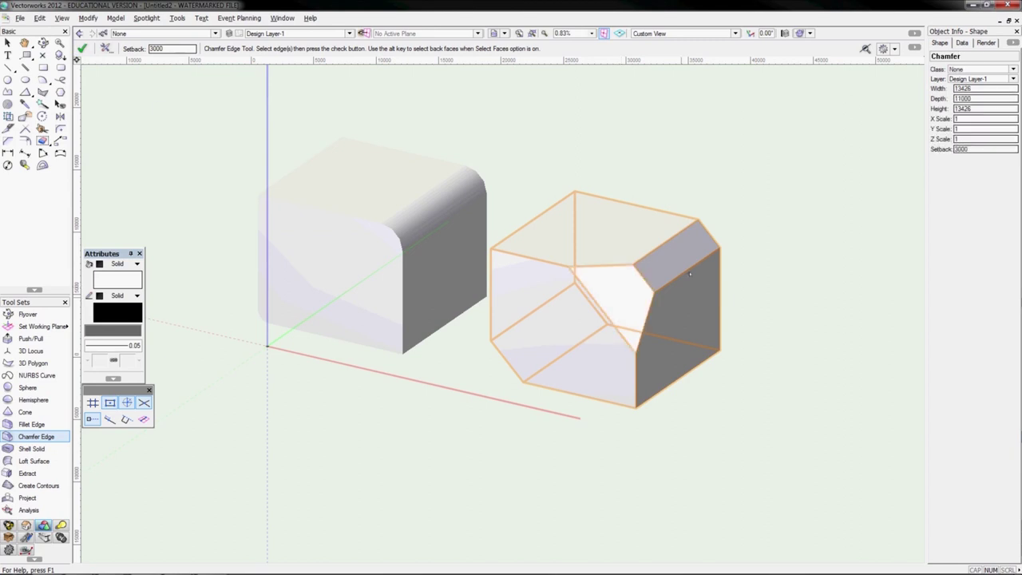
{"action": "left_click", "coordinate": [689, 259]}
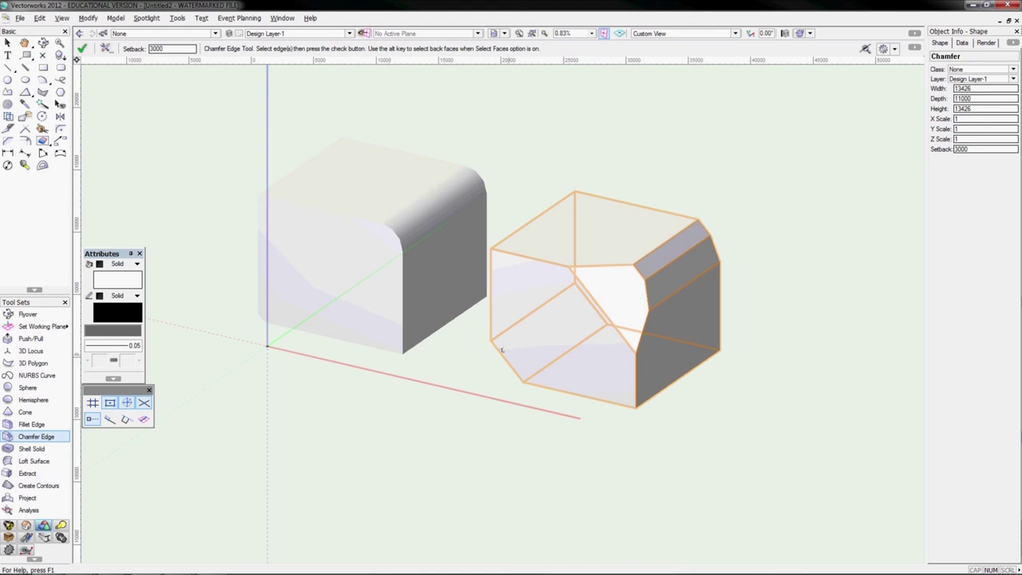
{"action": "left_click", "coordinate": [636, 374]}
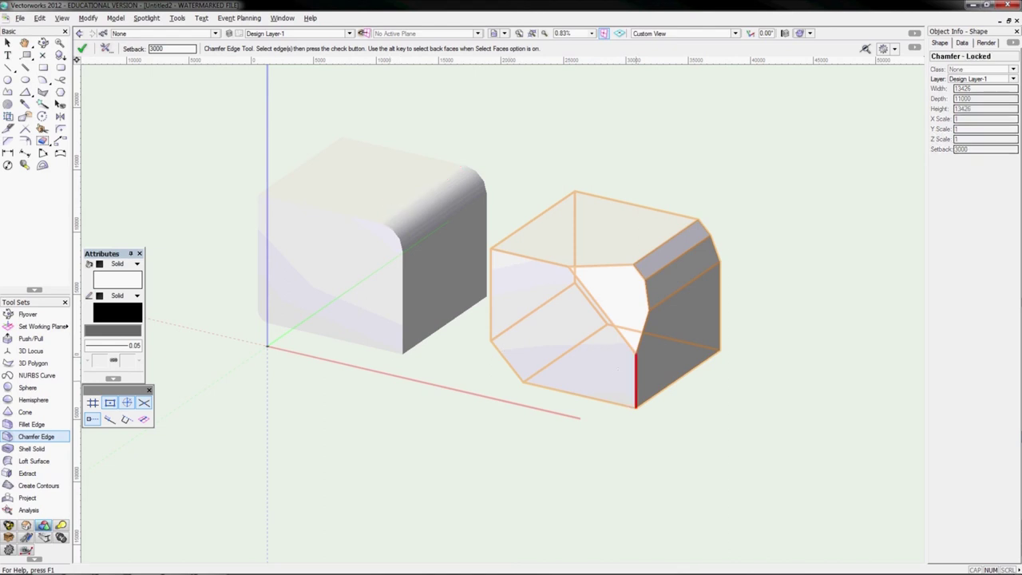
{"action": "key", "text": "Return"}
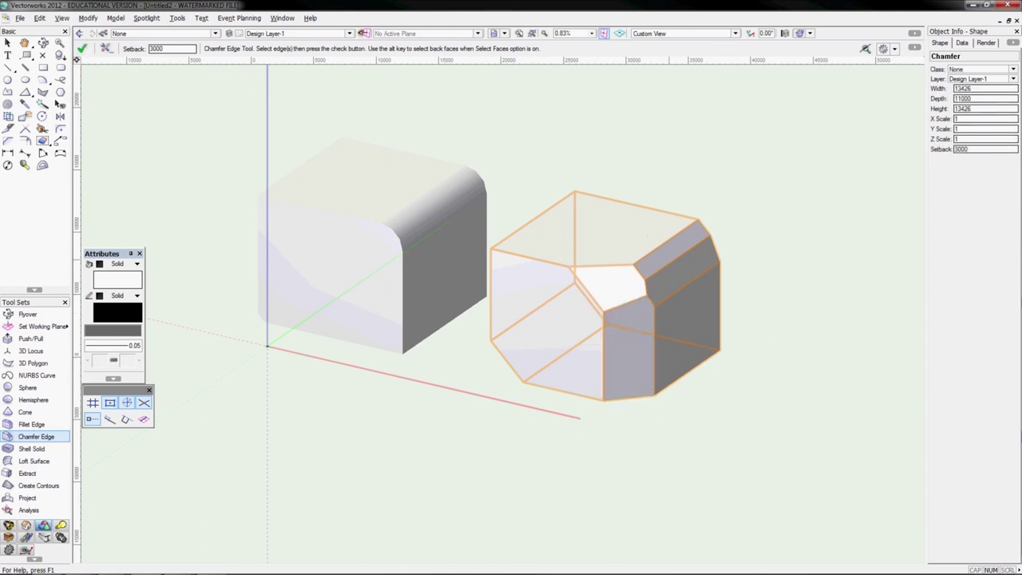
Chamfer the second block's rear-right vertical edge and the bottom edge of its right face with the 3000 mm setback.
{"action": "left_click", "coordinate": [676, 308]}
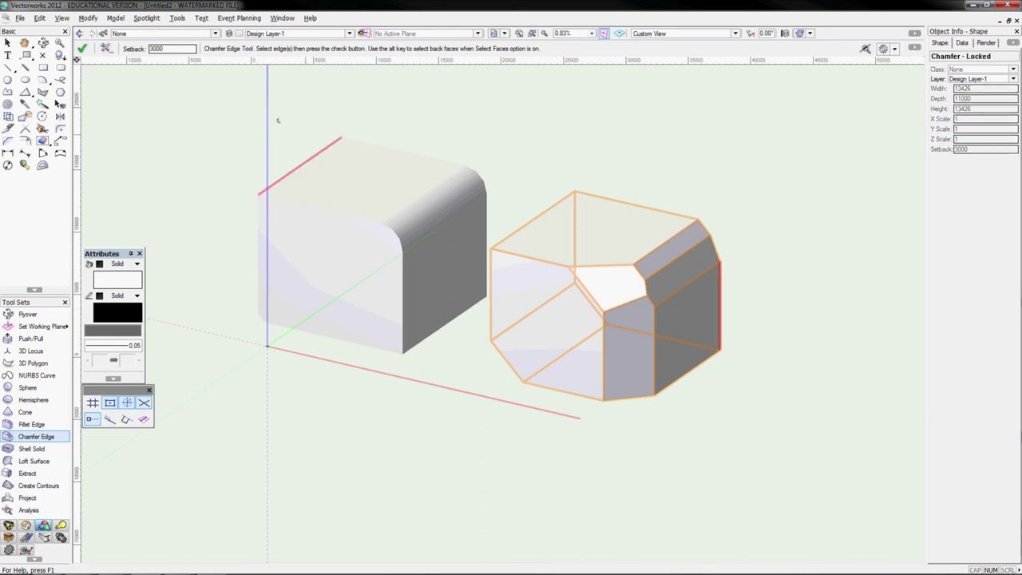
{"action": "key", "text": "Return"}
{"action": "left_click", "coordinate": [666, 345]}
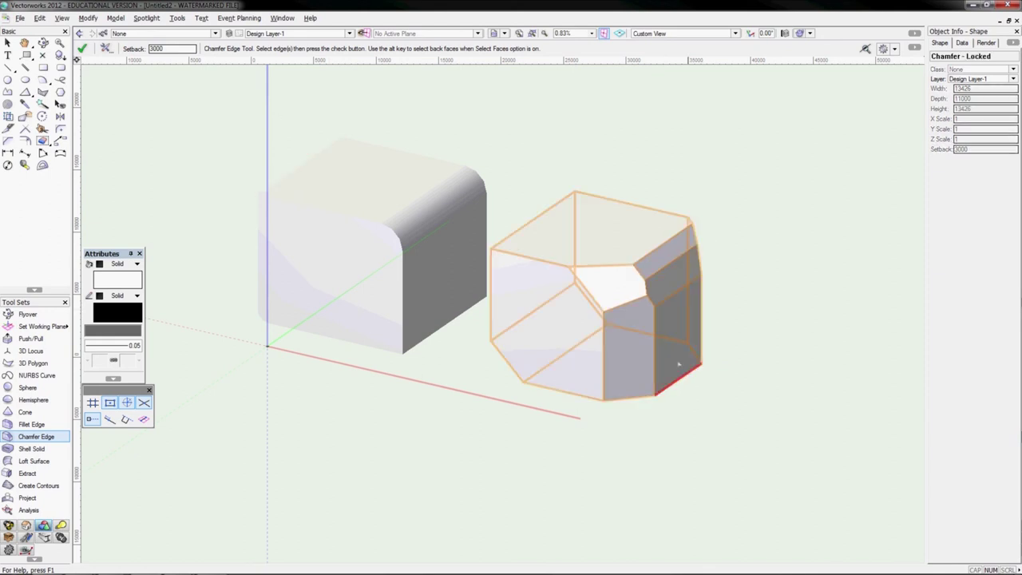
{"action": "key", "text": "Return"}
{"action": "left_click", "coordinate": [601, 286]}
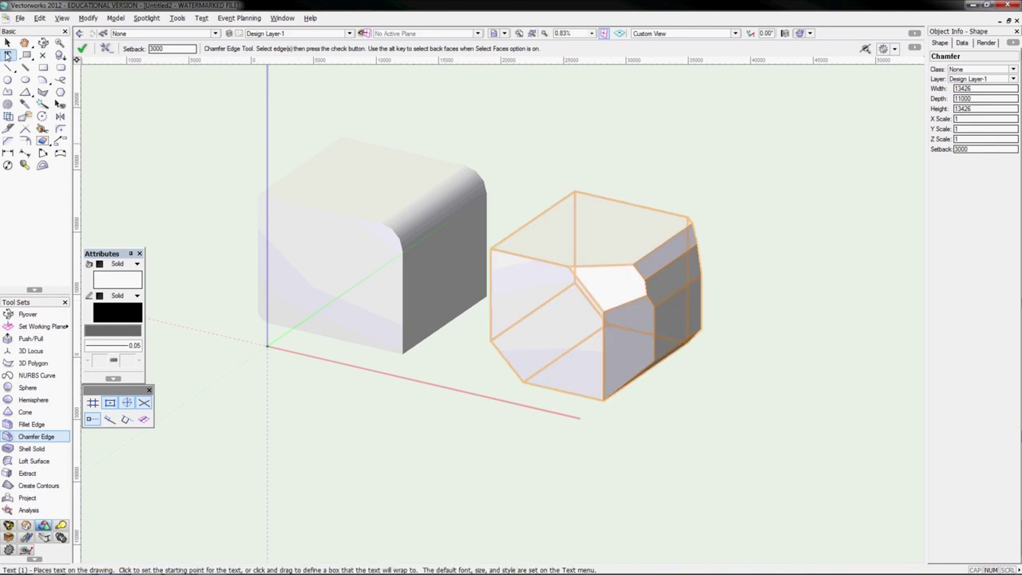
Deselect the chamfered block, and start the Loft Surface tool.
{"action": "key", "text": "x"}
{"action": "left_click", "coordinate": [208, 249]}
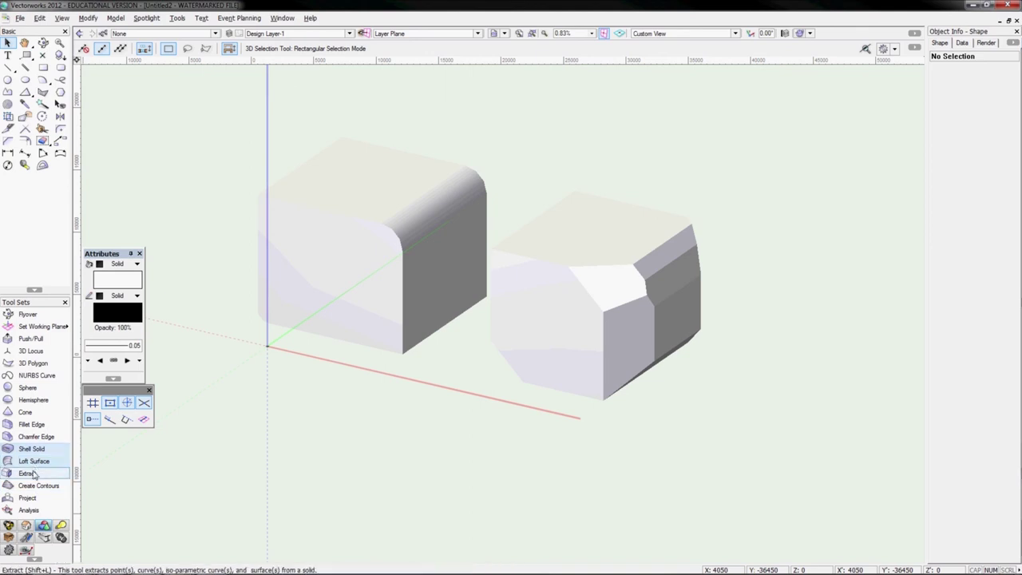
{"action": "left_click", "coordinate": [33, 462]}
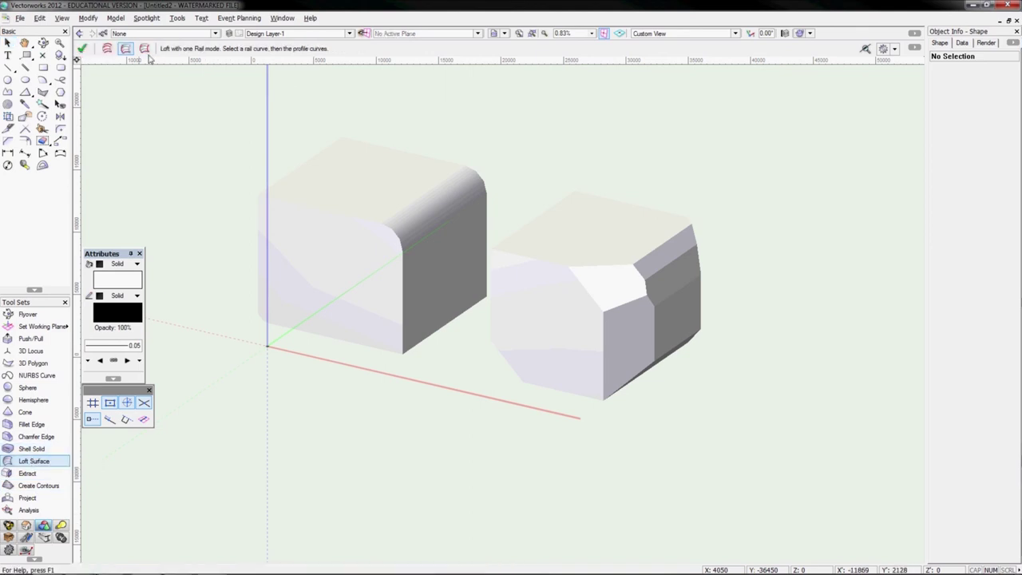